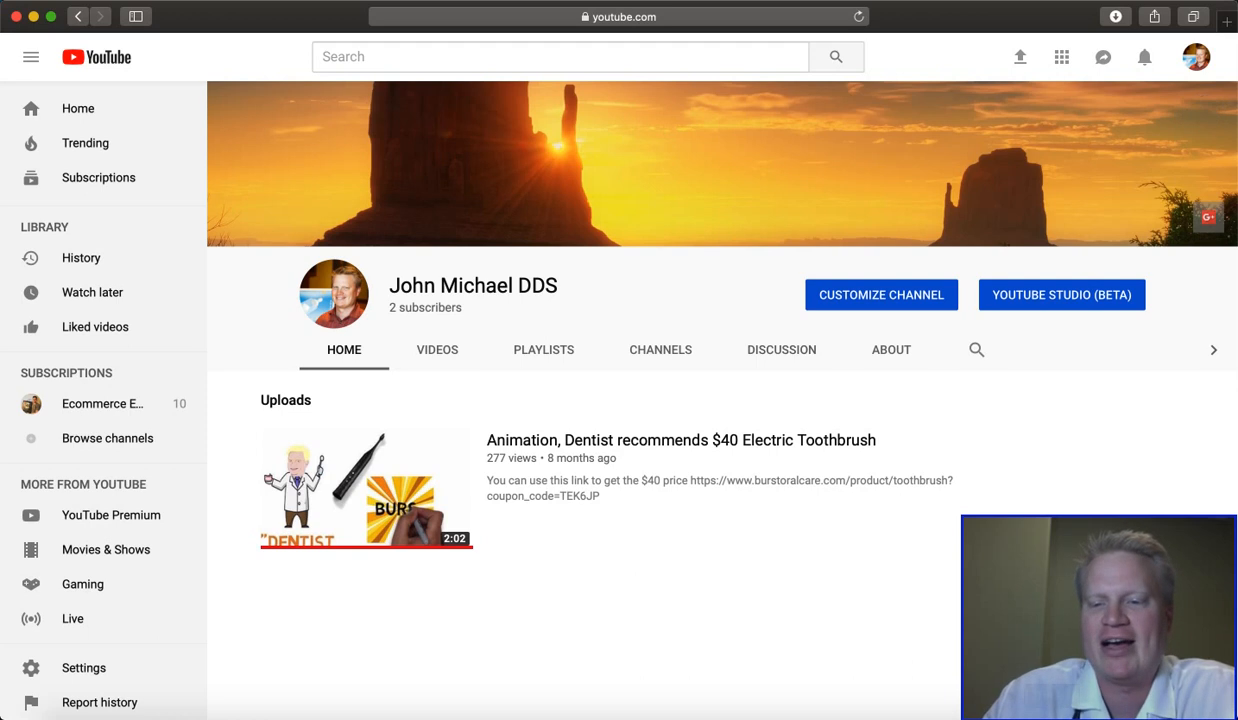
- Set the countdown timer to 5 minutes, start it and return to the browser
{"action": "left_click", "coordinate": [124, 577]}
{"action": "key", "text": "BackSpace"}
{"action": "type", "text": "5m 00s"}
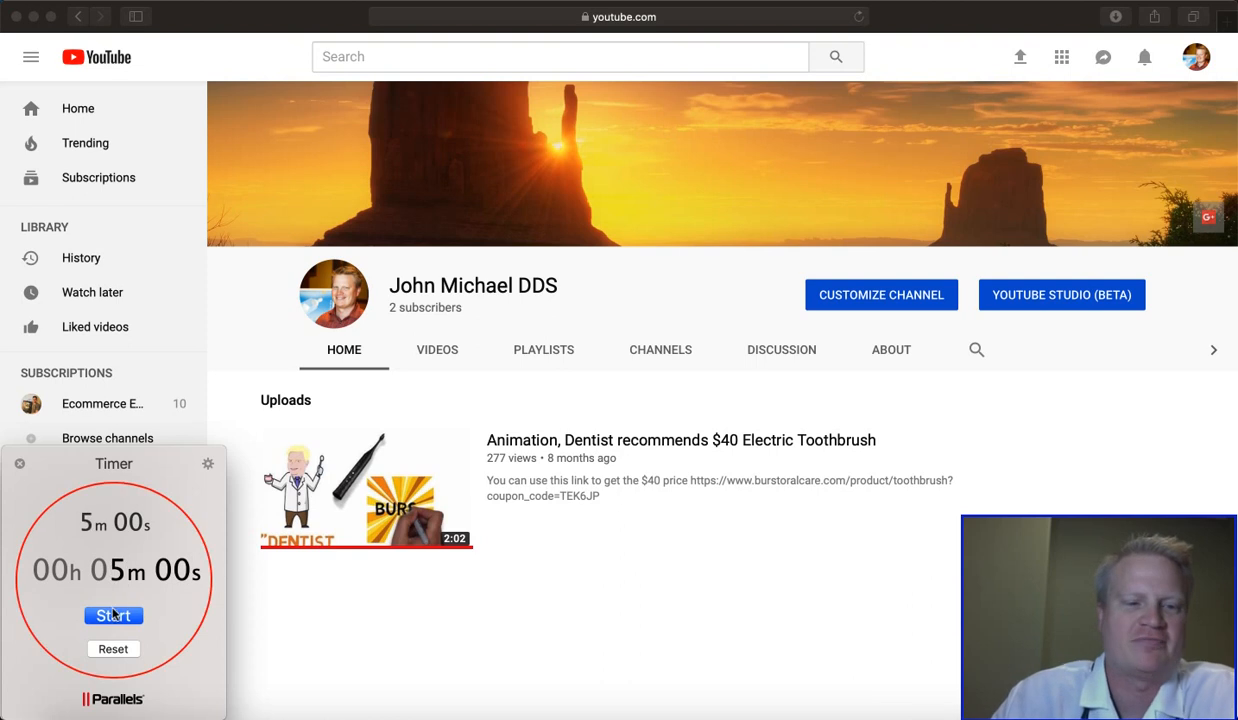
{"action": "left_click", "coordinate": [113, 616]}
{"action": "left_click", "coordinate": [627, 554]}
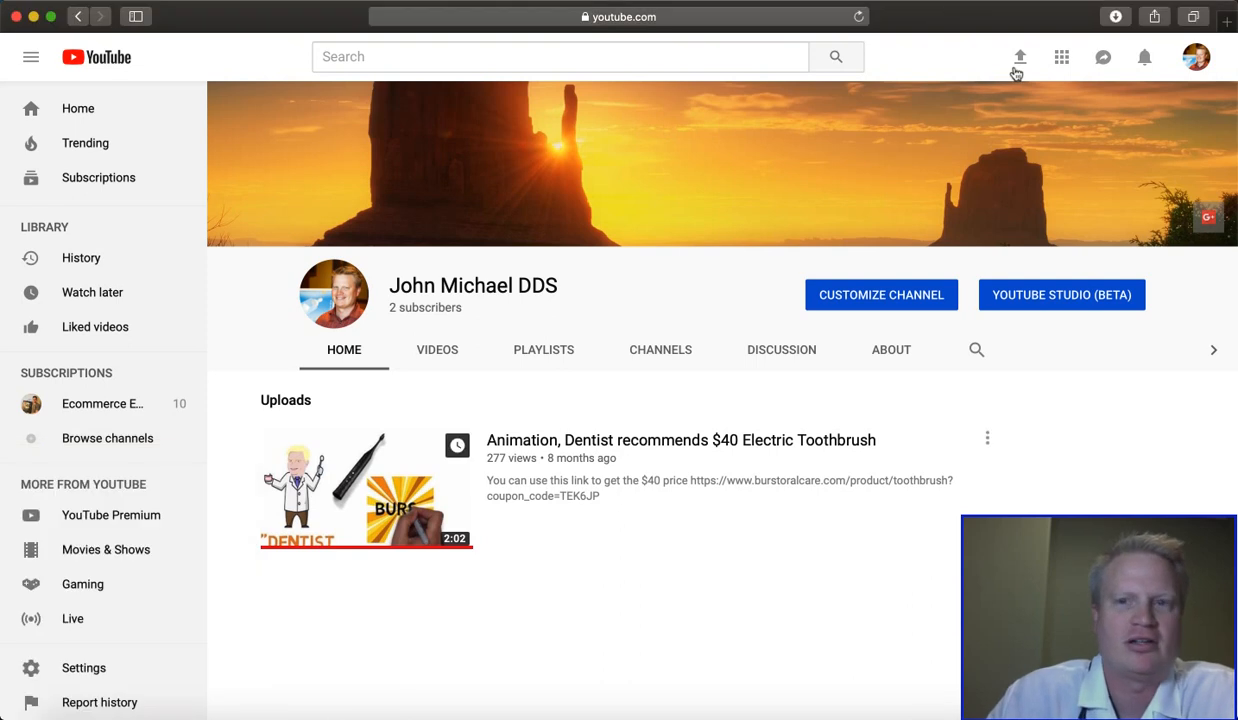
- Open Canva in a new browser tab and start a blank Logo design
{"action": "left_click", "coordinate": [1229, 21]}
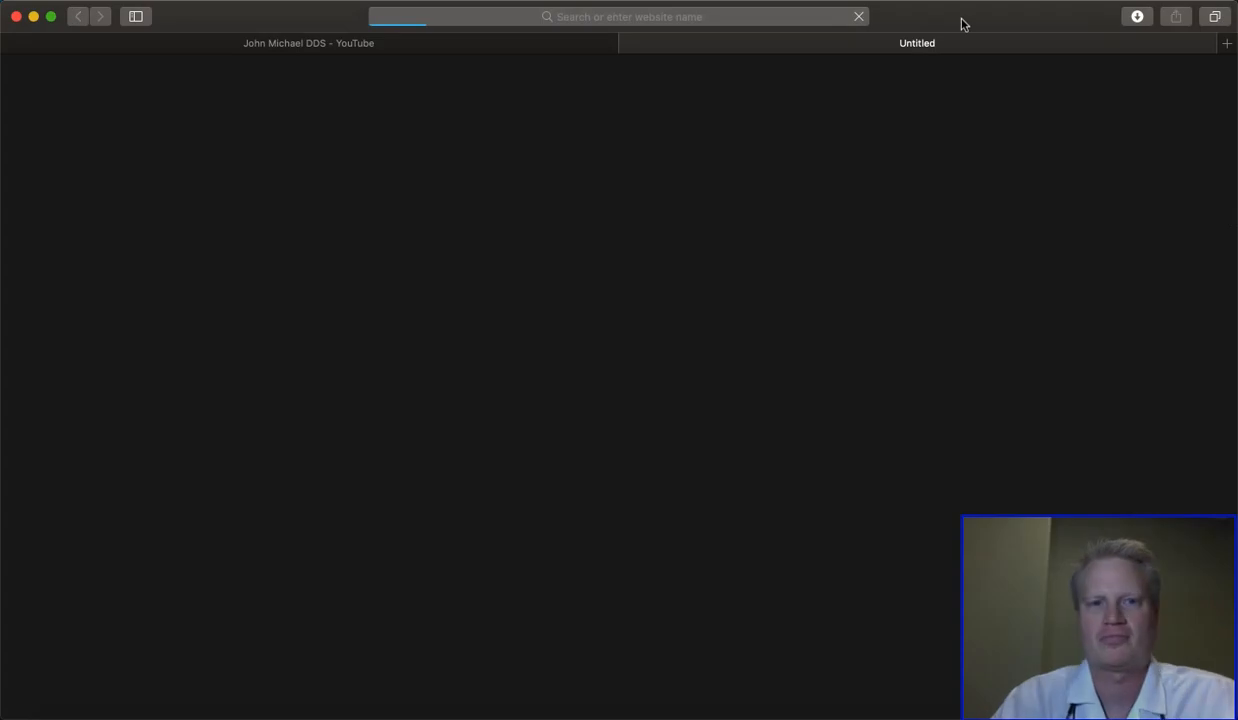
{"action": "type", "text": "canva"}
{"action": "key", "text": "Return"}
{"action": "left_click", "coordinate": [316, 215]}
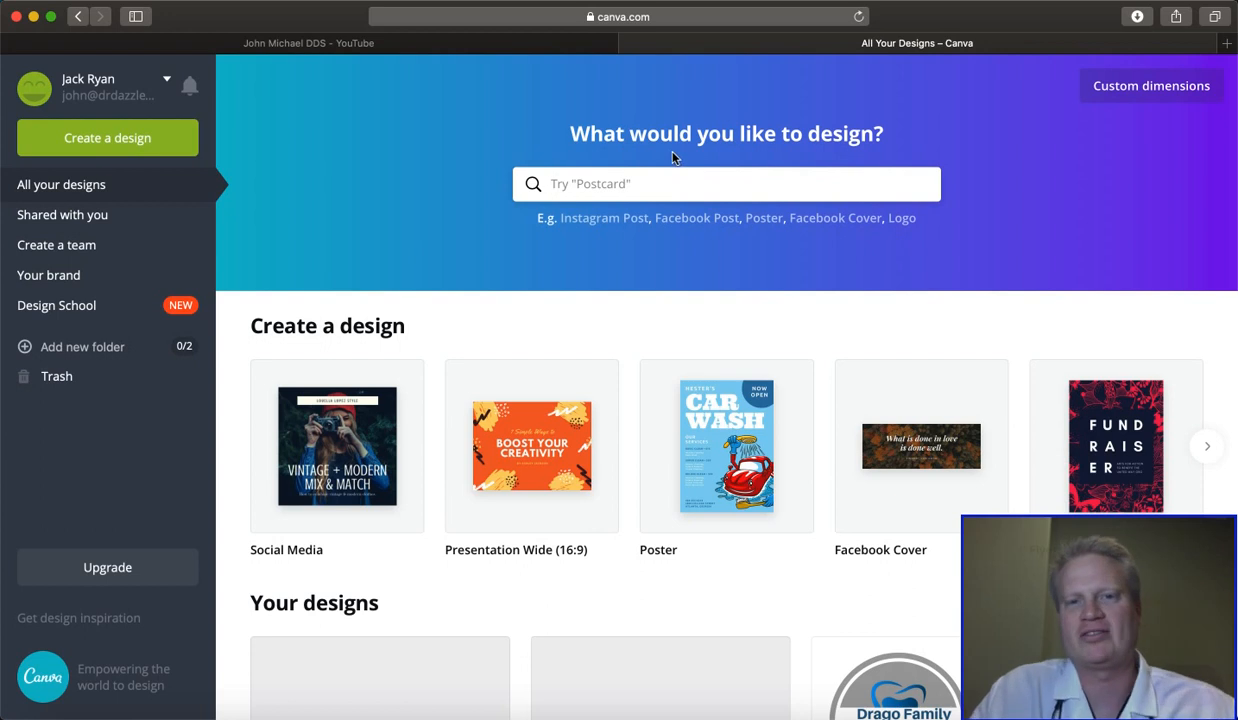
{"action": "left_click", "coordinate": [905, 220]}
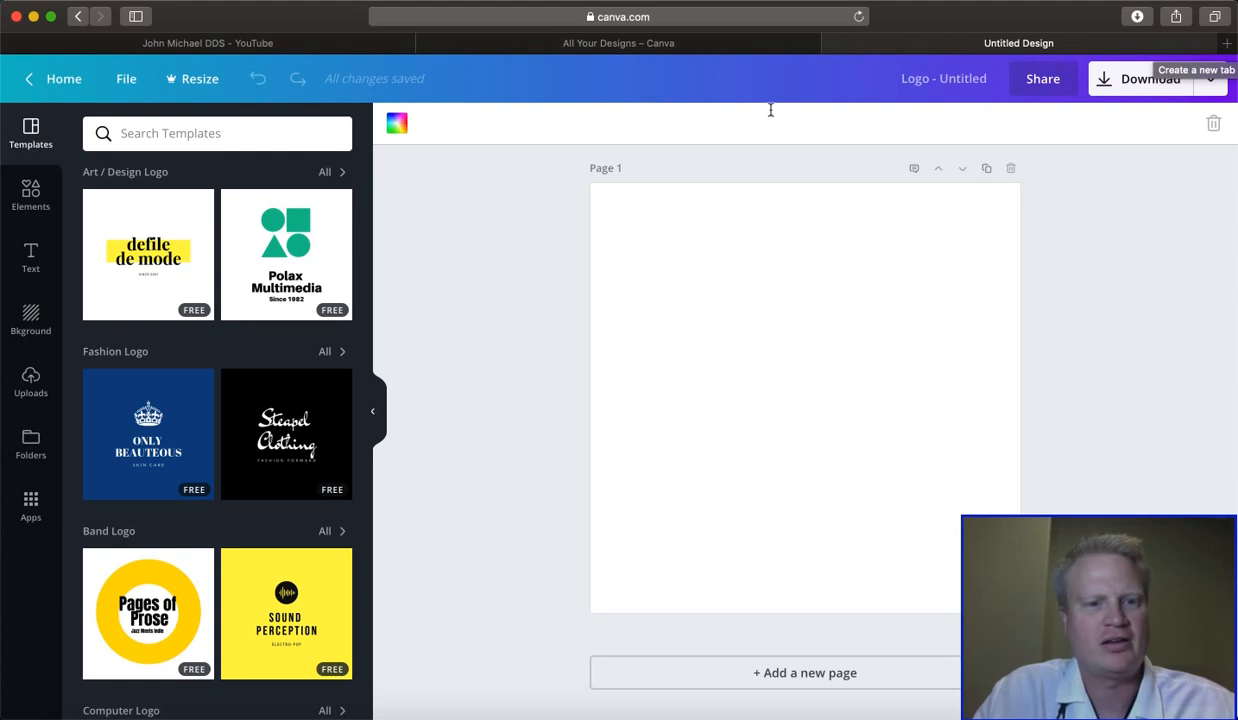
{"action": "scroll", "coordinate": [216, 422], "scroll_direction": "down", "scroll_amount": 10}
{"action": "scroll", "coordinate": [216, 420], "scroll_direction": "up", "scroll_amount": 10}
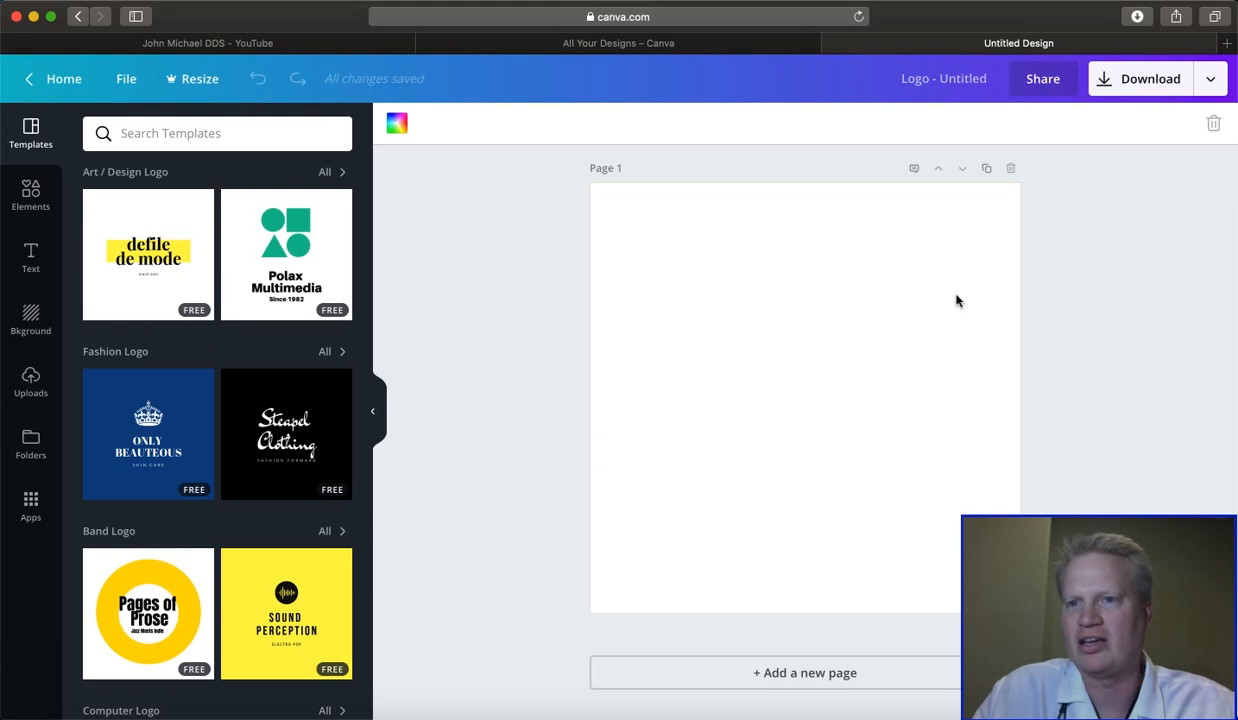
- Search Google Images for "dentist logo" in a new browser tab
{"action": "left_click", "coordinate": [1227, 45]}
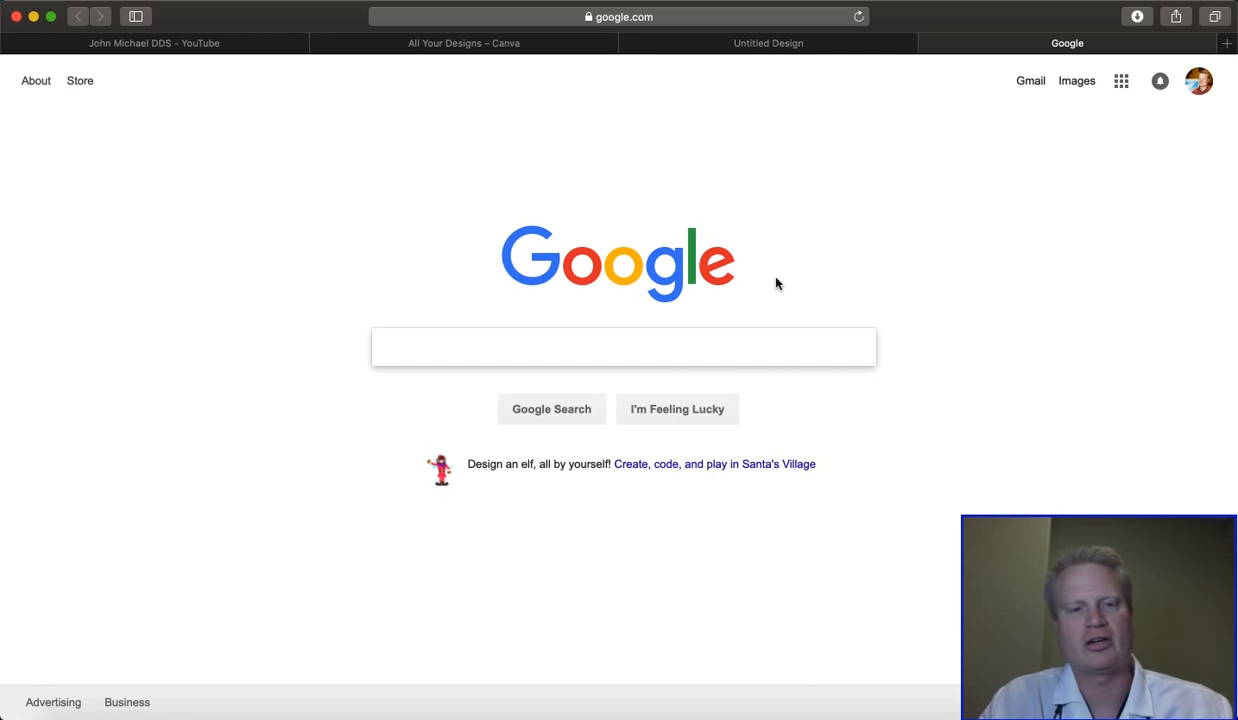
{"action": "type", "text": "dentist logo"}
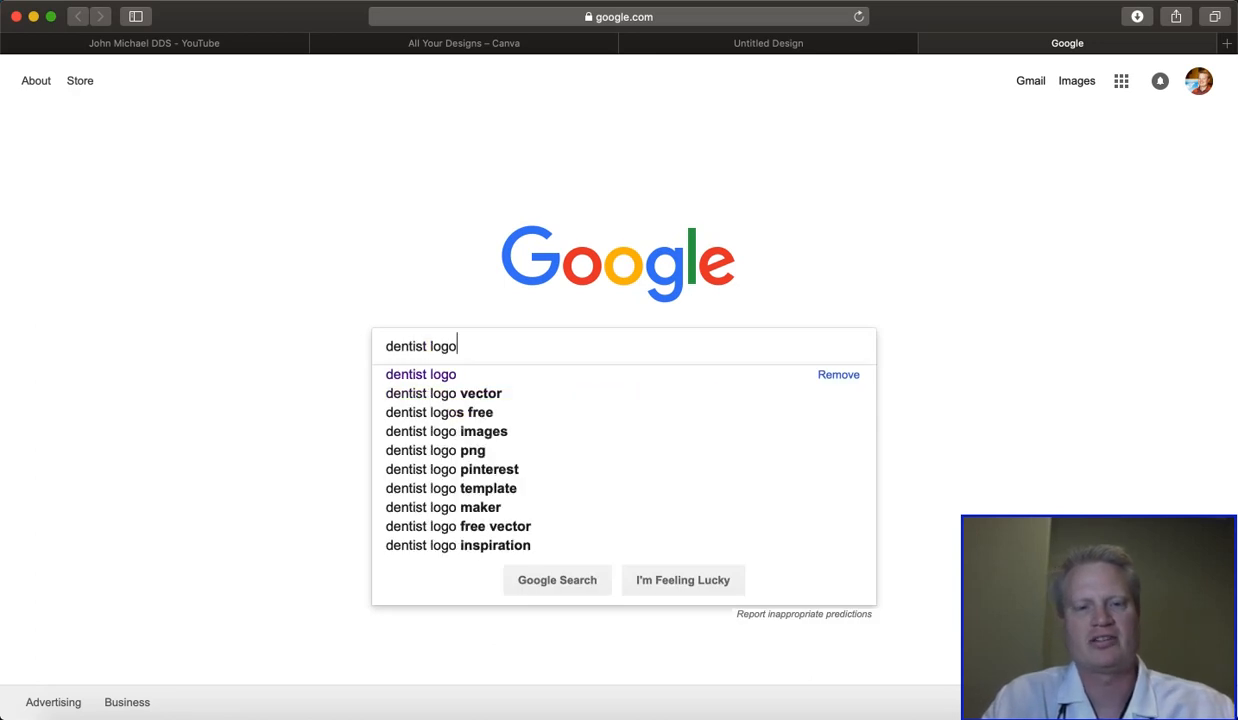
{"action": "key", "text": "Return"}
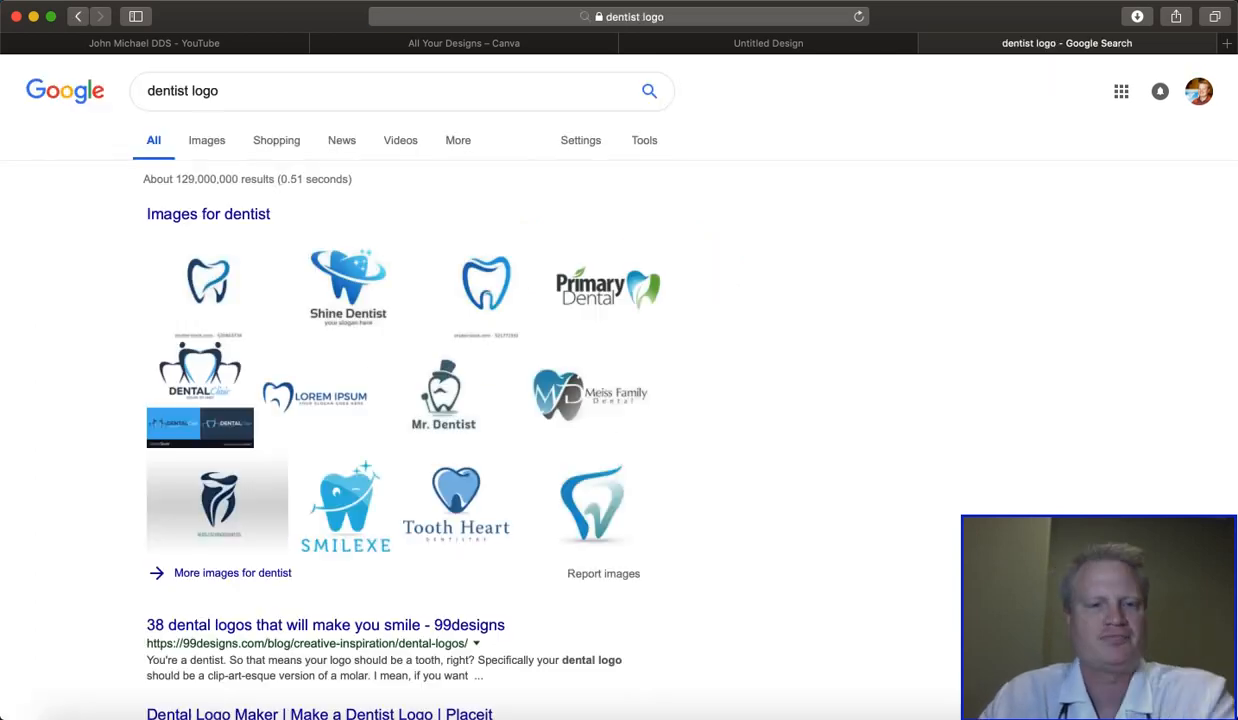
{"action": "left_click", "coordinate": [207, 140]}
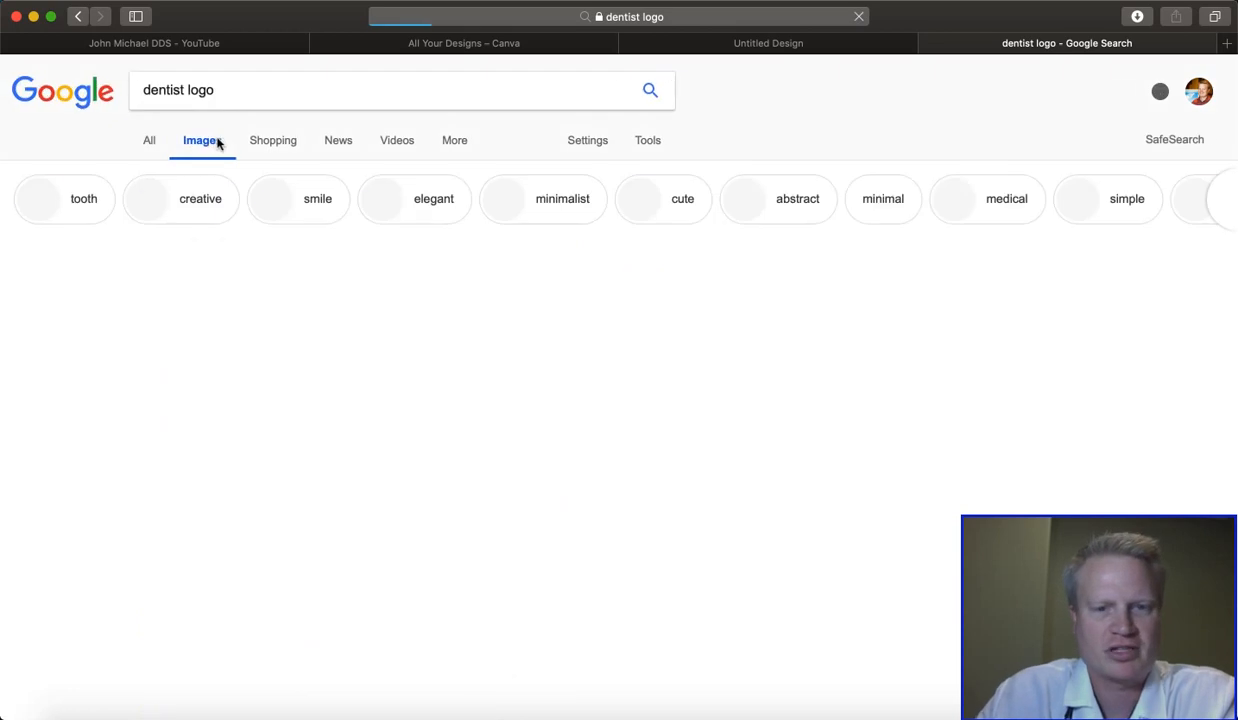
- Look through the dentist logo images for inspiration and open the Dracut Family Dentistry logo preview
{"action": "scroll", "coordinate": [610, 531], "scroll_direction": "down", "scroll_amount": 5}
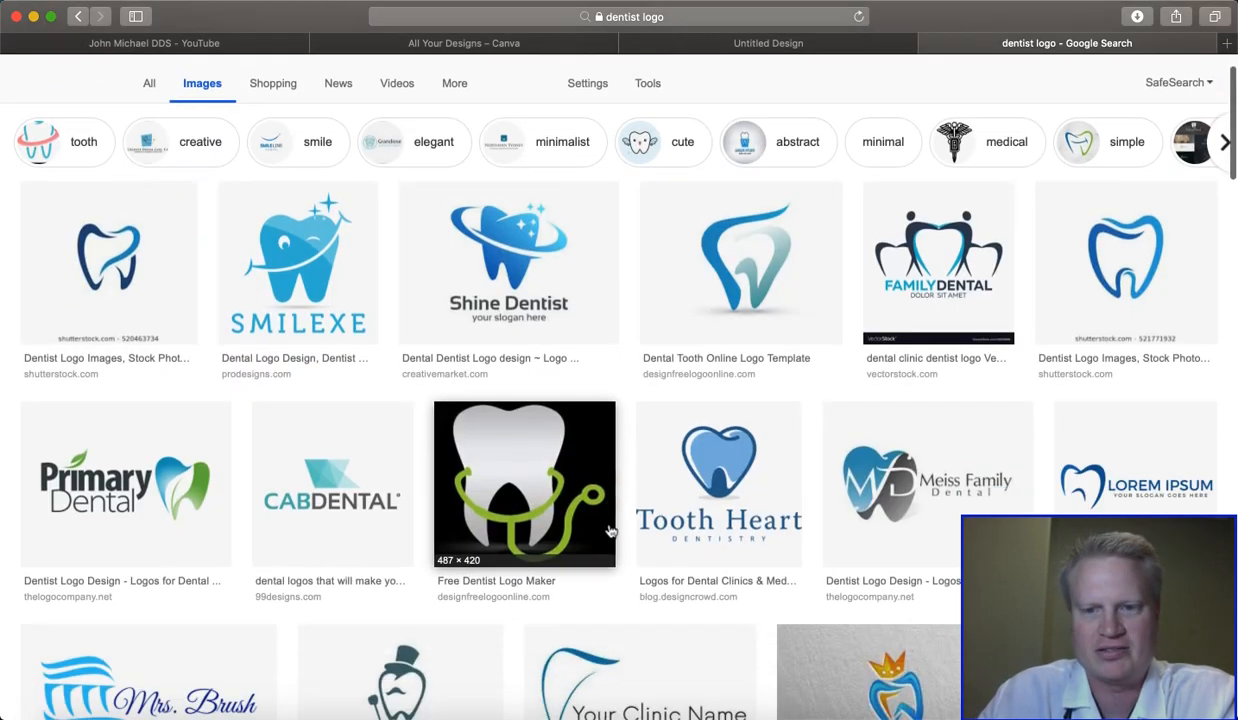
{"action": "scroll", "coordinate": [610, 531], "scroll_direction": "down", "scroll_amount": 10}
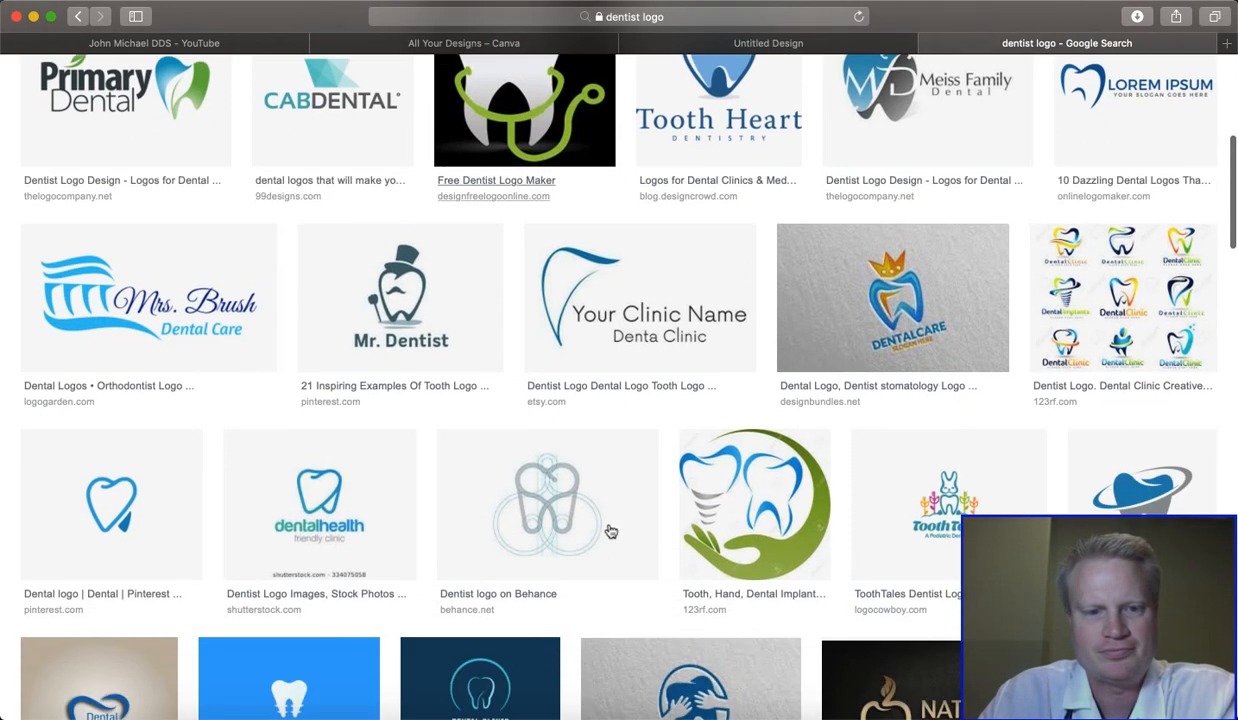
{"action": "scroll", "coordinate": [610, 531], "scroll_direction": "down", "scroll_amount": 2}
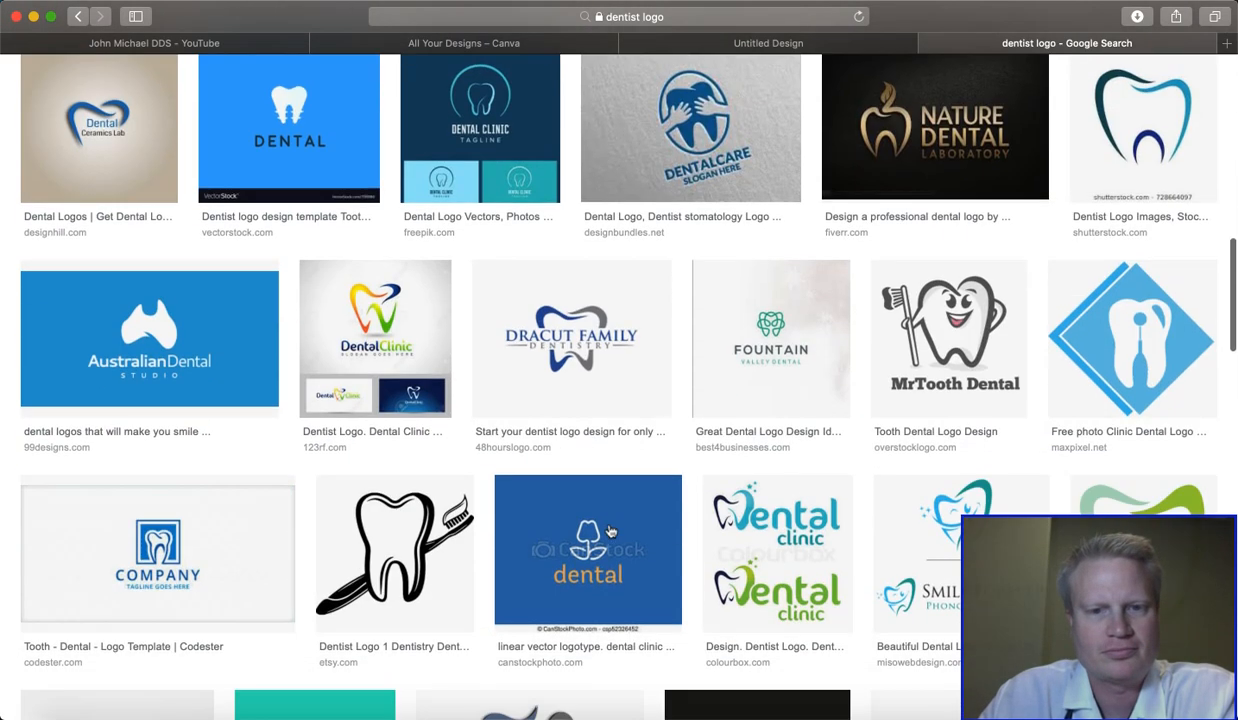
{"action": "scroll", "coordinate": [610, 531], "scroll_direction": "up", "scroll_amount": 3}
{"action": "scroll", "coordinate": [610, 531], "scroll_direction": "up", "scroll_amount": 4}
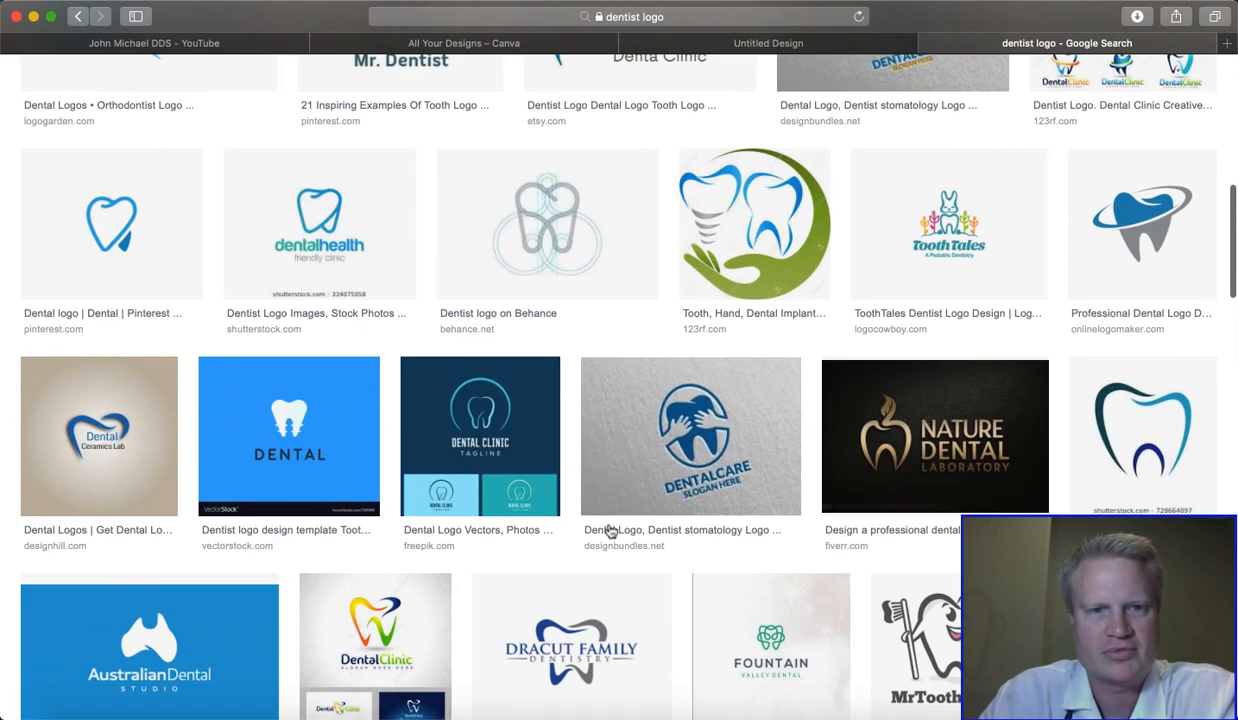
{"action": "scroll", "coordinate": [610, 531], "scroll_direction": "down", "scroll_amount": 5}
{"action": "scroll", "coordinate": [610, 531], "scroll_direction": "down", "scroll_amount": 3}
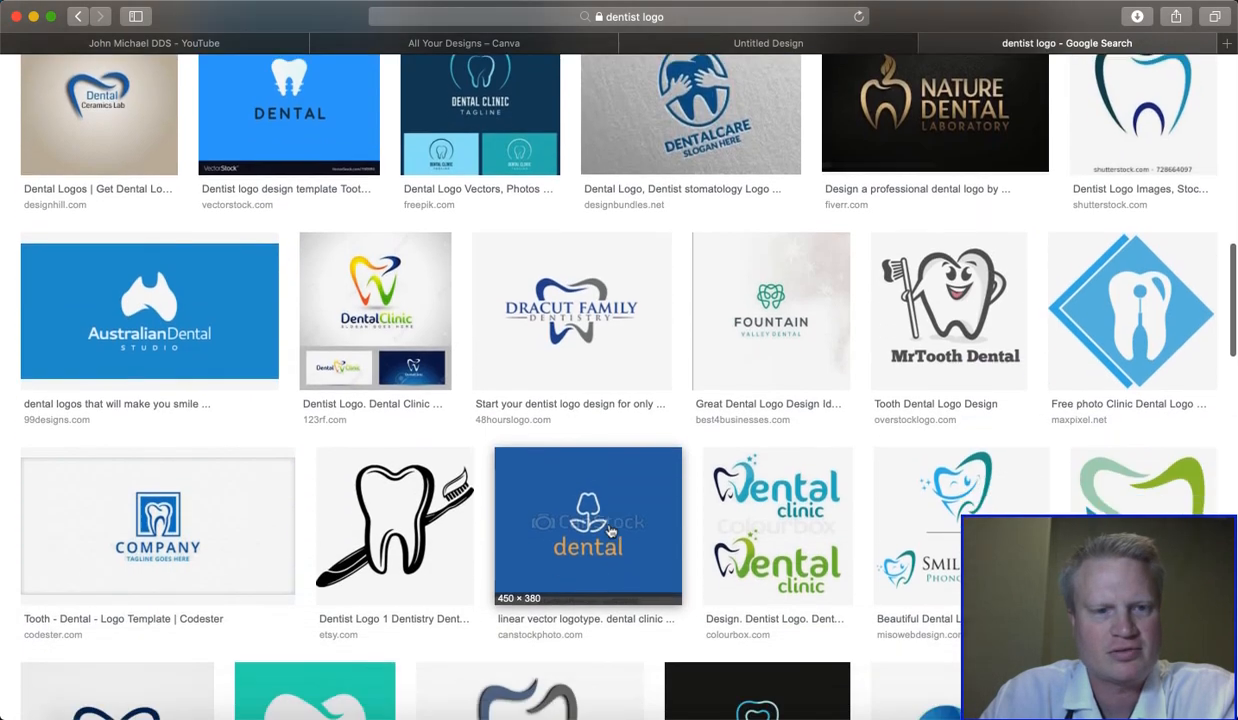
{"action": "scroll", "coordinate": [610, 531], "scroll_direction": "down", "scroll_amount": 1}
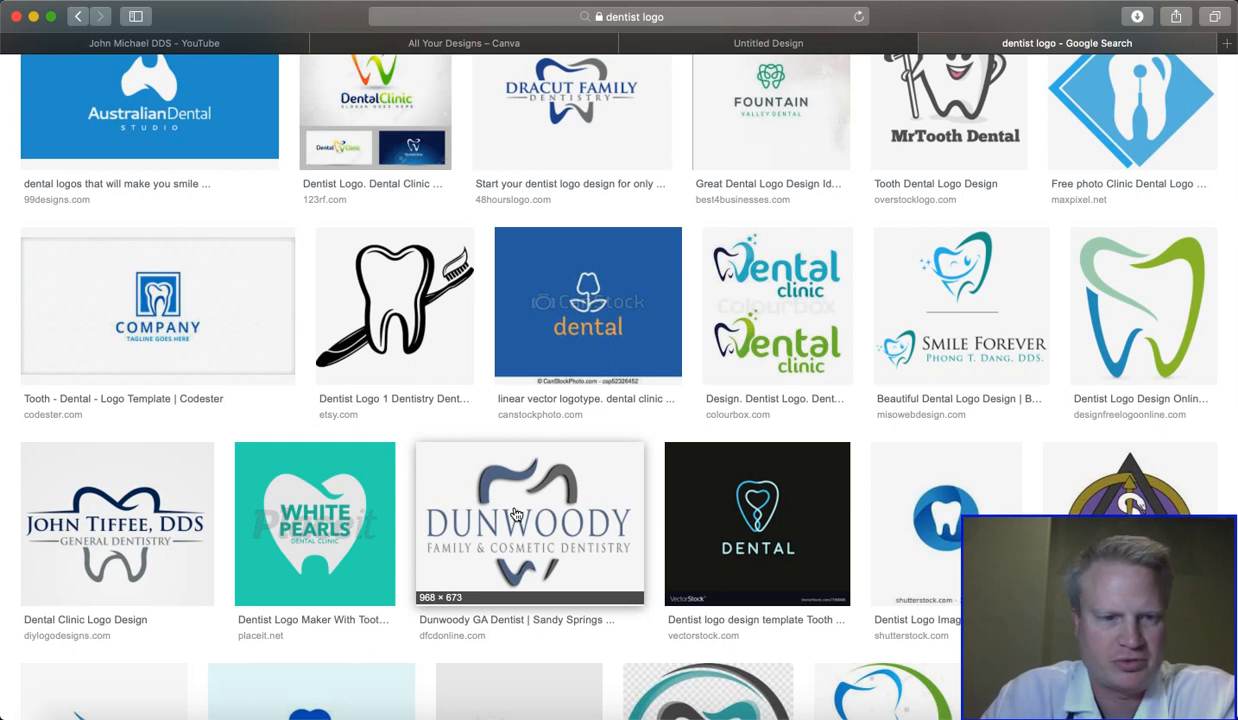
{"action": "scroll", "coordinate": [152, 522], "scroll_direction": "up", "scroll_amount": 1}
{"action": "scroll", "coordinate": [152, 524], "scroll_direction": "up", "scroll_amount": 2}
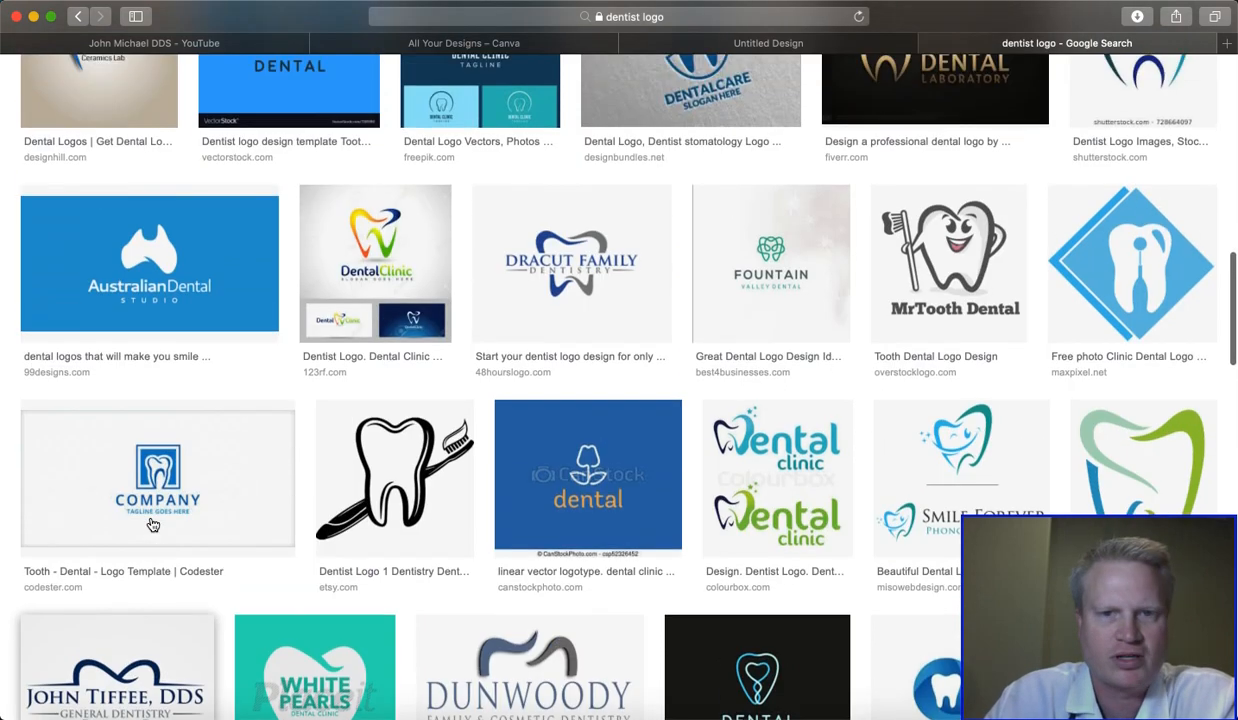
{"action": "left_click", "coordinate": [586, 340]}
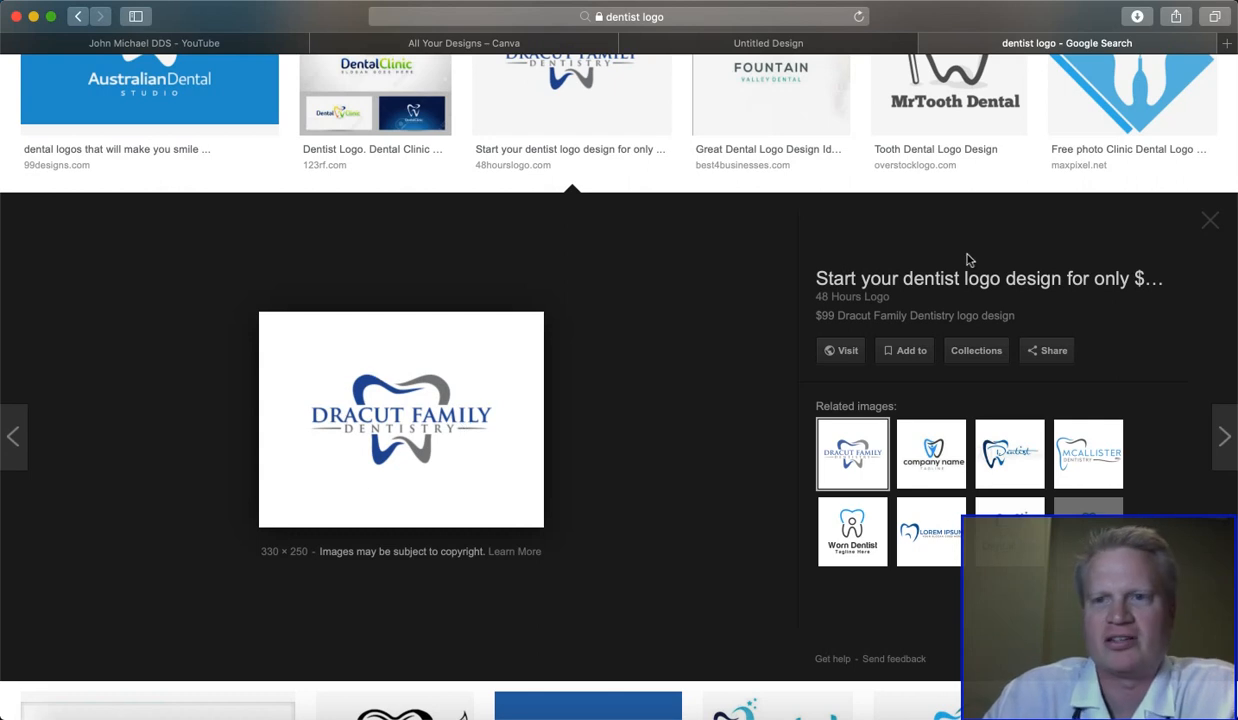
- Search Google for "kisspng" in a new browser tab and open the KissPNG Transport clipart page
{"action": "left_click", "coordinate": [1226, 43]}
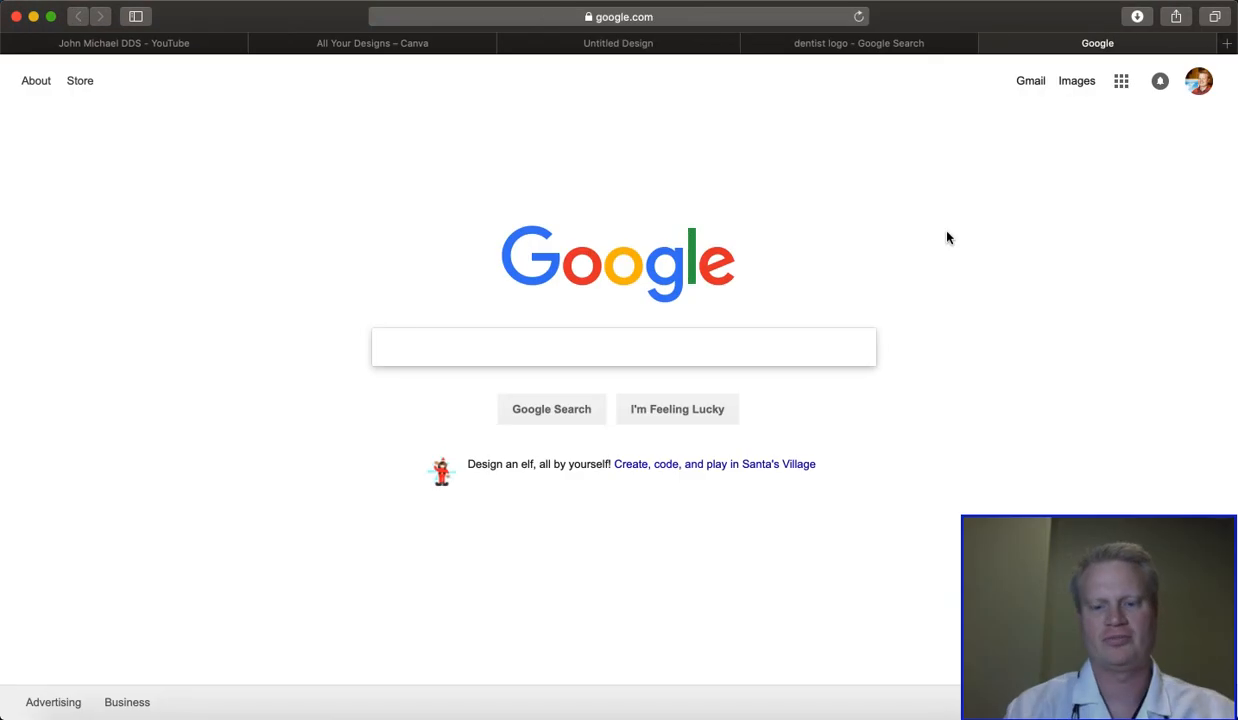
{"action": "type", "text": "ki"}
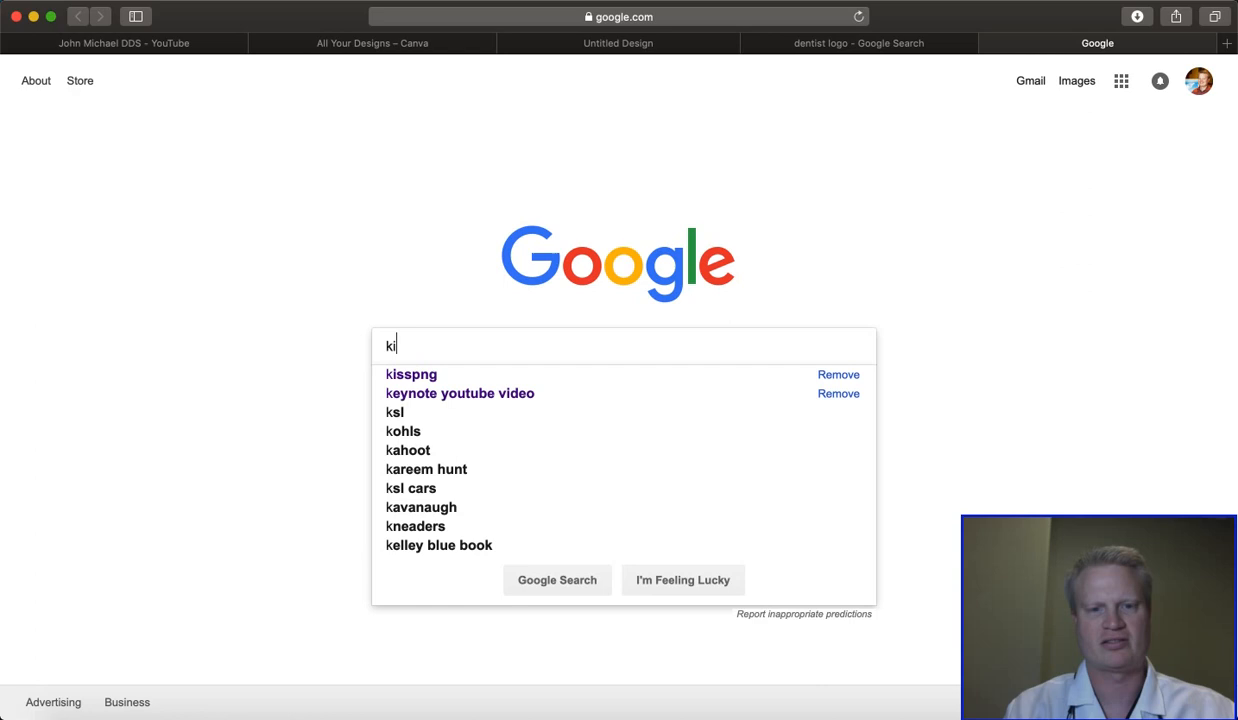
{"action": "type", "text": "sspng"}
{"action": "key", "text": "Return"}
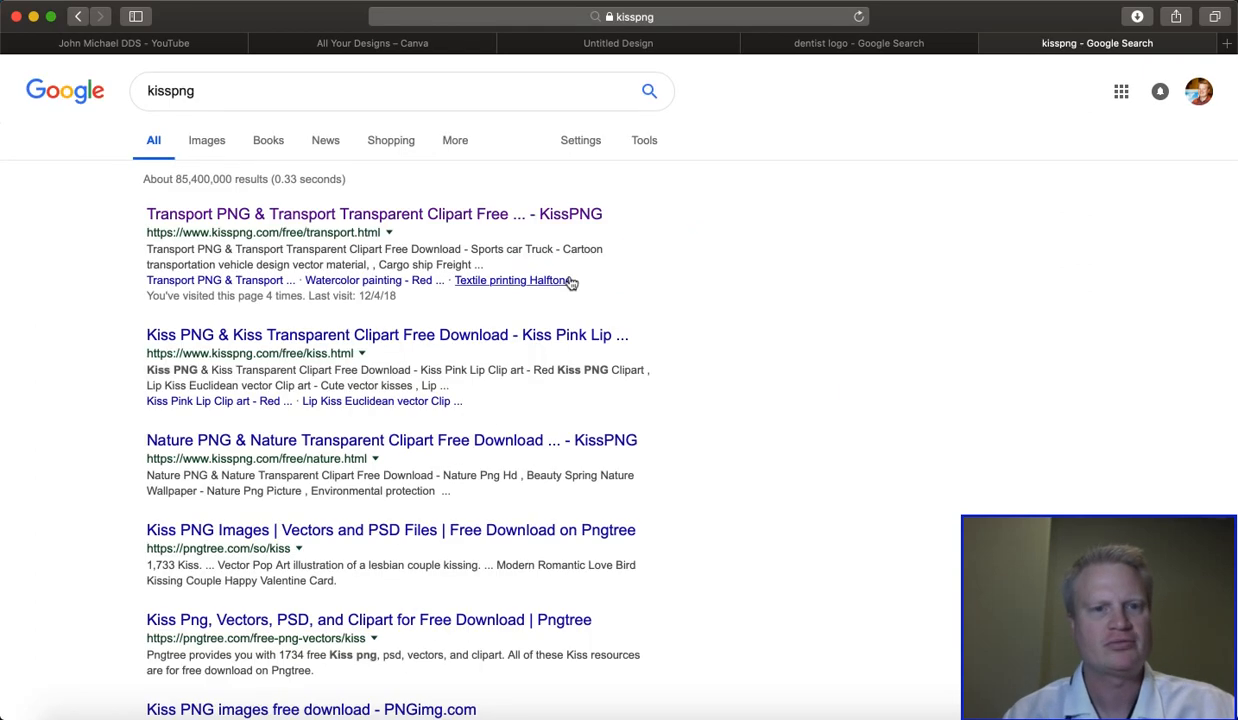
{"action": "left_click", "coordinate": [437, 214]}
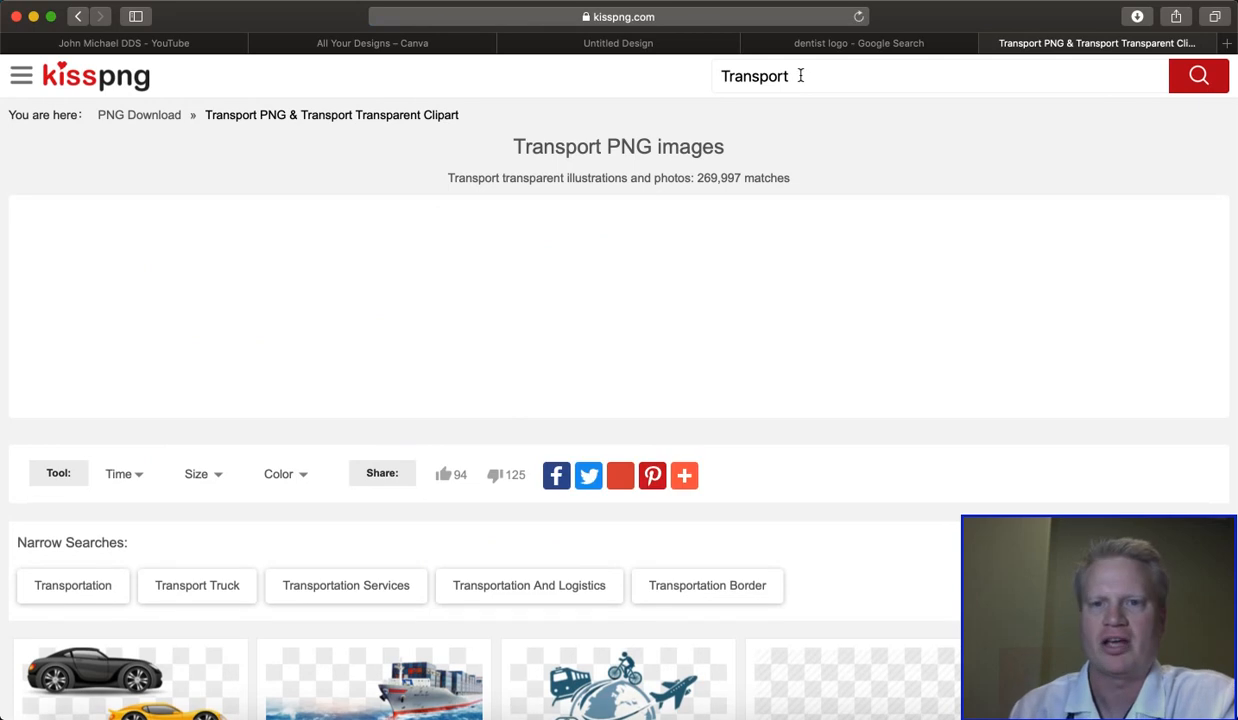
- Search KissPNG for "tooth" and look through the transparent tooth images
{"action": "left_click_drag", "start_coordinate": [801, 76], "coordinate": [700, 76]}
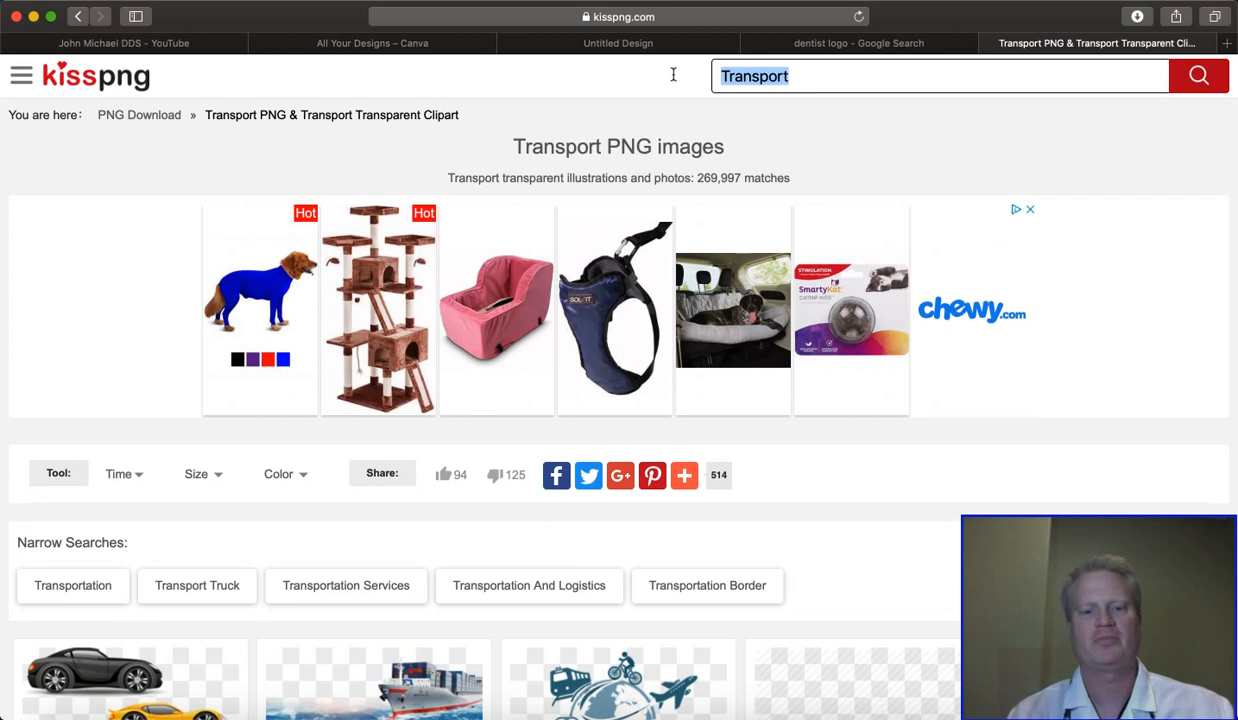
{"action": "type", "text": "tooth"}
{"action": "key", "text": "Return"}
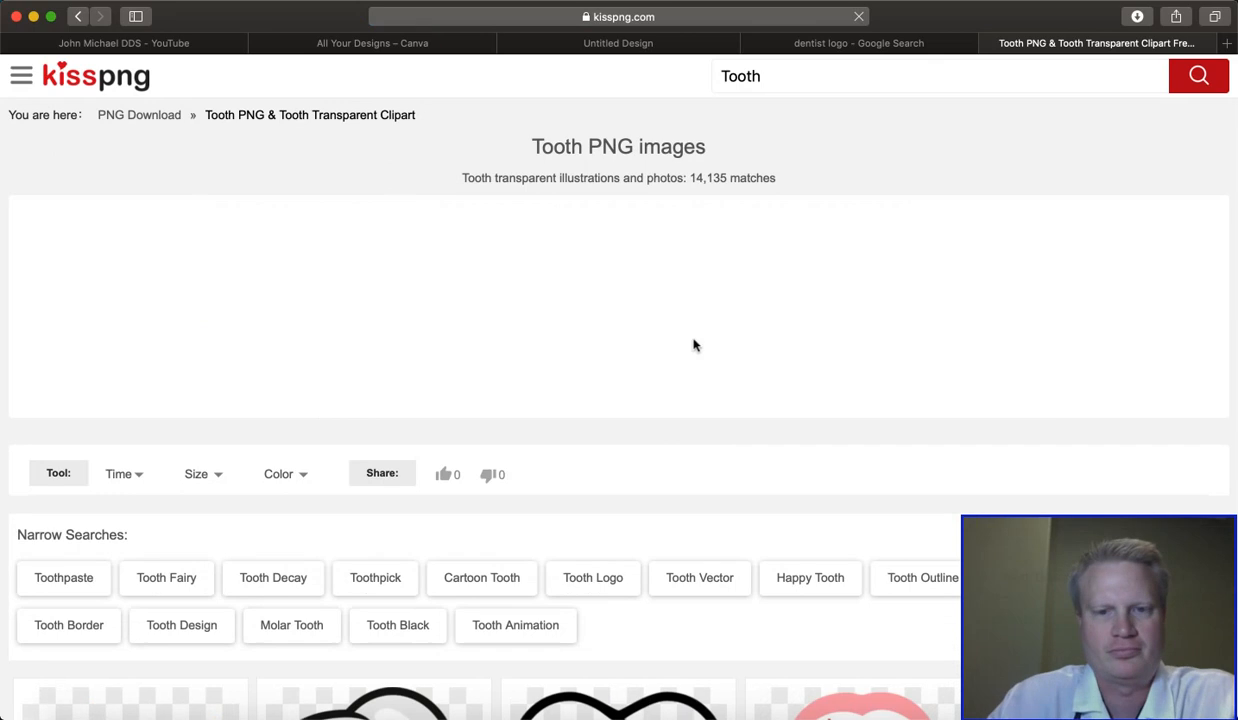
{"action": "scroll", "coordinate": [694, 345], "scroll_direction": "down", "scroll_amount": 5}
{"action": "scroll", "coordinate": [694, 345], "scroll_direction": "down", "scroll_amount": 10}
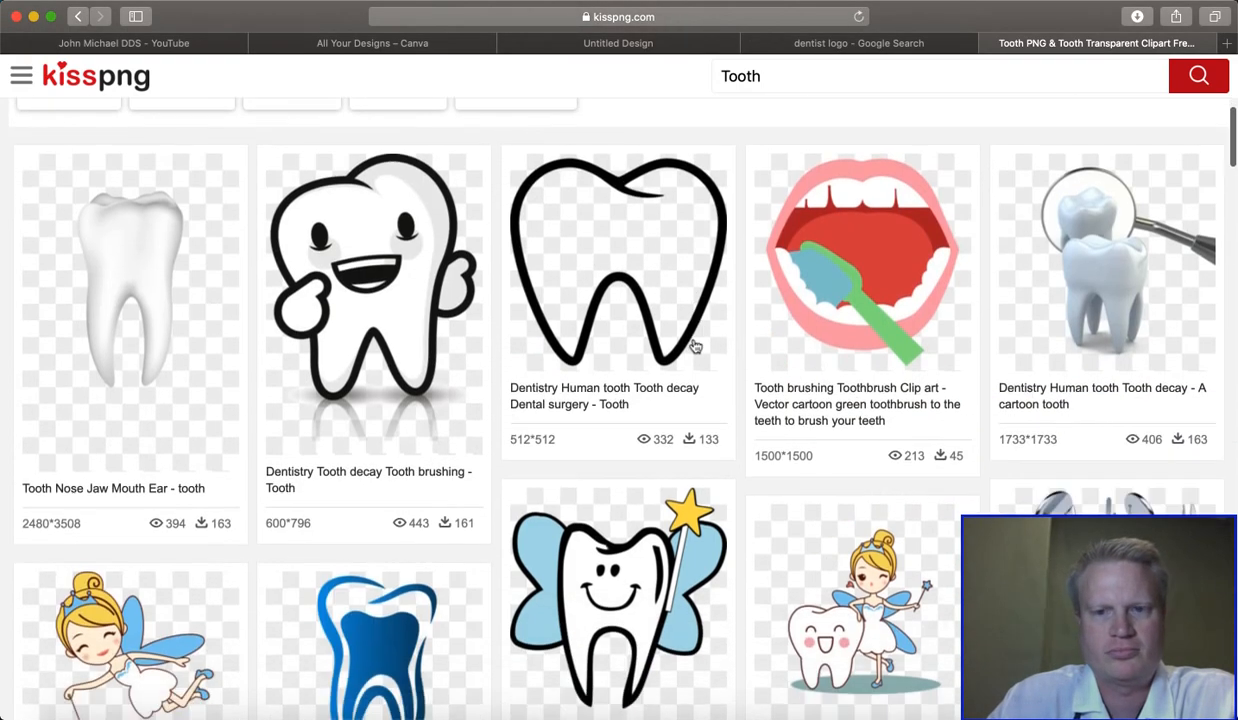
{"action": "scroll", "coordinate": [694, 345], "scroll_direction": "down", "scroll_amount": 8}
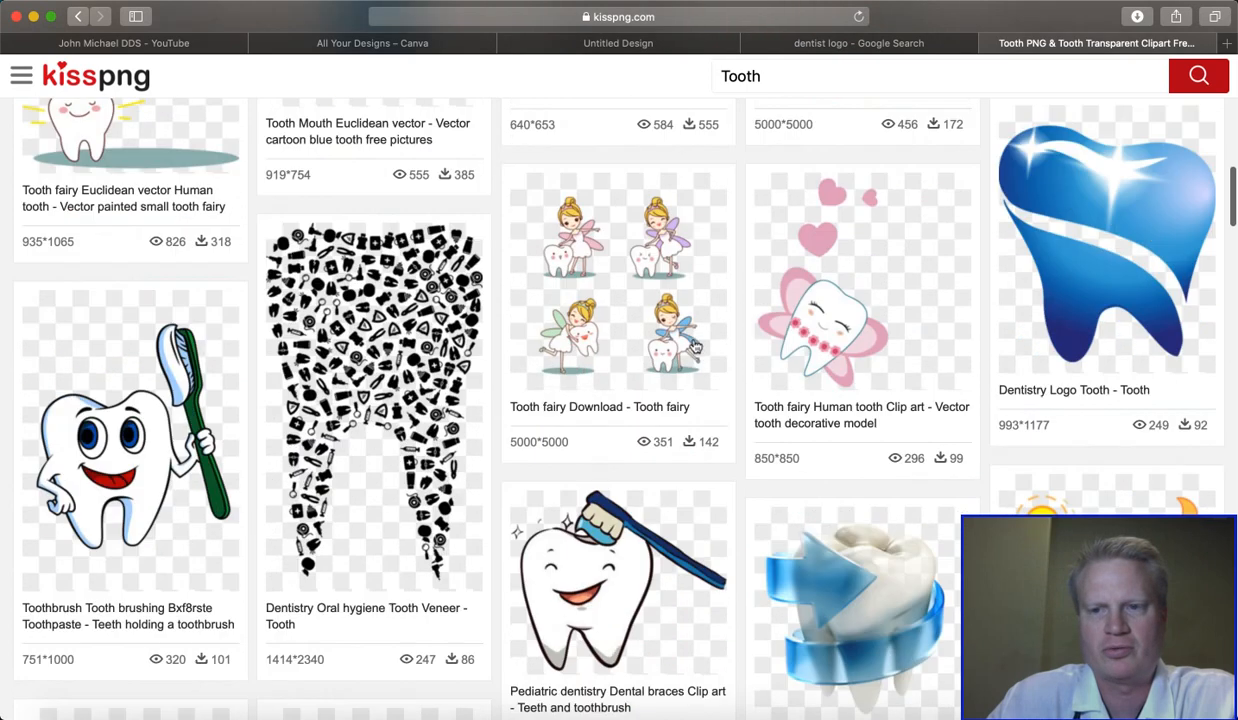
{"action": "scroll", "coordinate": [695, 345], "scroll_direction": "up", "scroll_amount": 8}
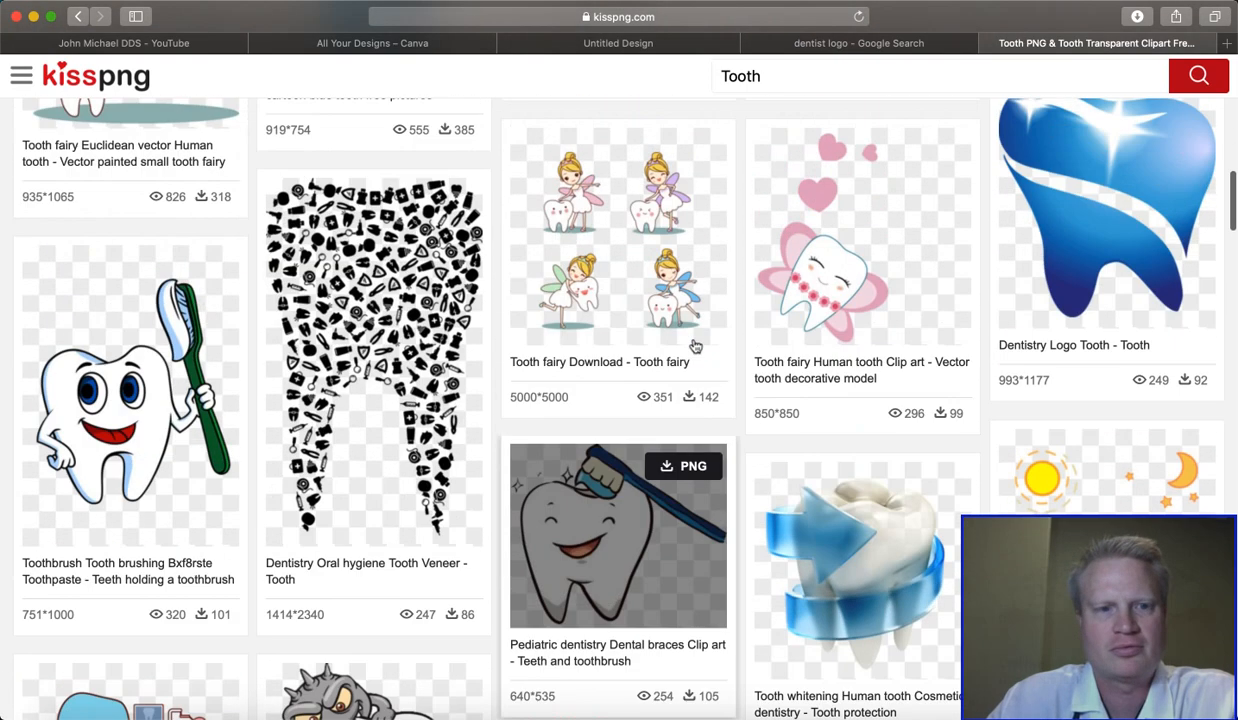
{"action": "scroll", "coordinate": [695, 345], "scroll_direction": "up", "scroll_amount": 6}
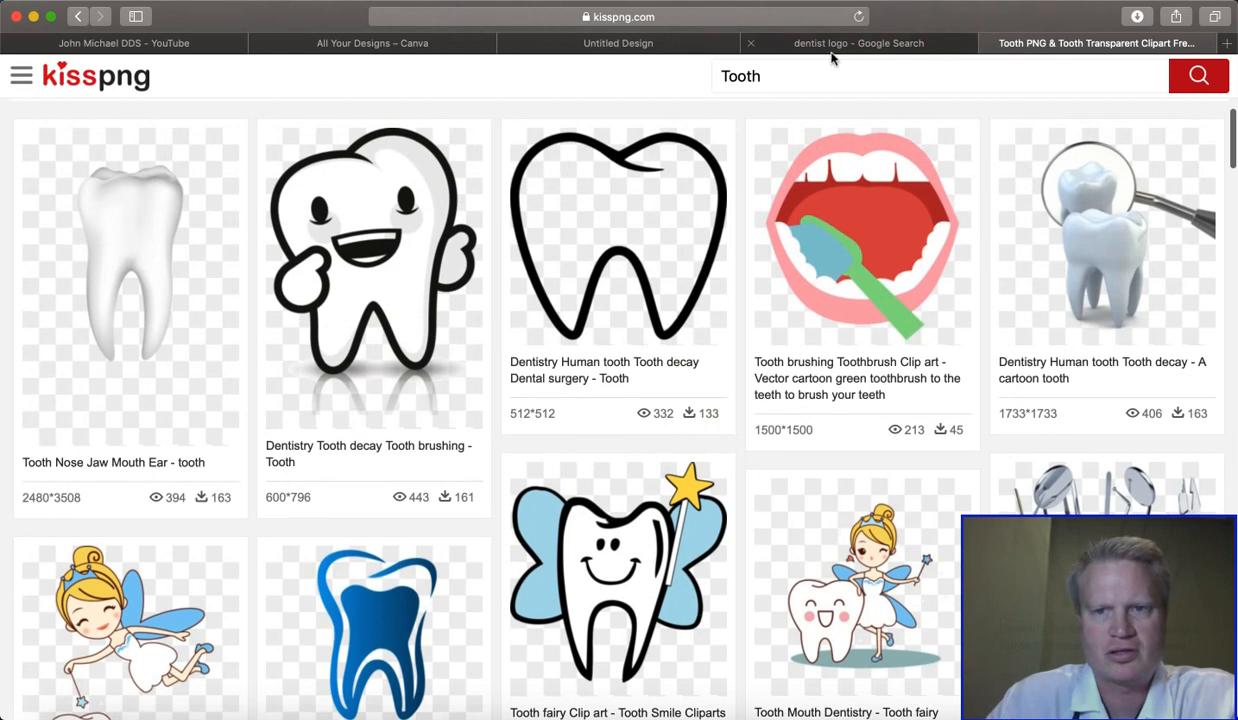
- Check the Dracut Family Dentistry reference logo, download the blue Tooth Mouth Euclidean vector PNG from KissPNG and close its preview
{"action": "left_click", "coordinate": [832, 45]}
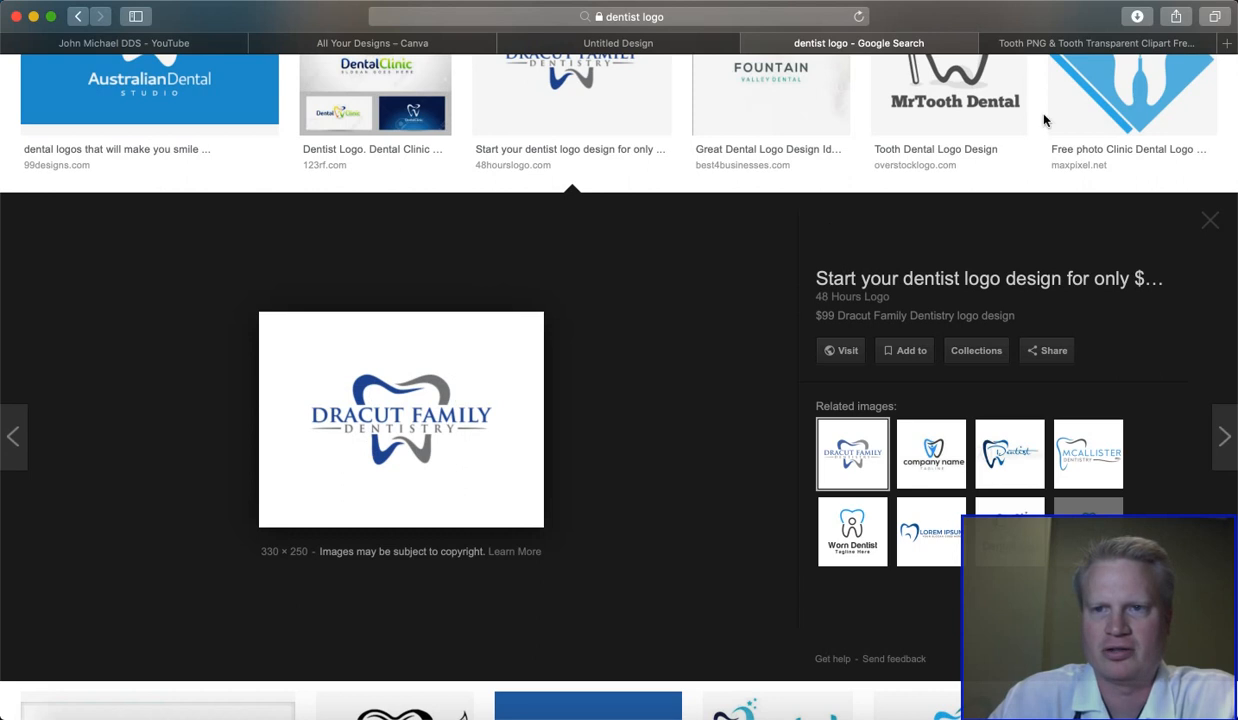
{"action": "left_click", "coordinate": [1028, 44]}
{"action": "scroll", "coordinate": [365, 541], "scroll_direction": "down", "scroll_amount": 3}
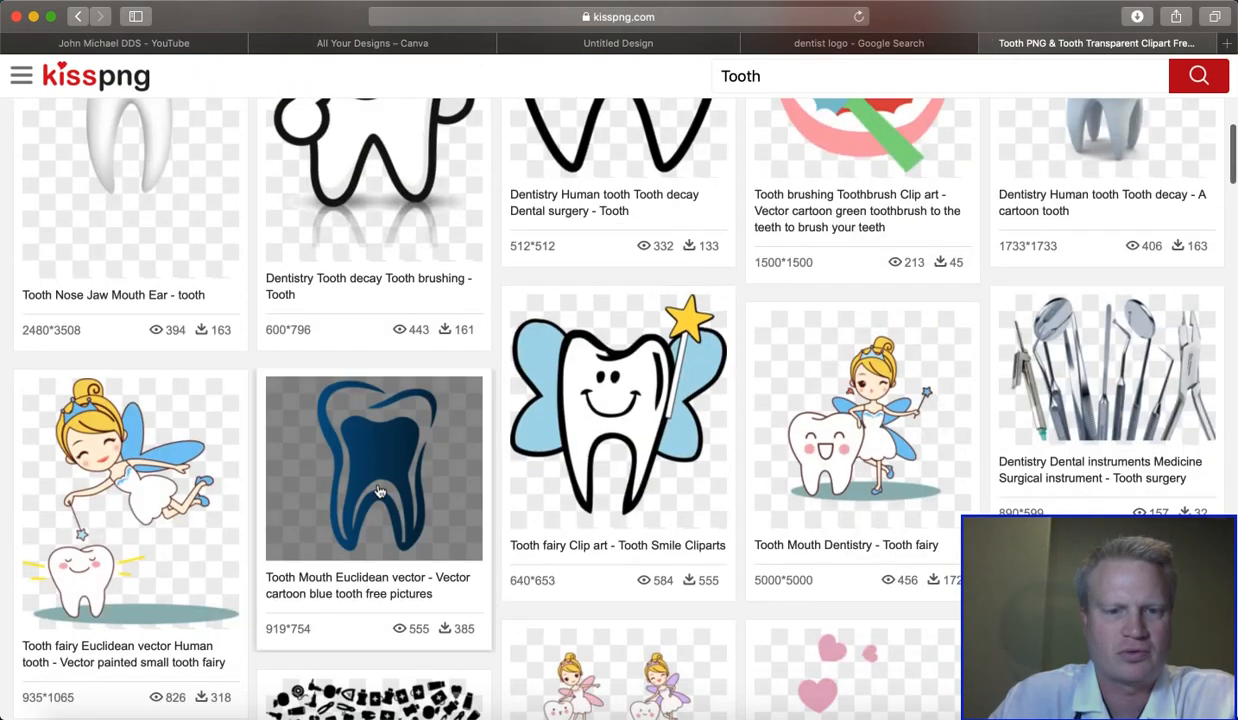
{"action": "left_click", "coordinate": [378, 489]}
{"action": "scroll", "coordinate": [378, 489], "scroll_direction": "down", "scroll_amount": 1}
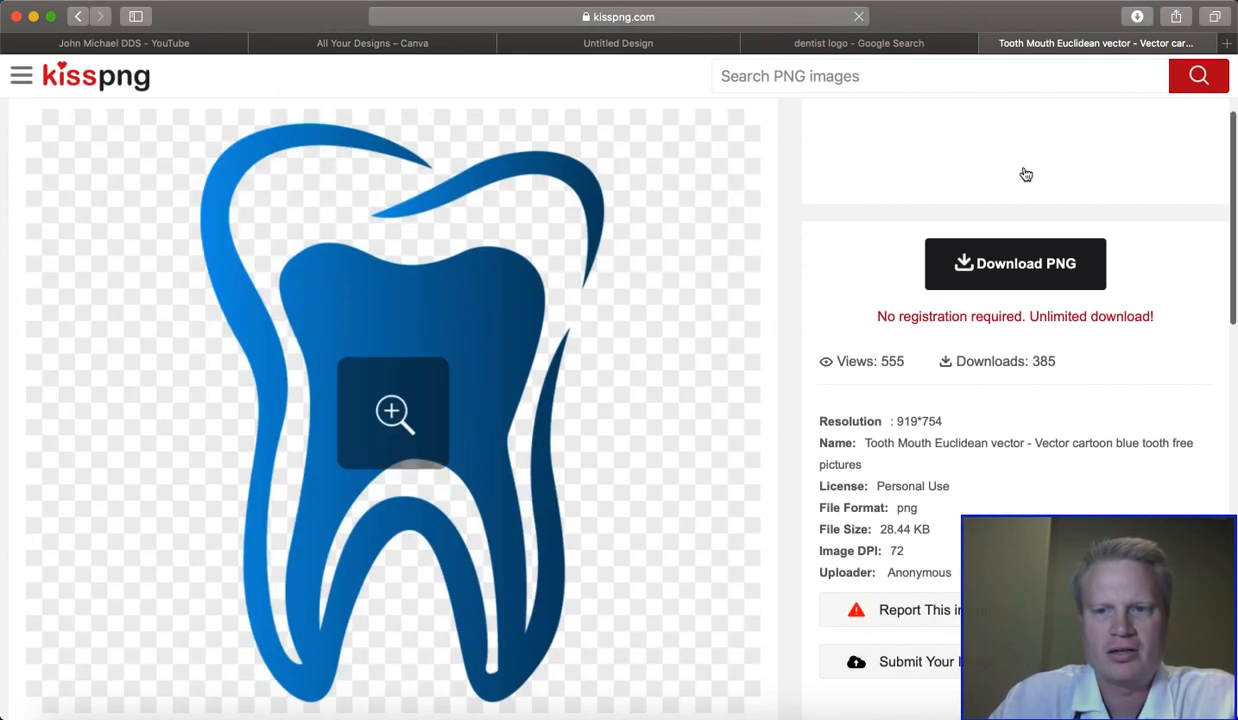
{"action": "left_click", "coordinate": [1019, 279]}
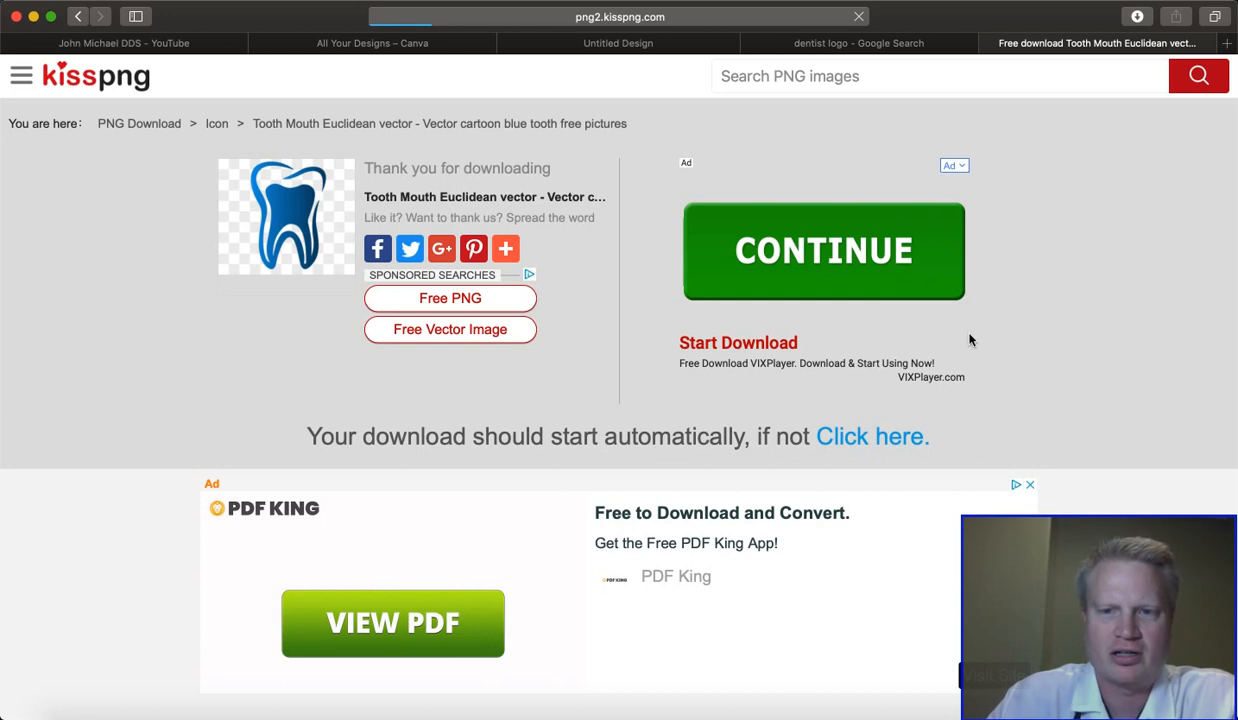
{"action": "scroll", "coordinate": [969, 340], "scroll_direction": "down", "scroll_amount": 3}
{"action": "scroll", "coordinate": [969, 340], "scroll_direction": "up", "scroll_amount": 3}
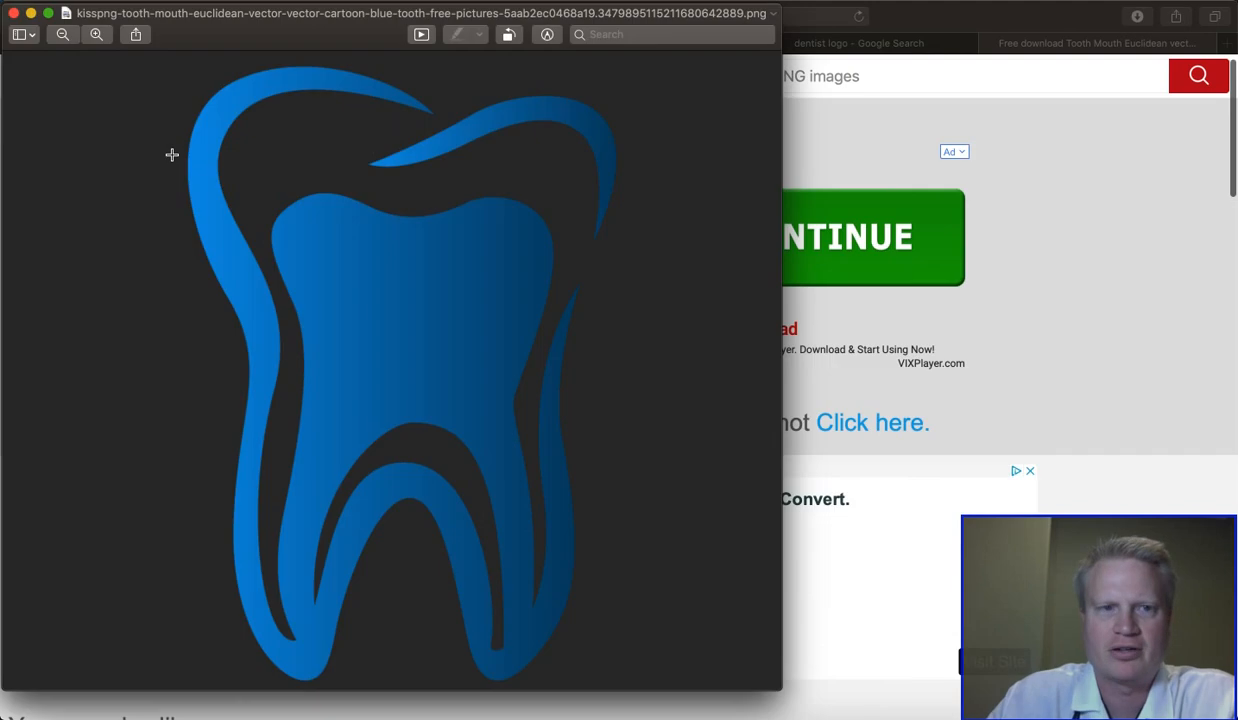
{"action": "left_click", "coordinate": [13, 13]}
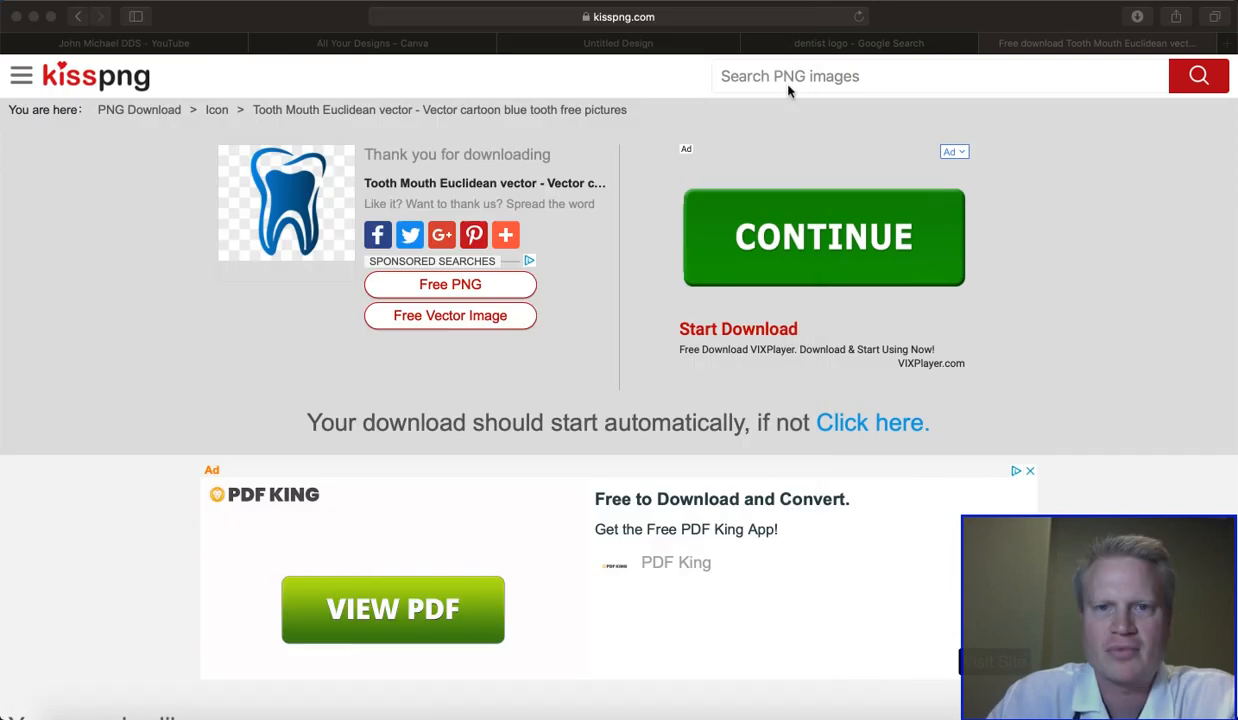
- Return to the Canva design, add the uploaded blue tooth image, enlarge it to about 417 × 342 and center it horizontally on the page
{"action": "left_click", "coordinate": [650, 45]}
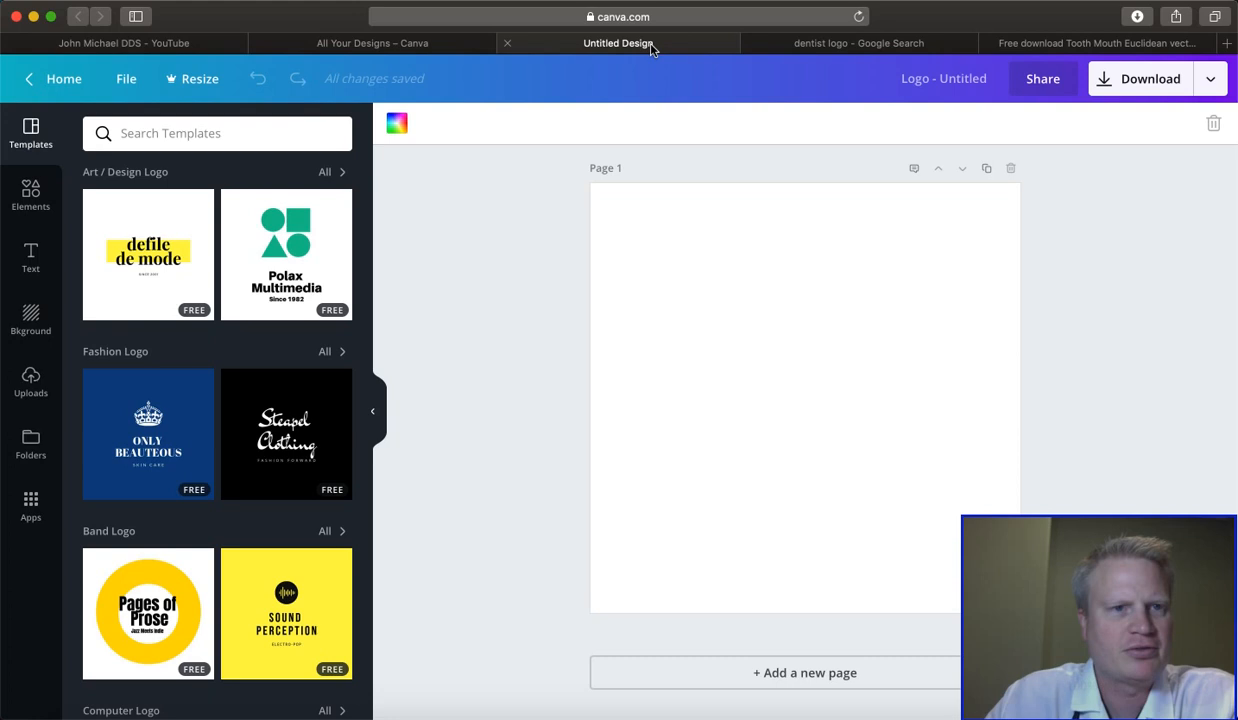
{"action": "left_click", "coordinate": [31, 385]}
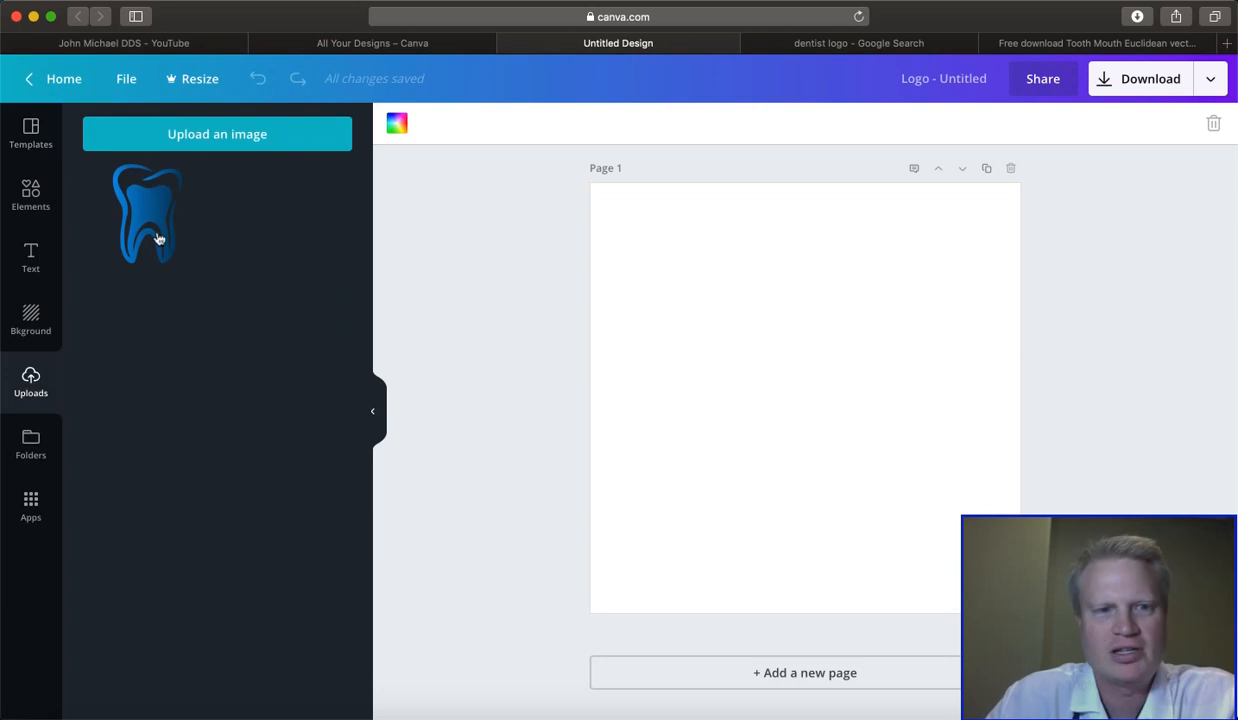
{"action": "left_click", "coordinate": [204, 138]}
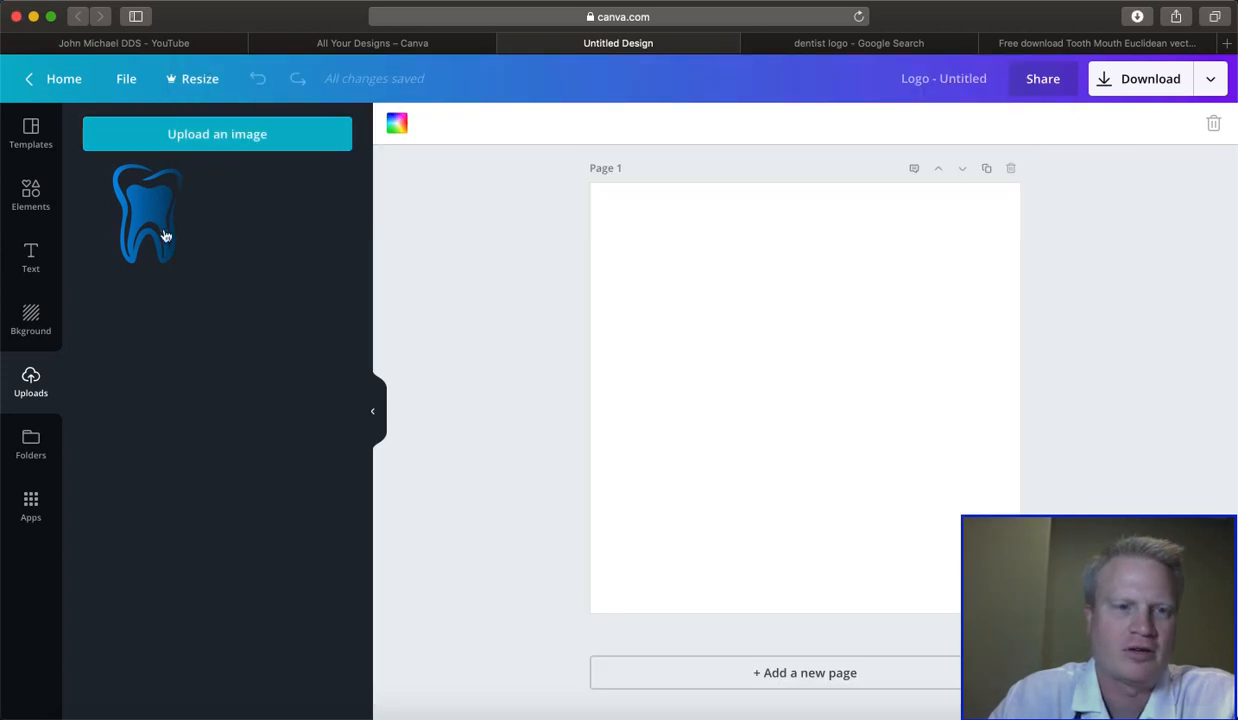
{"action": "left_click", "coordinate": [157, 232]}
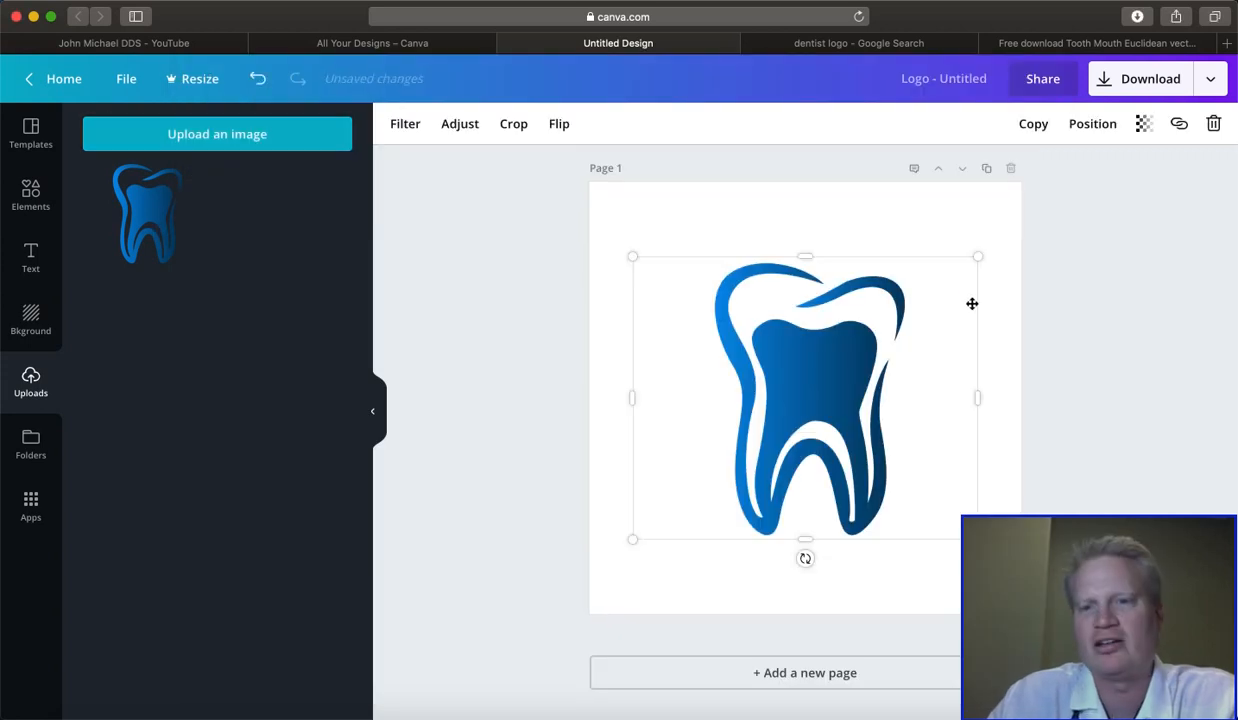
{"action": "left_click_drag", "start_coordinate": [977, 254], "coordinate": [986, 236]}
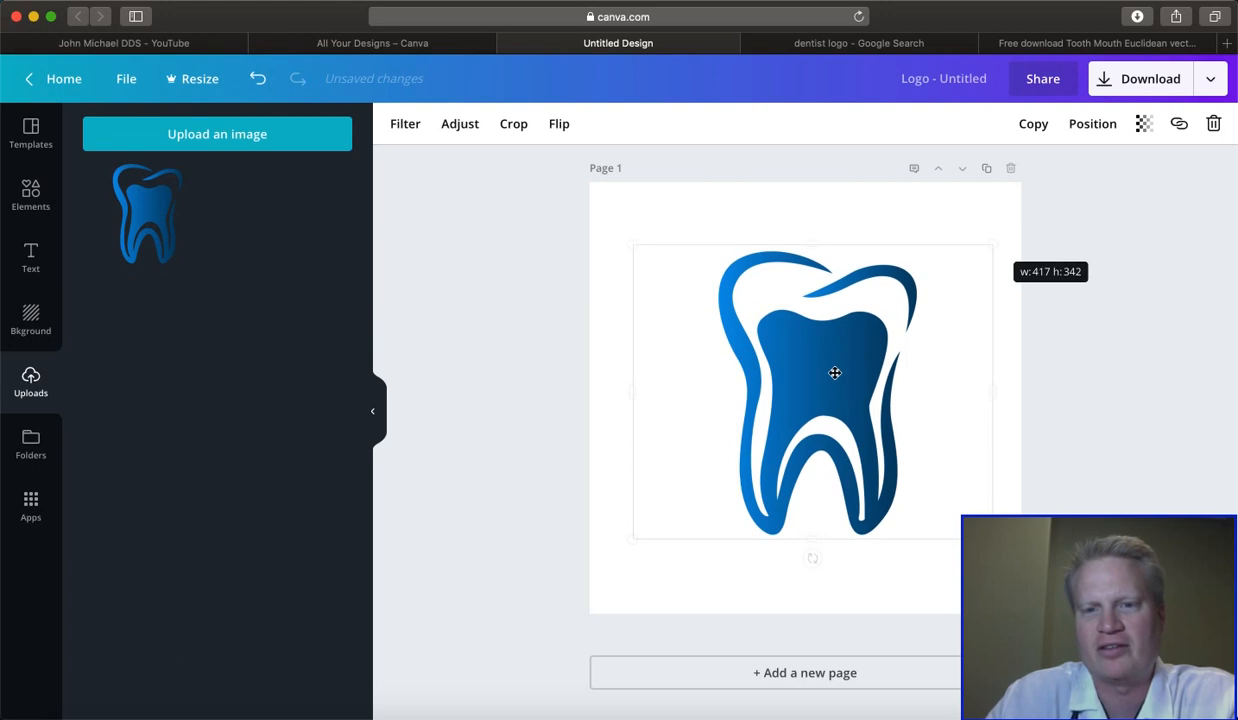
{"action": "left_click_drag", "start_coordinate": [821, 379], "coordinate": [813, 388]}
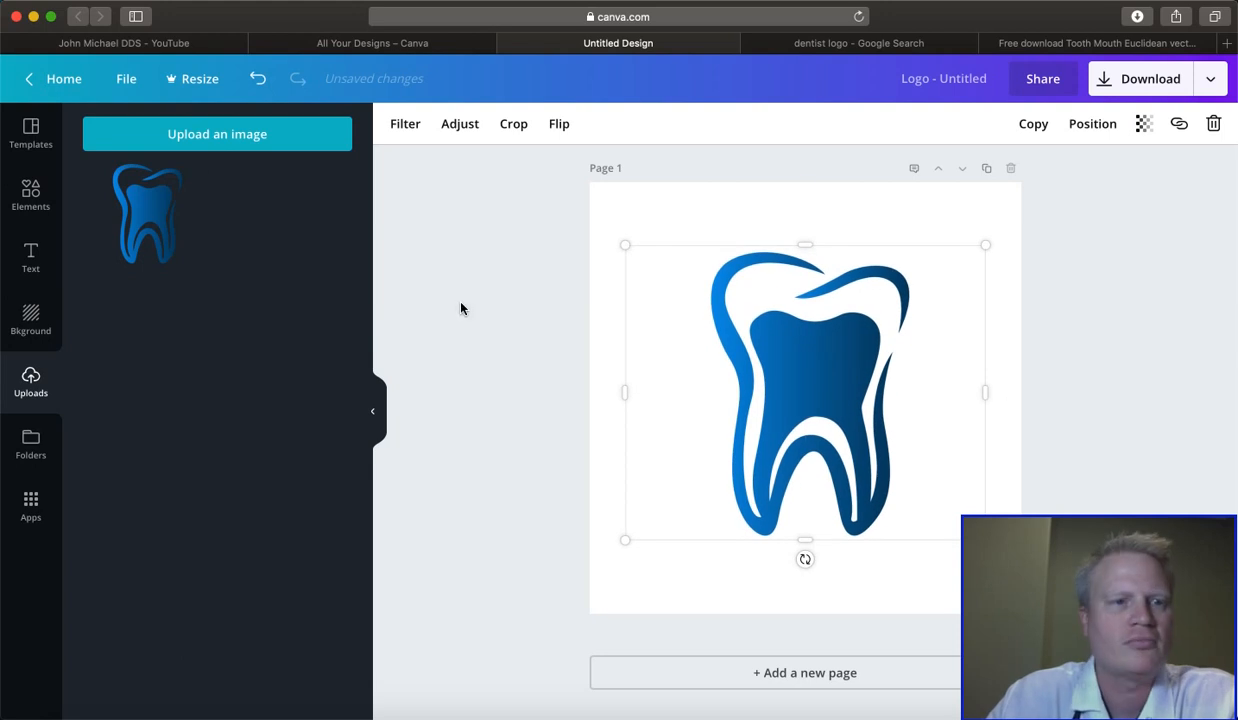
- Add a heading reading "Drago Family" below the tooth
{"action": "left_click", "coordinate": [30, 255]}
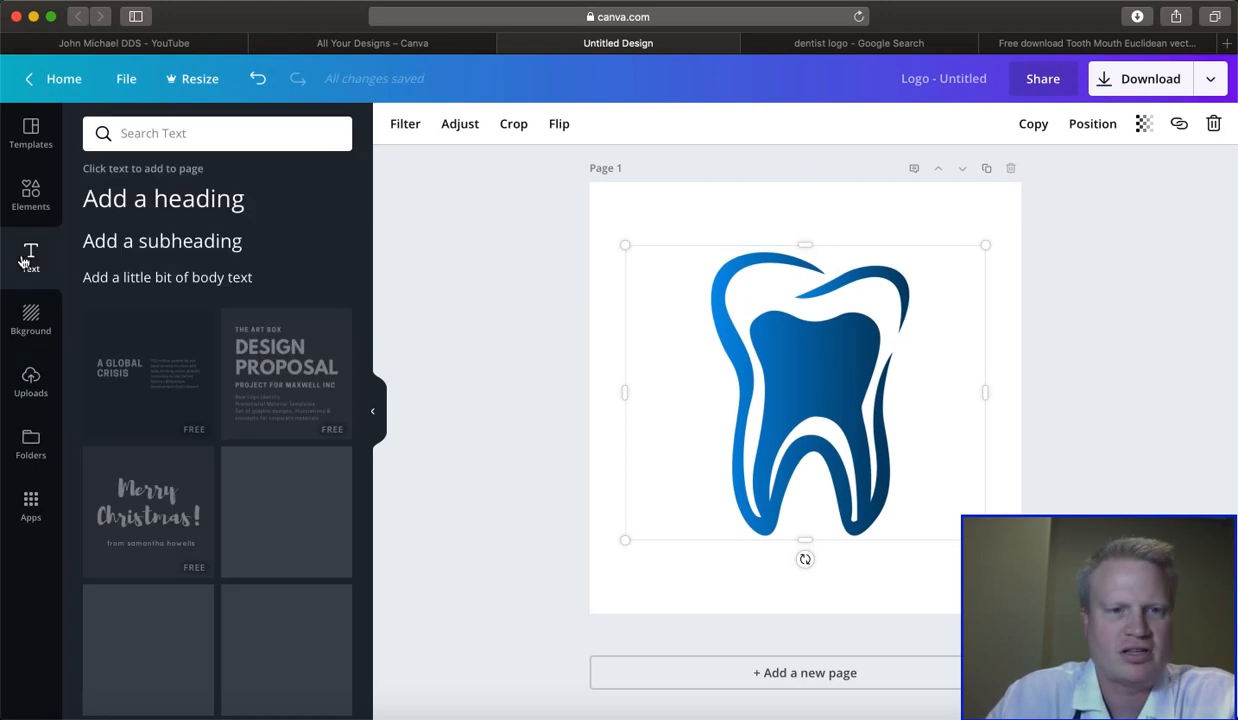
{"action": "key", "text": "t"}
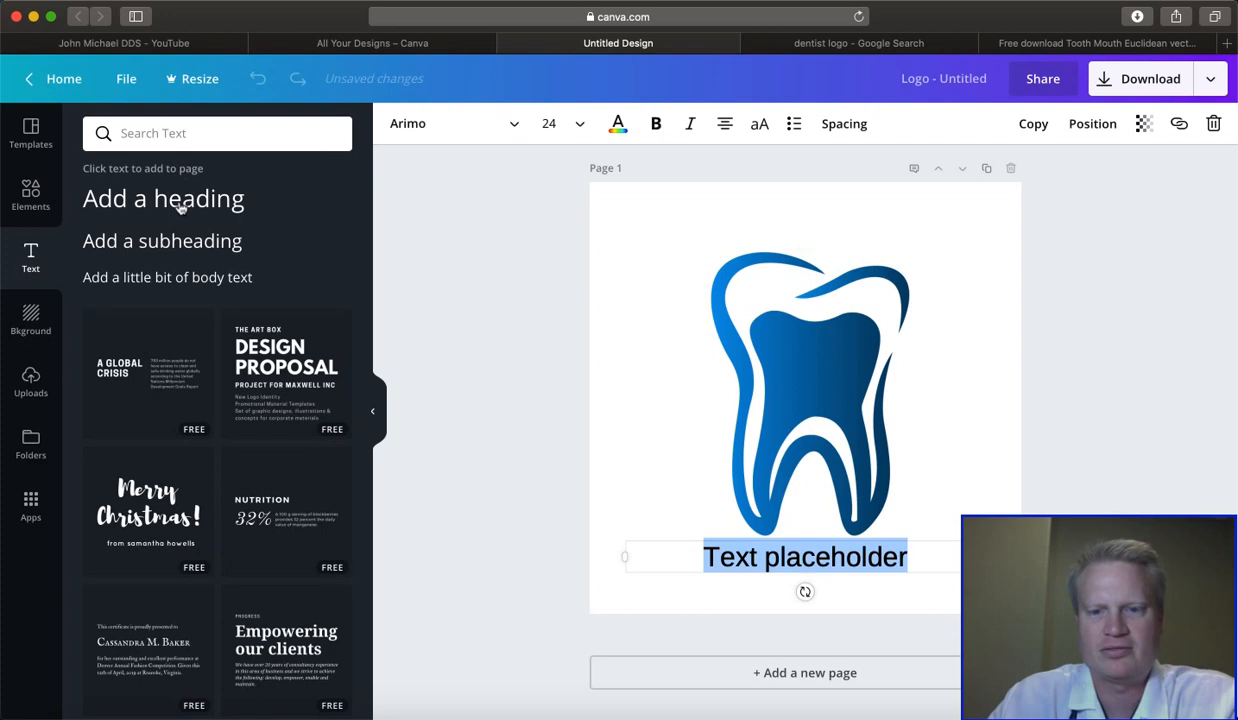
{"action": "type", "text": "Dra"}
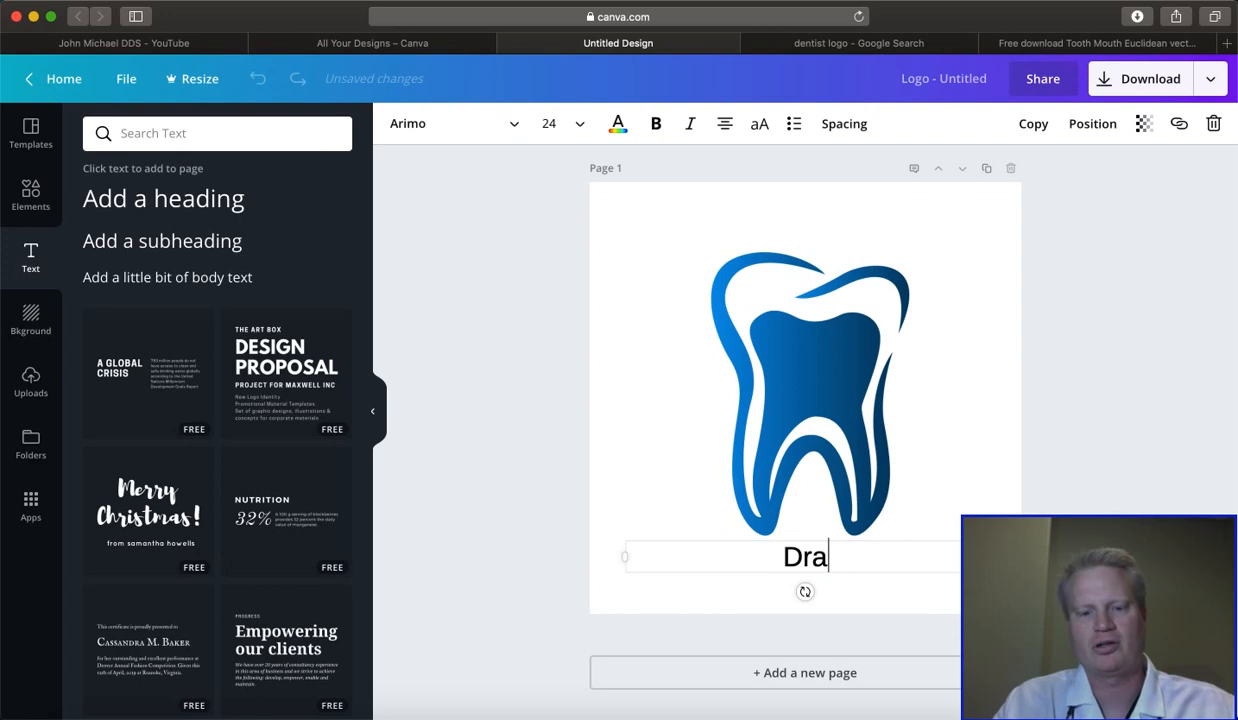
{"action": "type", "text": "go Family"}
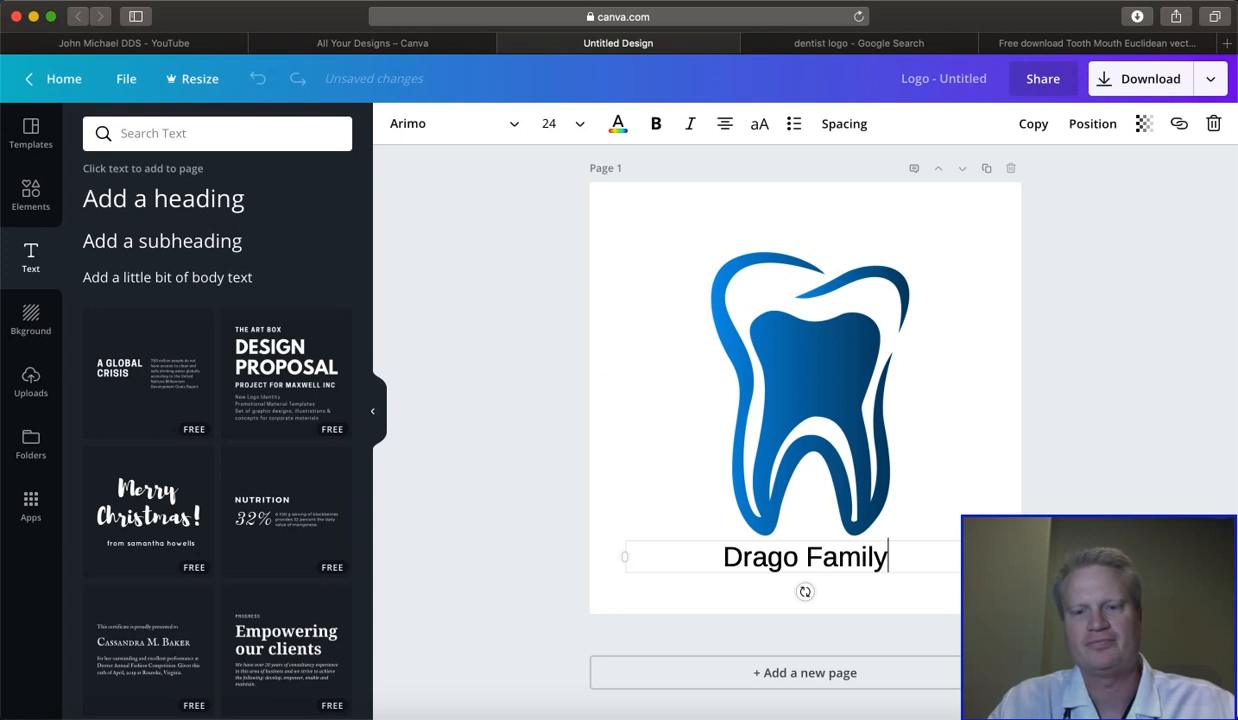
{"action": "left_click", "coordinate": [655, 485]}
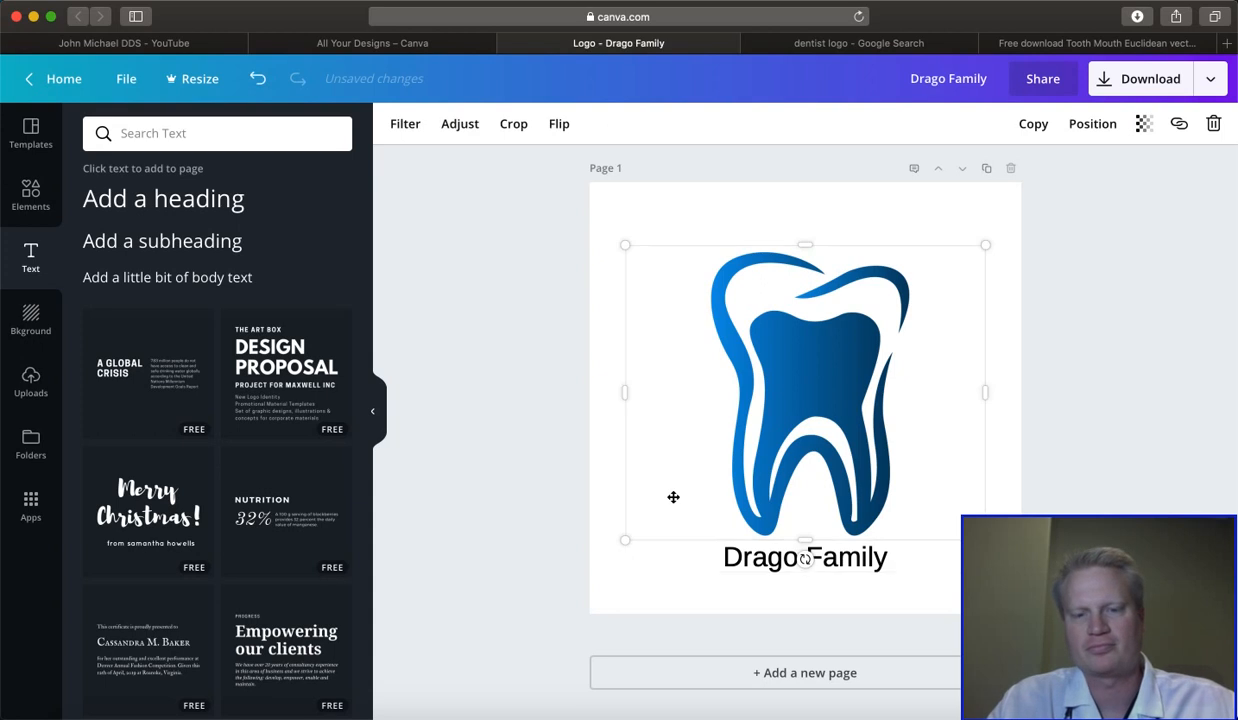
- Duplicate the "Drago Family" text and change the copy to read "Dentistry"
{"action": "right_click", "coordinate": [744, 562]}
{"action": "left_click", "coordinate": [696, 583]}
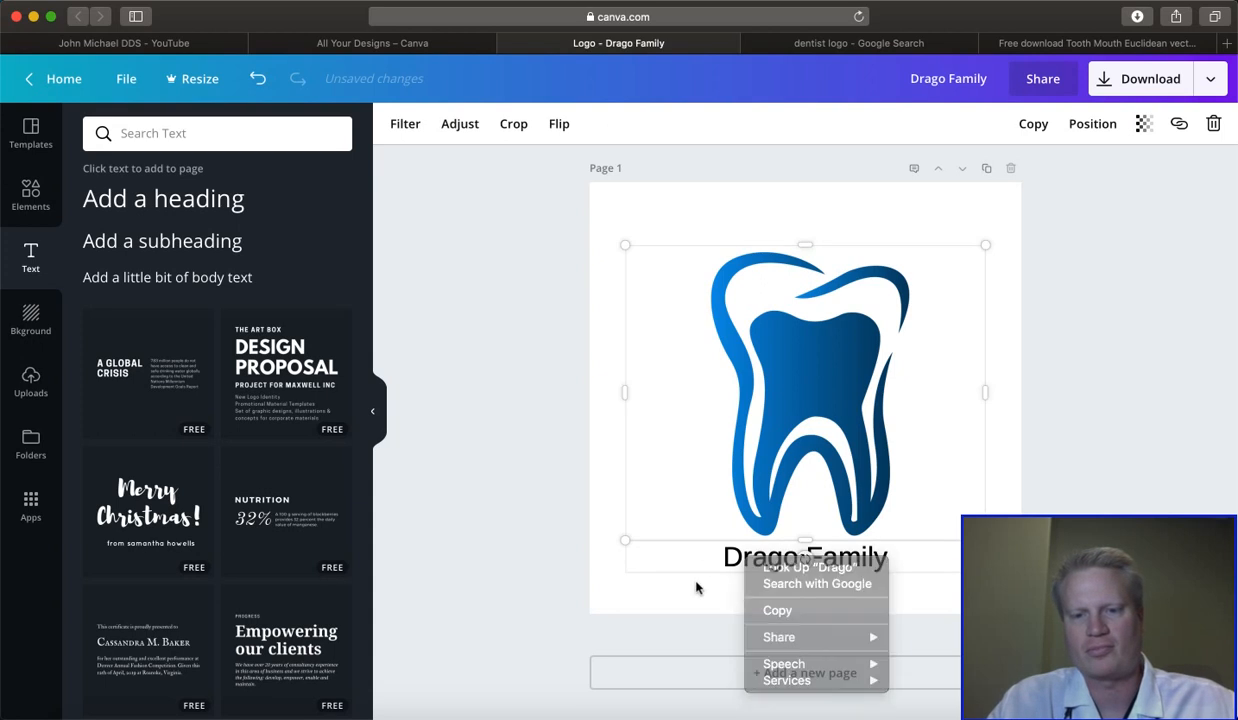
{"action": "left_click", "coordinate": [744, 555]}
{"action": "left_click", "coordinate": [1031, 124]}
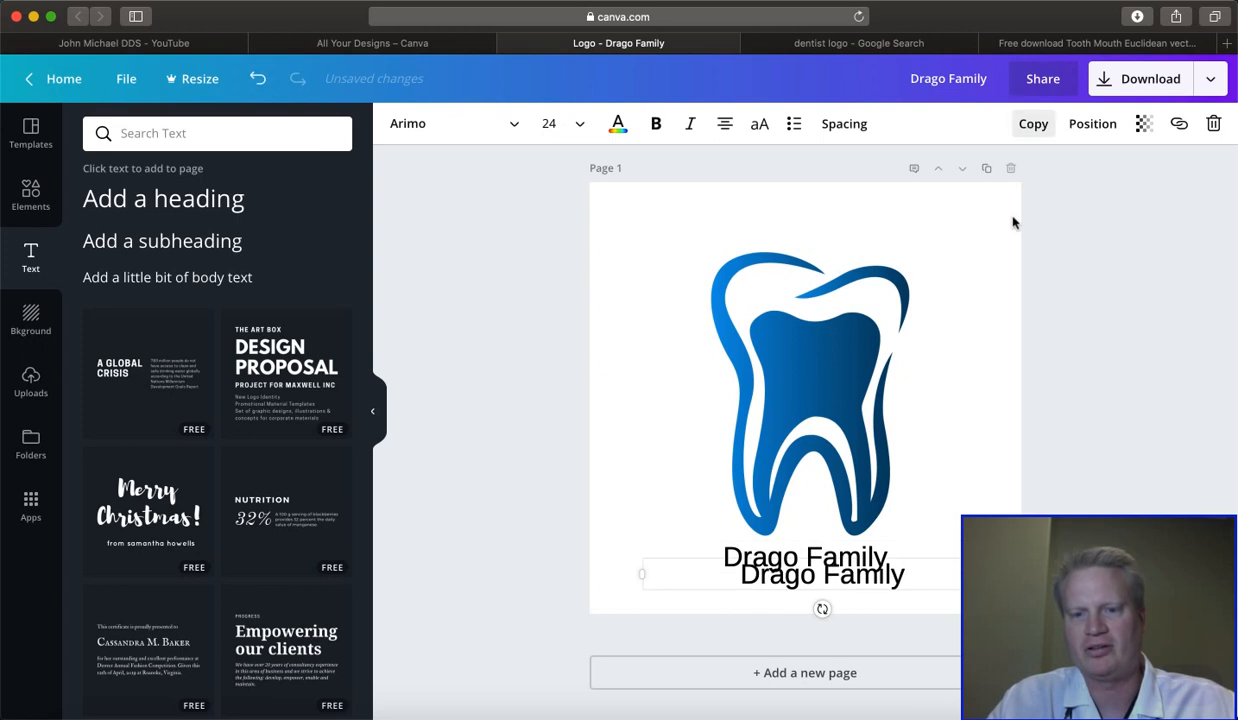
{"action": "left_click", "coordinate": [906, 575]}
{"action": "key", "text": "BackSpace"}
{"action": "key", "text": "BackSpace"}
{"action": "key", "text": "BackSpace"}
{"action": "key", "text": "BackSpace"}
{"action": "key", "text": "BackSpace"}
{"action": "key", "text": "BackSpace"}
{"action": "key", "text": "BackSpace"}
{"action": "key", "text": "BackSpace"}
{"action": "key", "text": "BackSpace"}
{"action": "key", "text": "BackSpace"}
{"action": "key", "text": "BackSpace"}
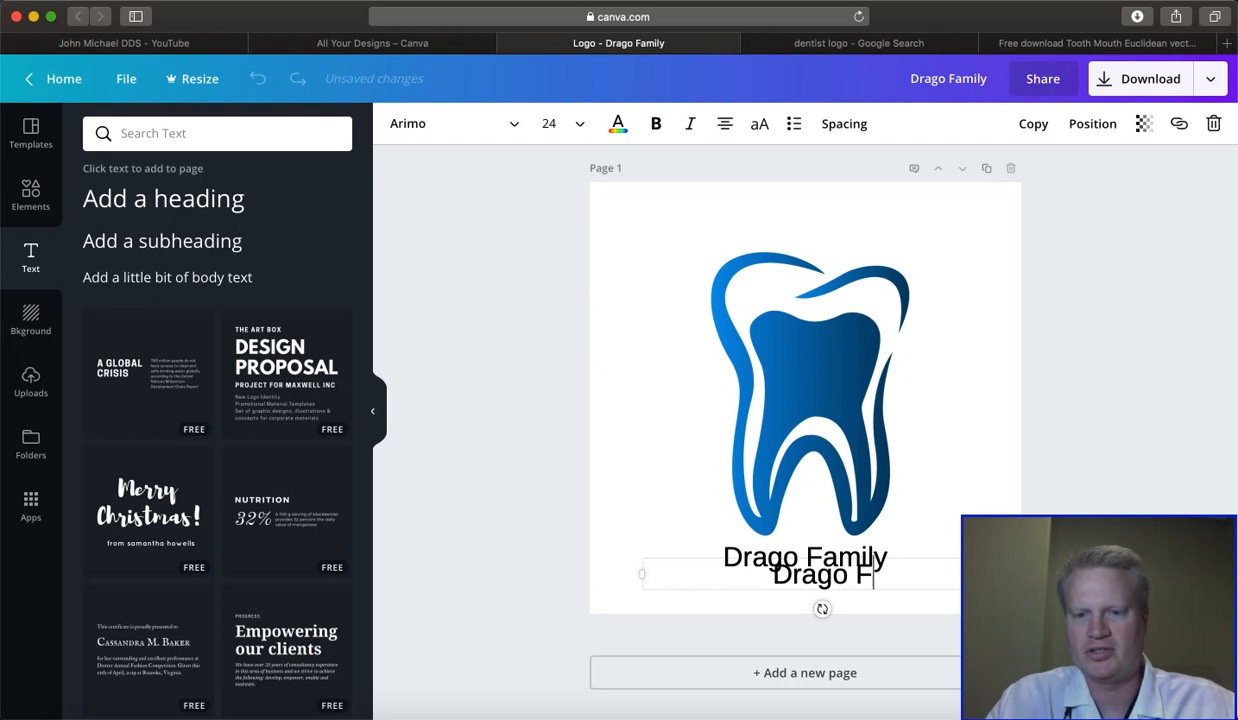
{"action": "type", "text": "entistry"}
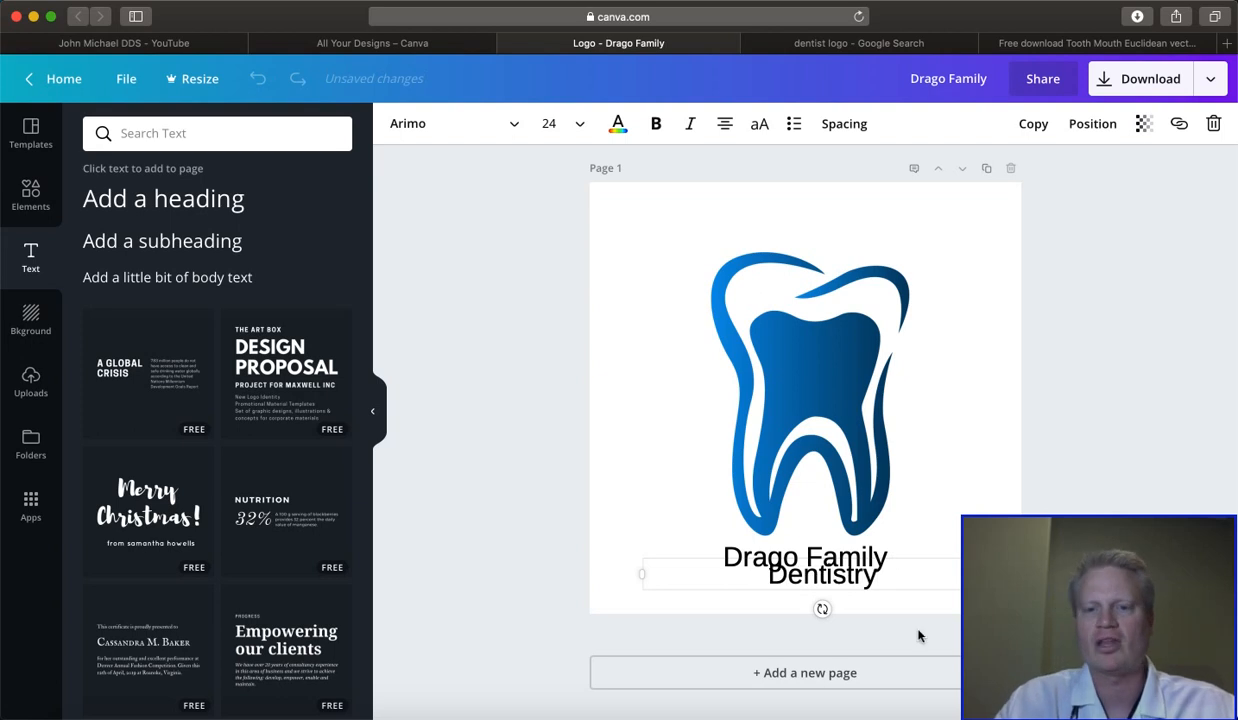
- Move "Dentistry" onto the middle of the tooth and place "Drago Family" directly above it
{"action": "left_click_drag", "start_coordinate": [760, 553], "coordinate": [741, 381]}
{"action": "left_click", "coordinate": [759, 561]}
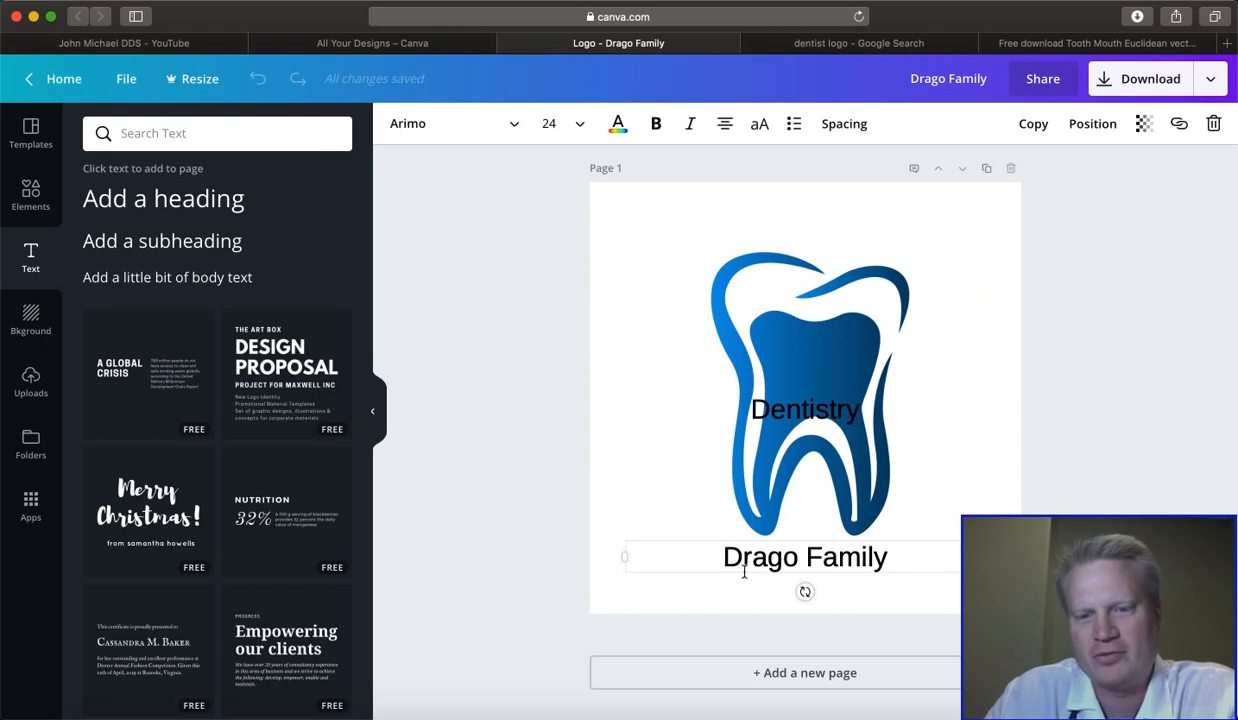
{"action": "left_click_drag", "start_coordinate": [751, 535], "coordinate": [759, 355]}
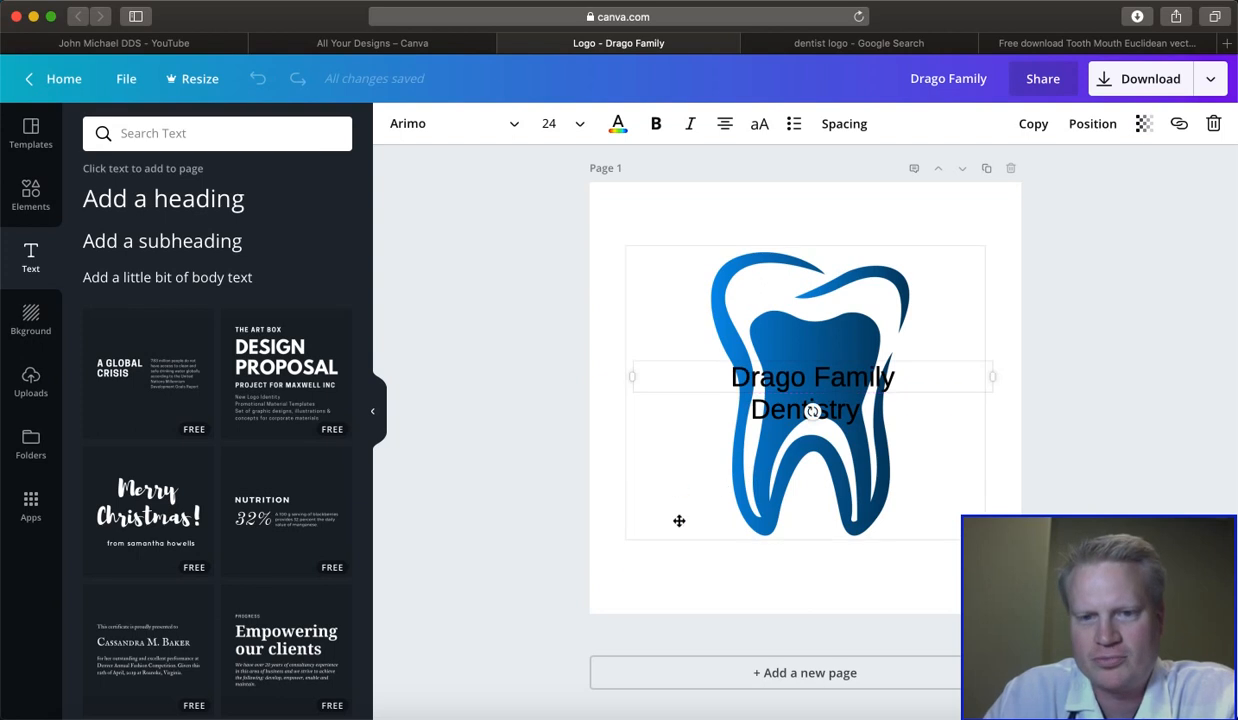
{"action": "left_click", "coordinate": [665, 570]}
- Set the "Drago Family" text to the Aileron Heavy font at size 32
{"action": "left_click", "coordinate": [775, 383]}
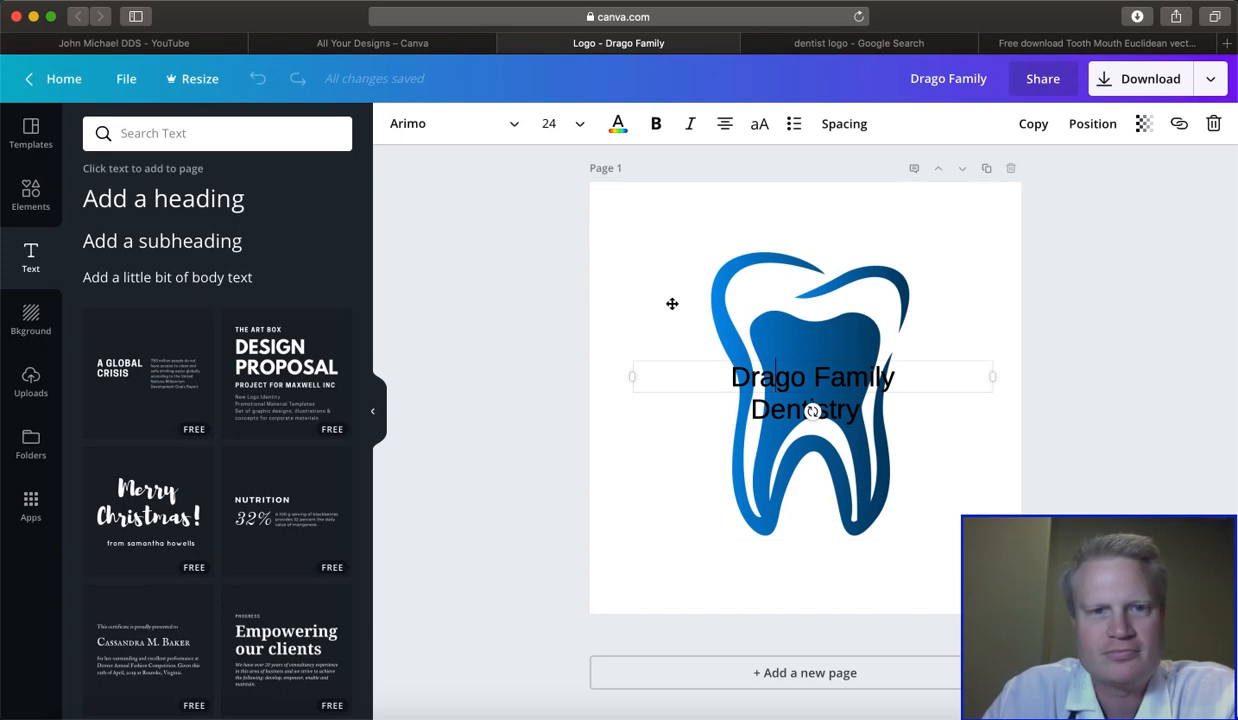
{"action": "left_click", "coordinate": [515, 131]}
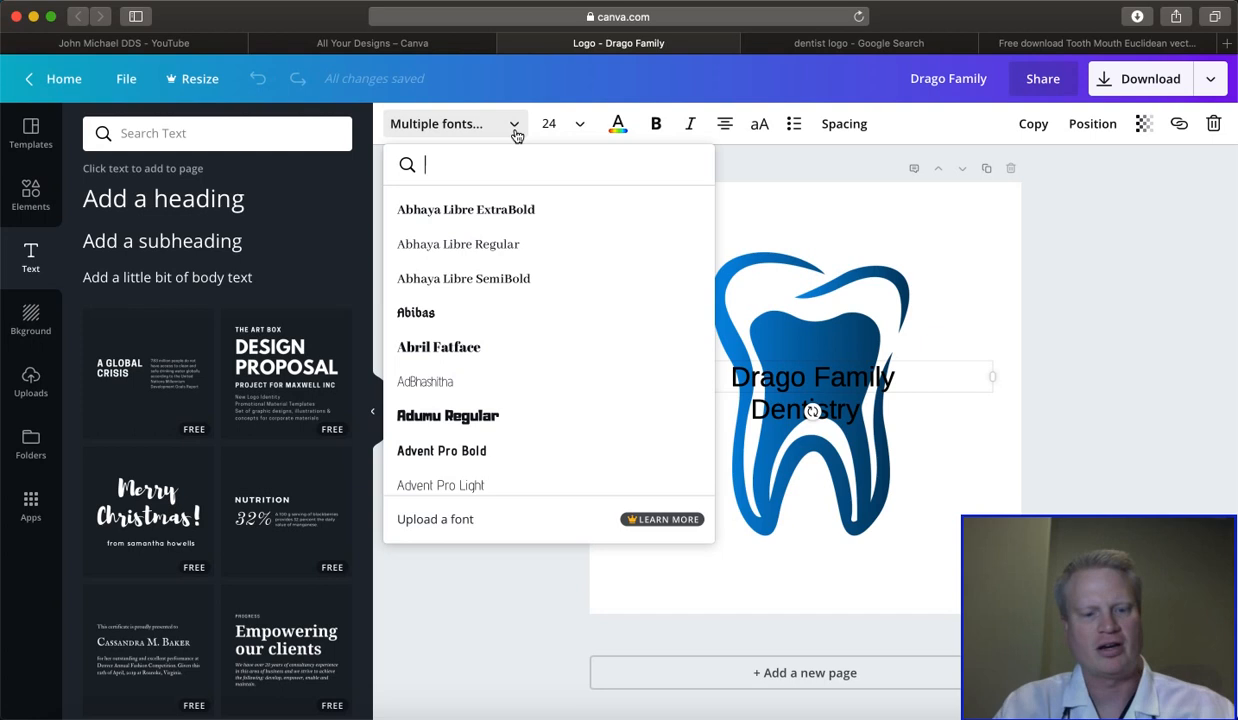
{"action": "type", "text": "ai"}
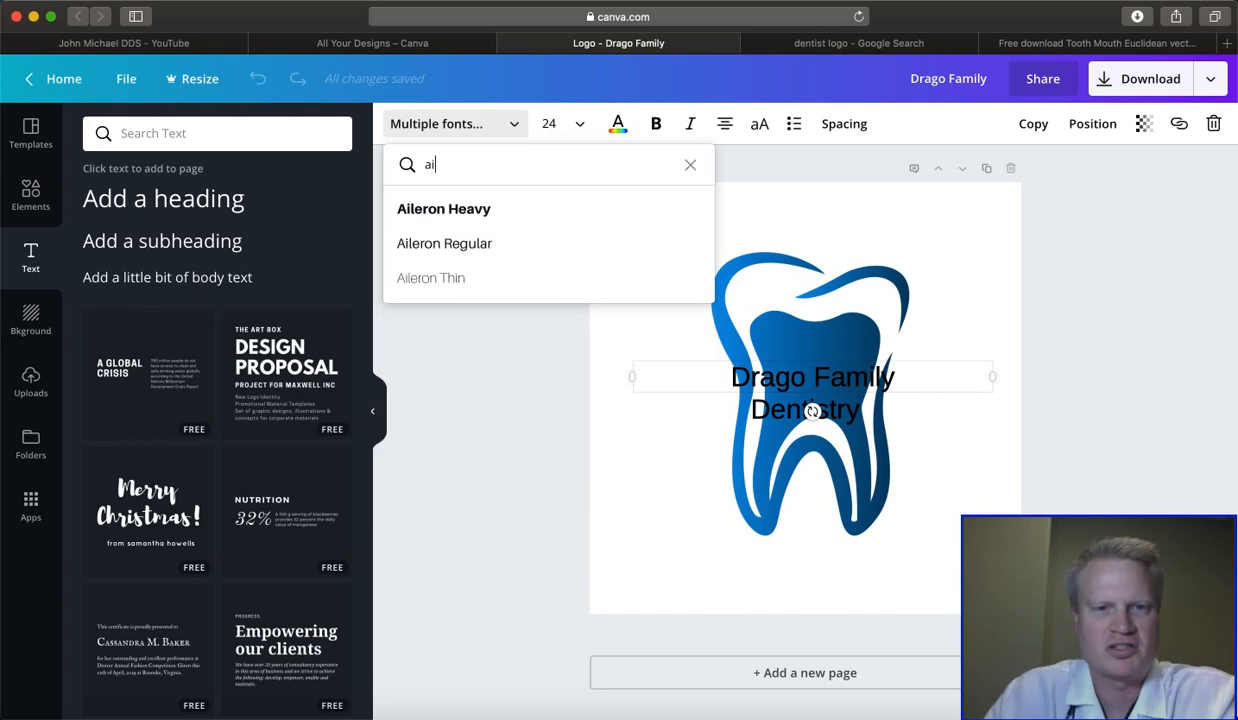
{"action": "left_click", "coordinate": [442, 212]}
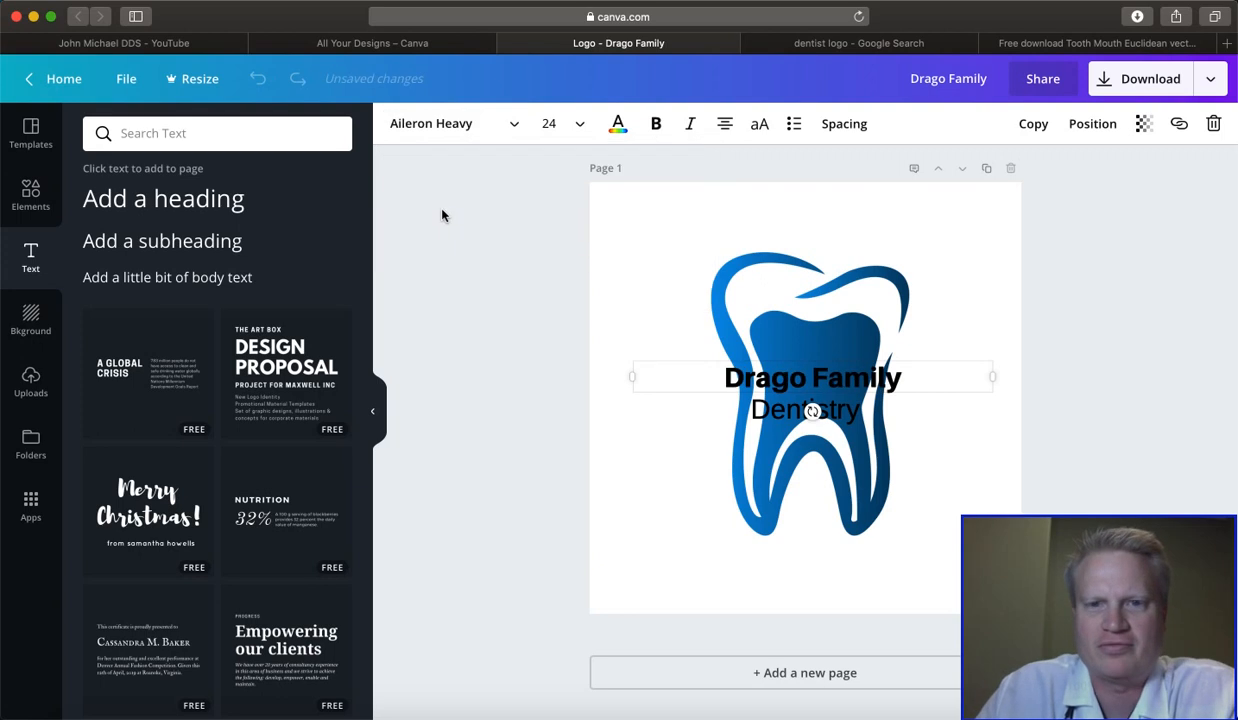
{"action": "left_click", "coordinate": [575, 124]}
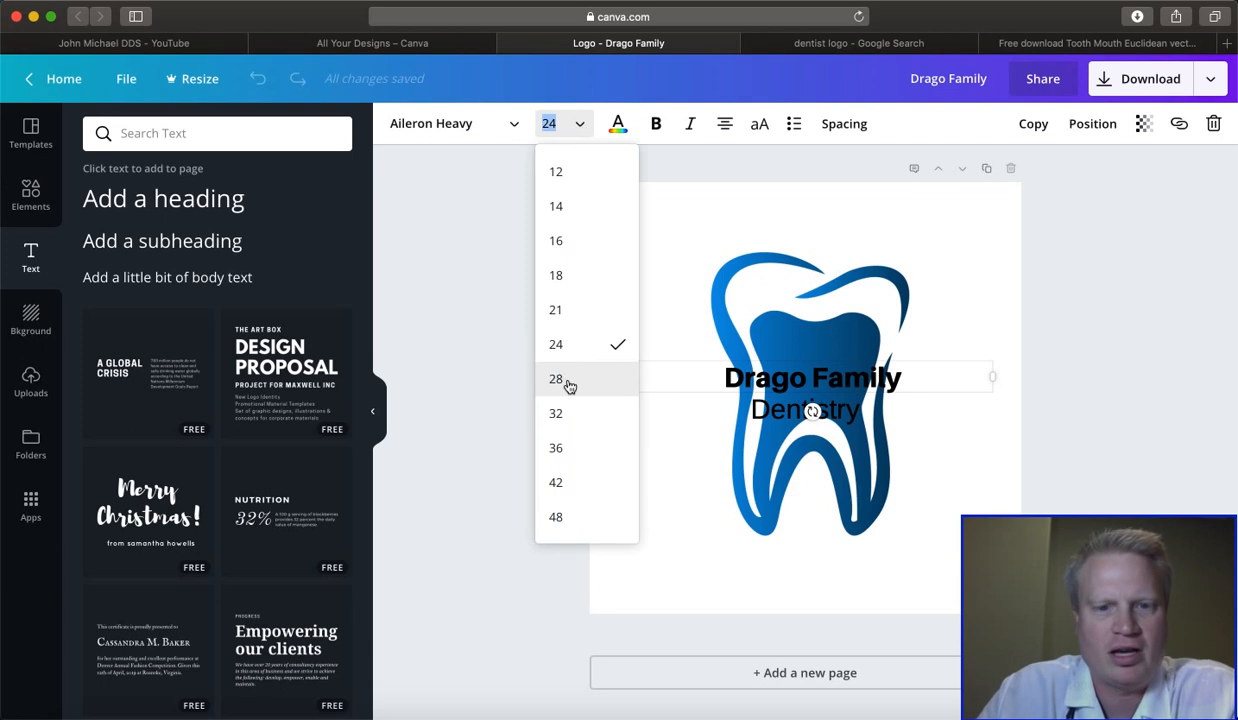
{"action": "left_click", "coordinate": [575, 430]}
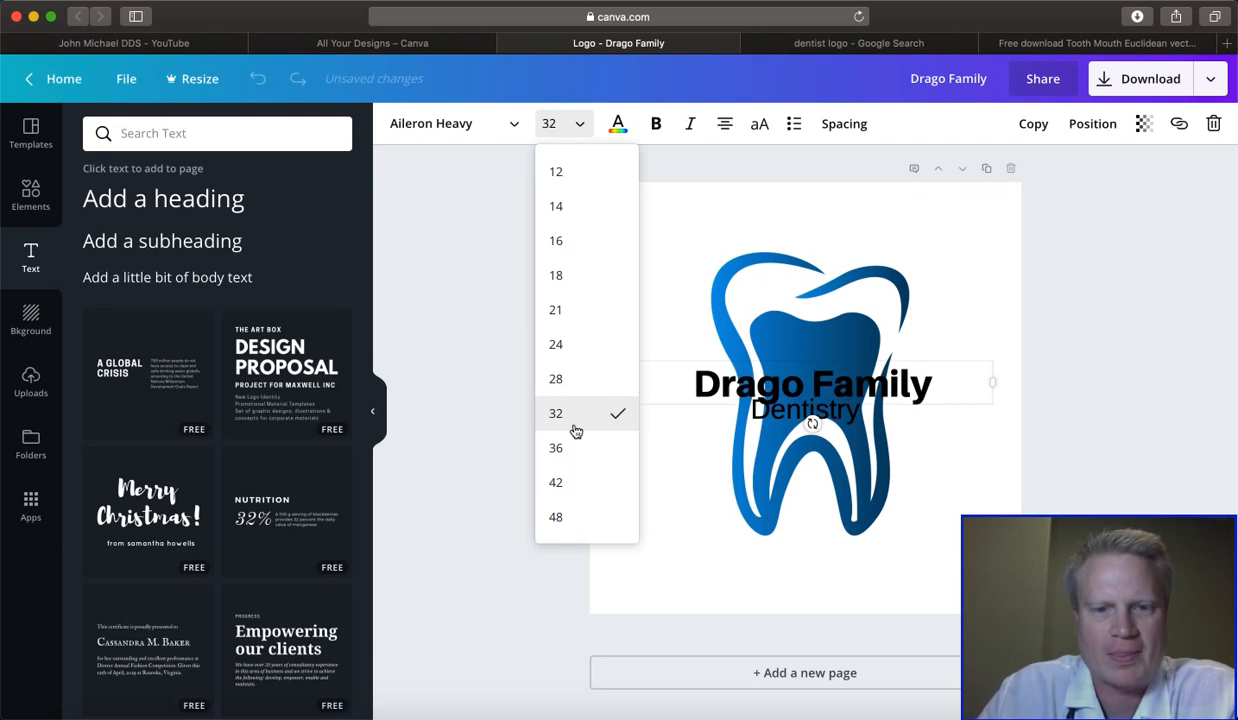
- Set the "Dentistry" text to the Aileron Regular font at size 32
{"action": "left_click", "coordinate": [795, 415]}
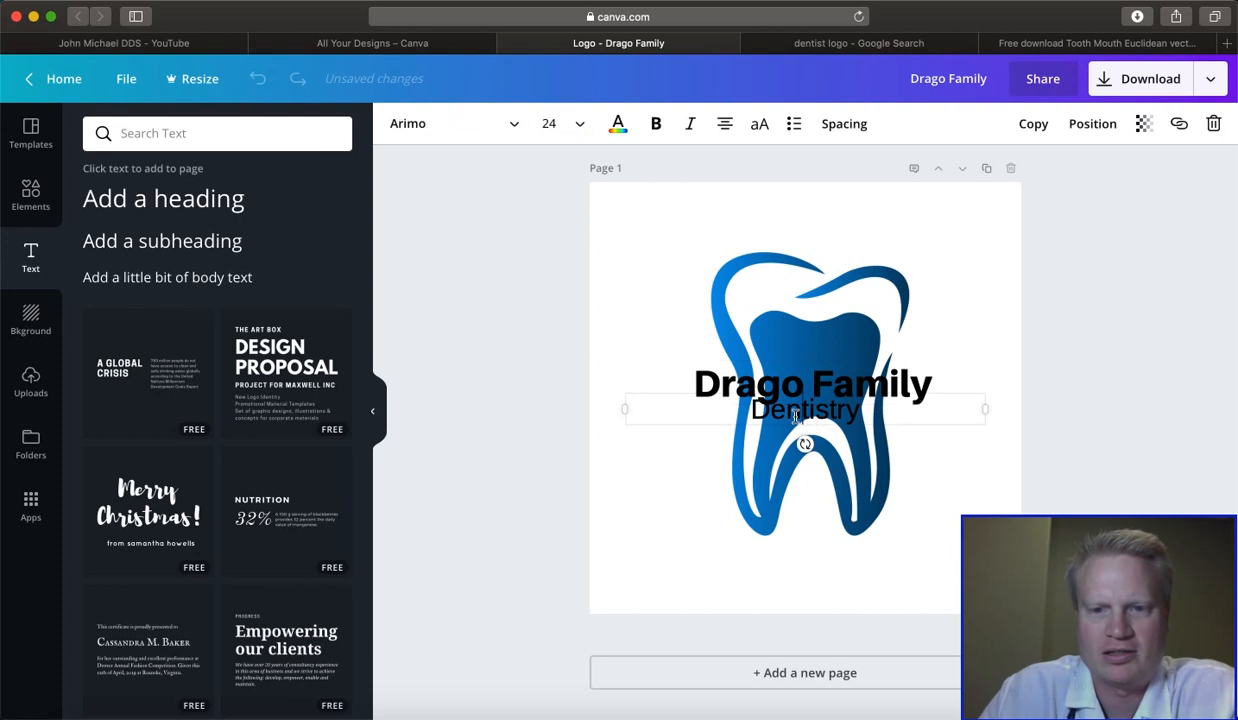
{"action": "left_click", "coordinate": [511, 124]}
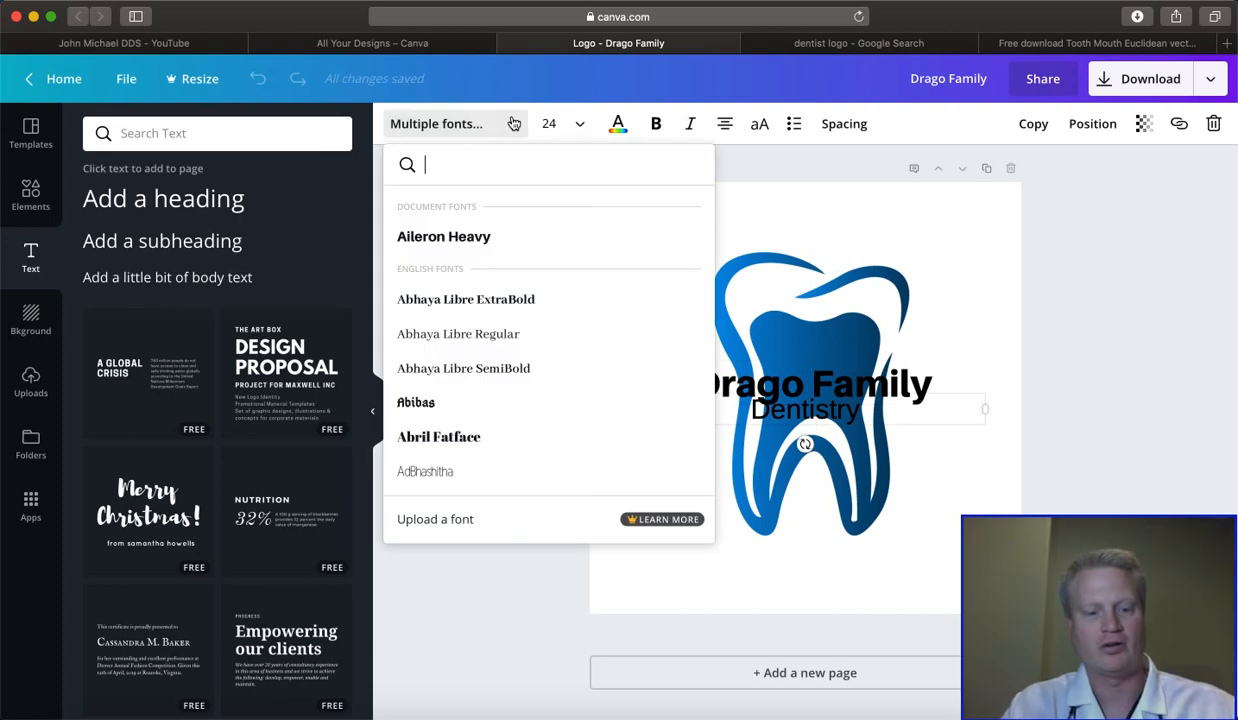
{"action": "type", "text": "ai"}
{"action": "left_click", "coordinate": [418, 247]}
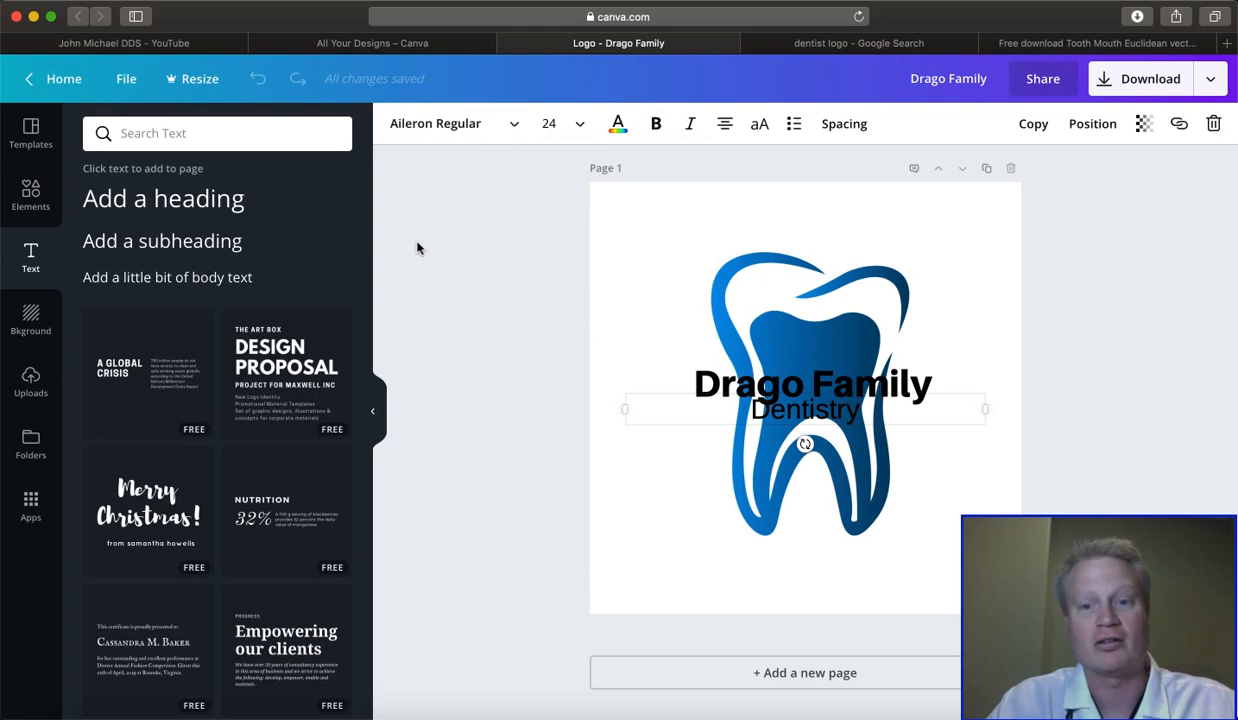
{"action": "left_click", "coordinate": [549, 123]}
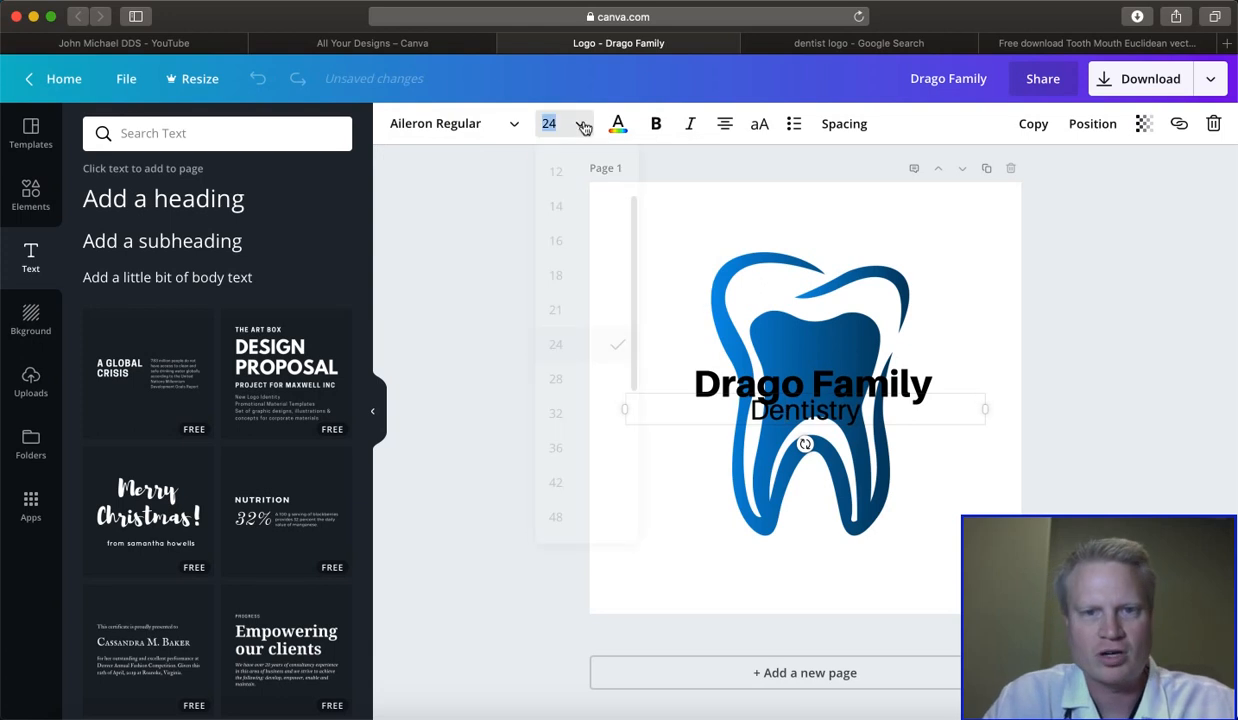
{"action": "left_click", "coordinate": [591, 385]}
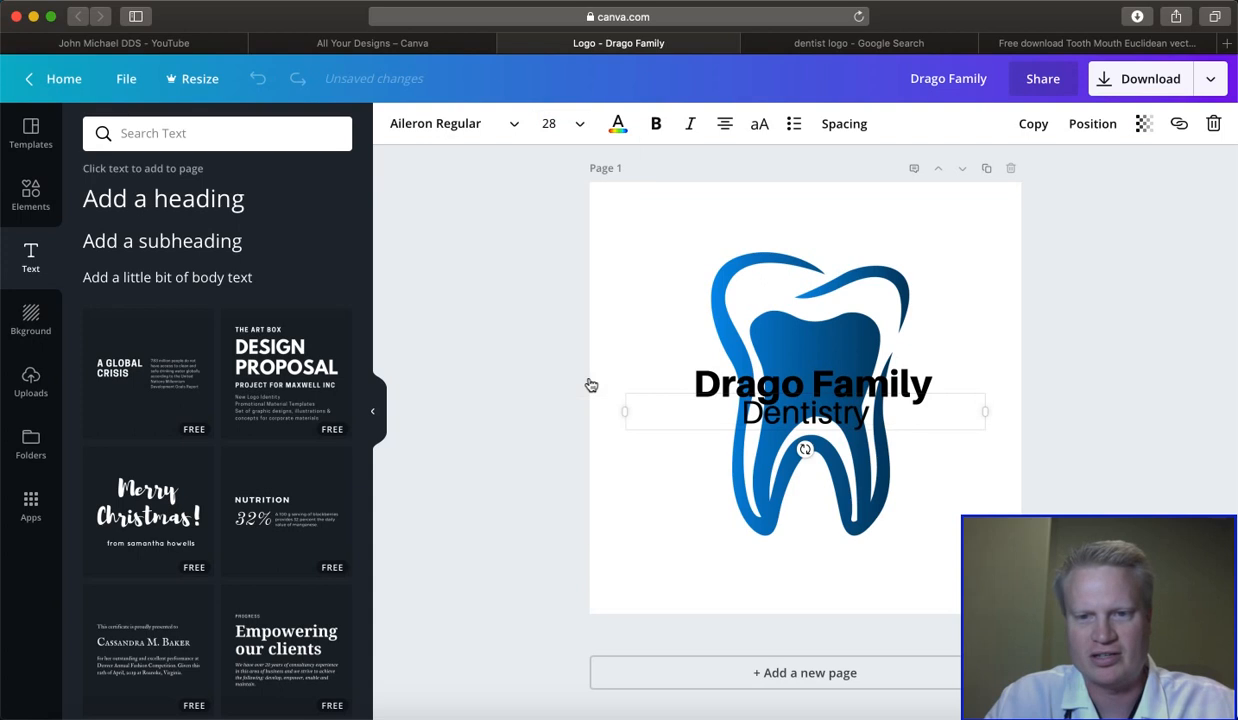
{"action": "left_click", "coordinate": [582, 128]}
{"action": "left_click", "coordinate": [583, 383]}
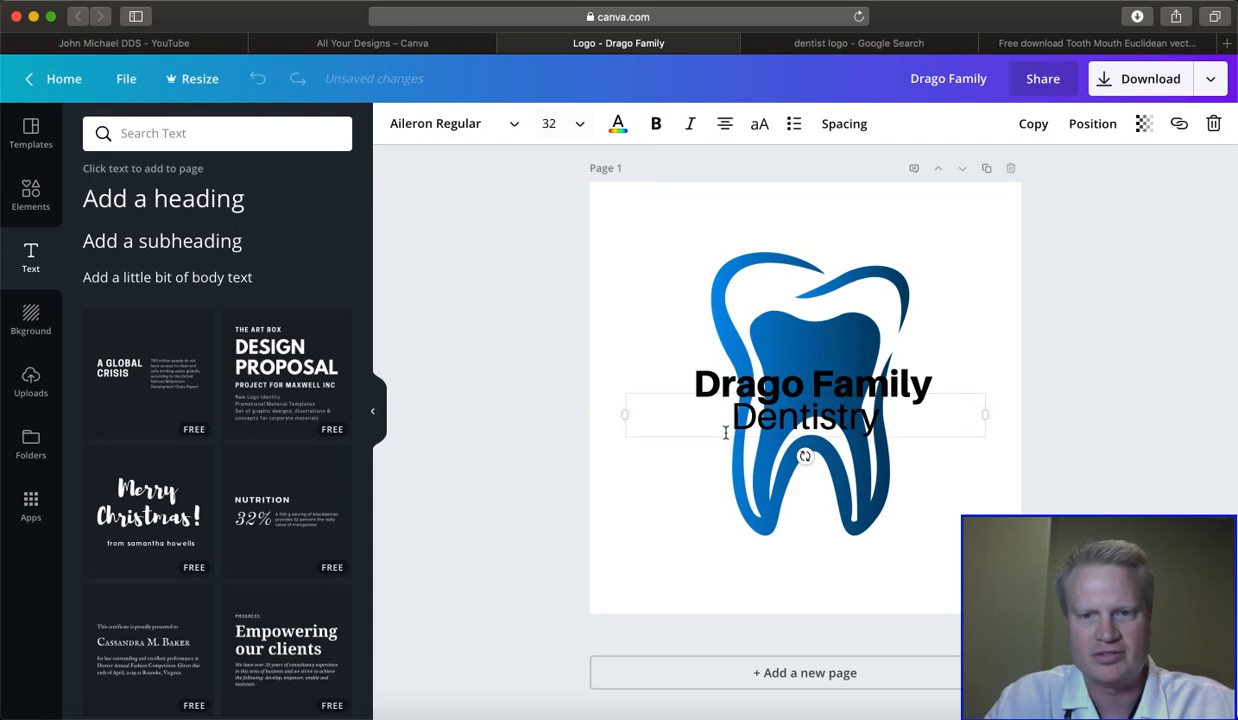
- Increase the "Drago Family" text size to 36 and deselect it
{"action": "left_click", "coordinate": [745, 370]}
{"action": "left_click", "coordinate": [578, 128]}
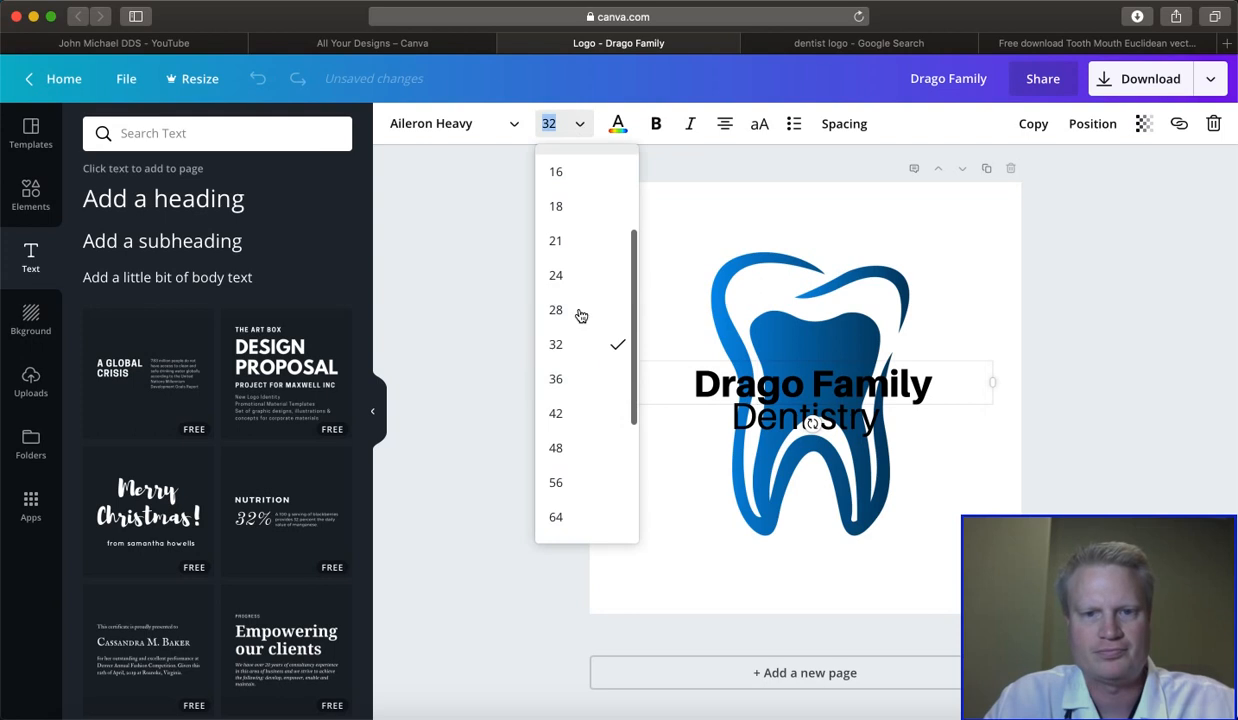
{"action": "left_click", "coordinate": [580, 380]}
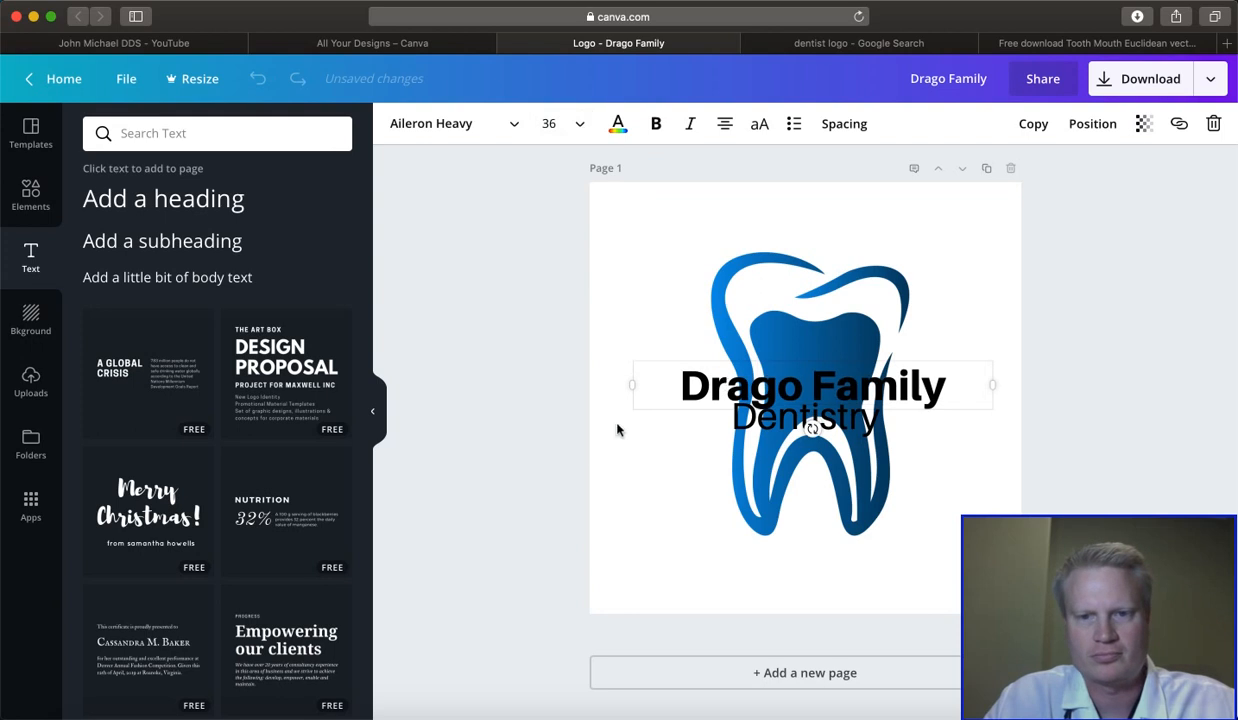
{"action": "left_click", "coordinate": [616, 497]}
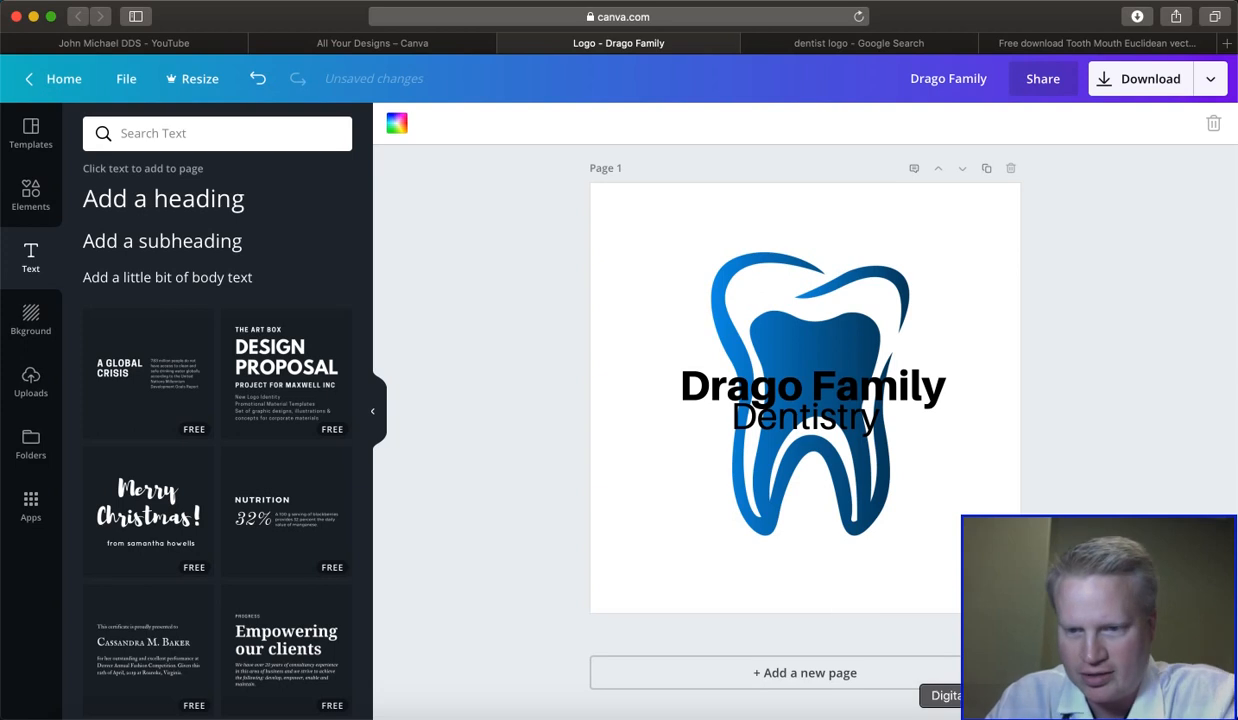
- Switch to Digital Color Meter, sample the blue inside the tooth, and close the meter
{"action": "left_click", "coordinate": [1004, 717]}
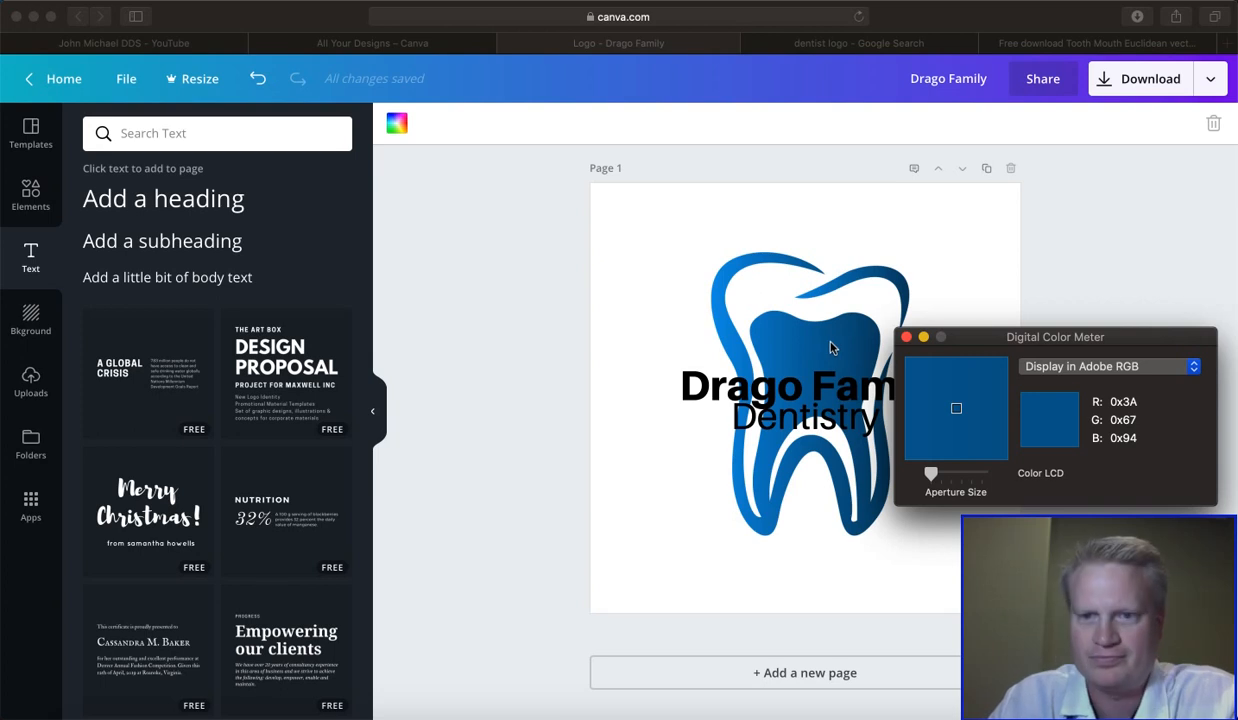
{"action": "left_click", "coordinate": [906, 337]}
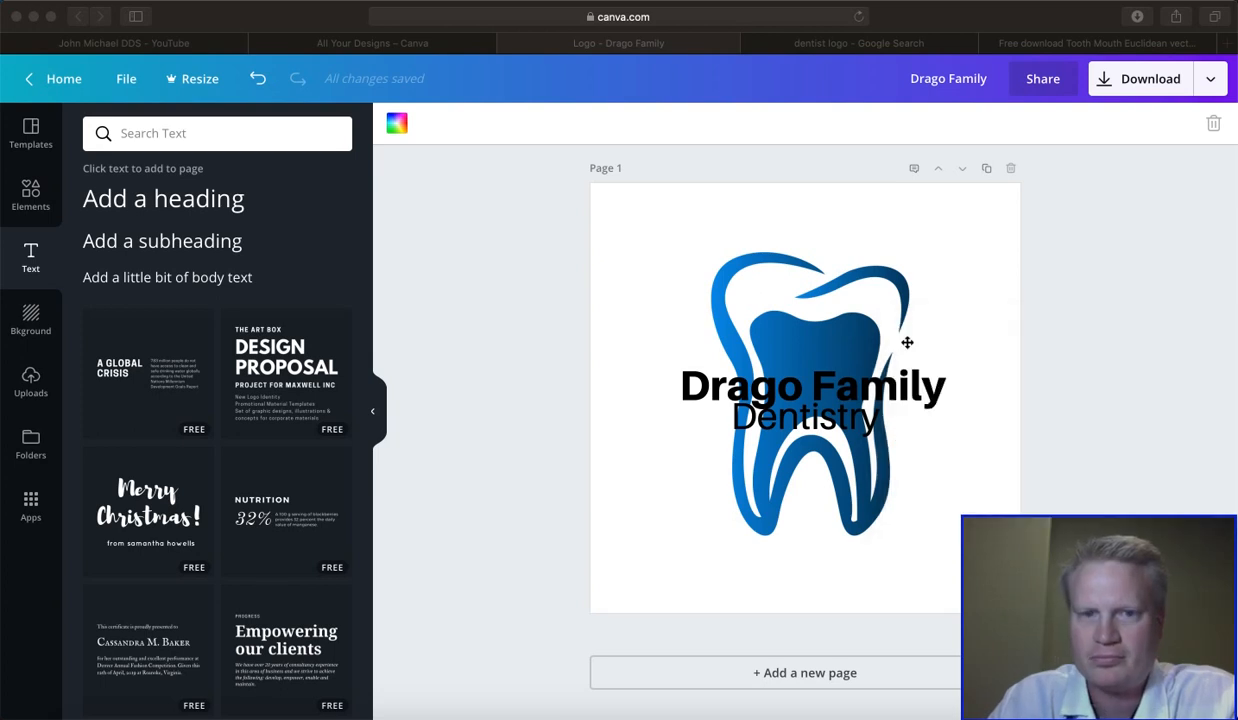
{"action": "left_click", "coordinate": [397, 124]}
{"action": "left_click", "coordinate": [416, 194]}
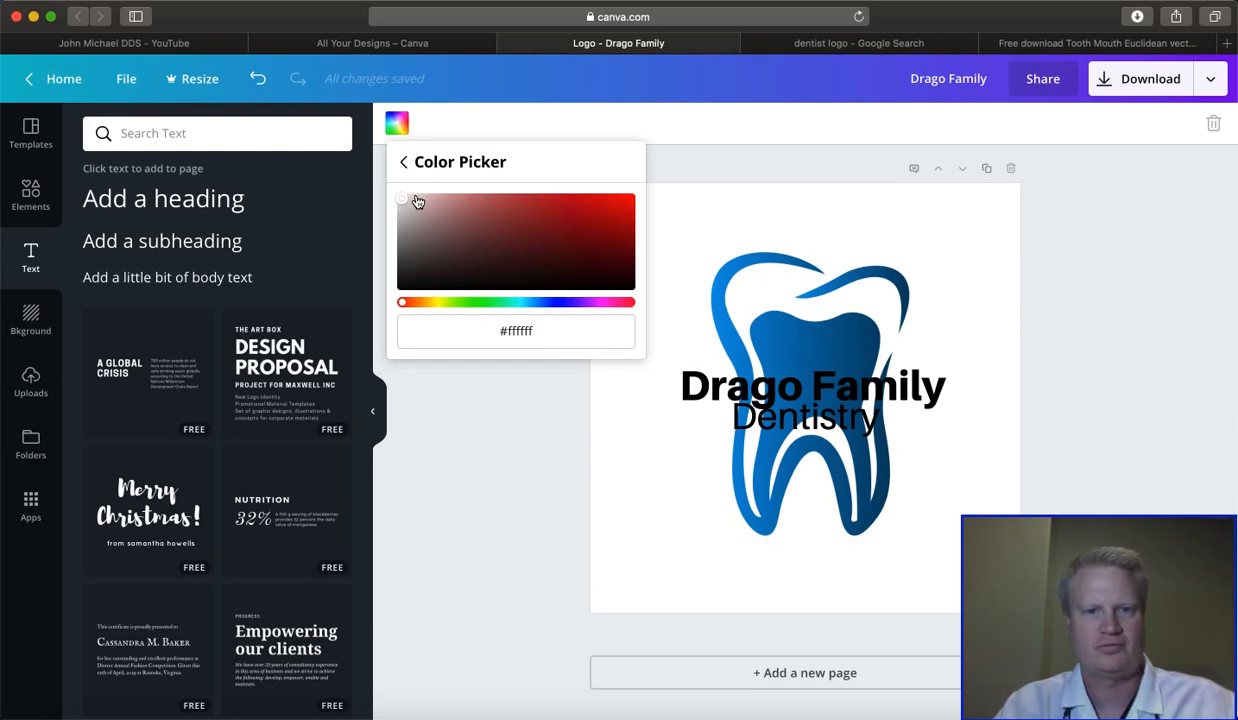
{"action": "left_click", "coordinate": [537, 331]}
{"action": "key", "text": "BackSpace"}
{"action": "key", "text": "BackSpace"}
{"action": "key", "text": "BackSpace"}
{"action": "key", "text": "BackSpace"}
{"action": "key", "text": "BackSpace"}
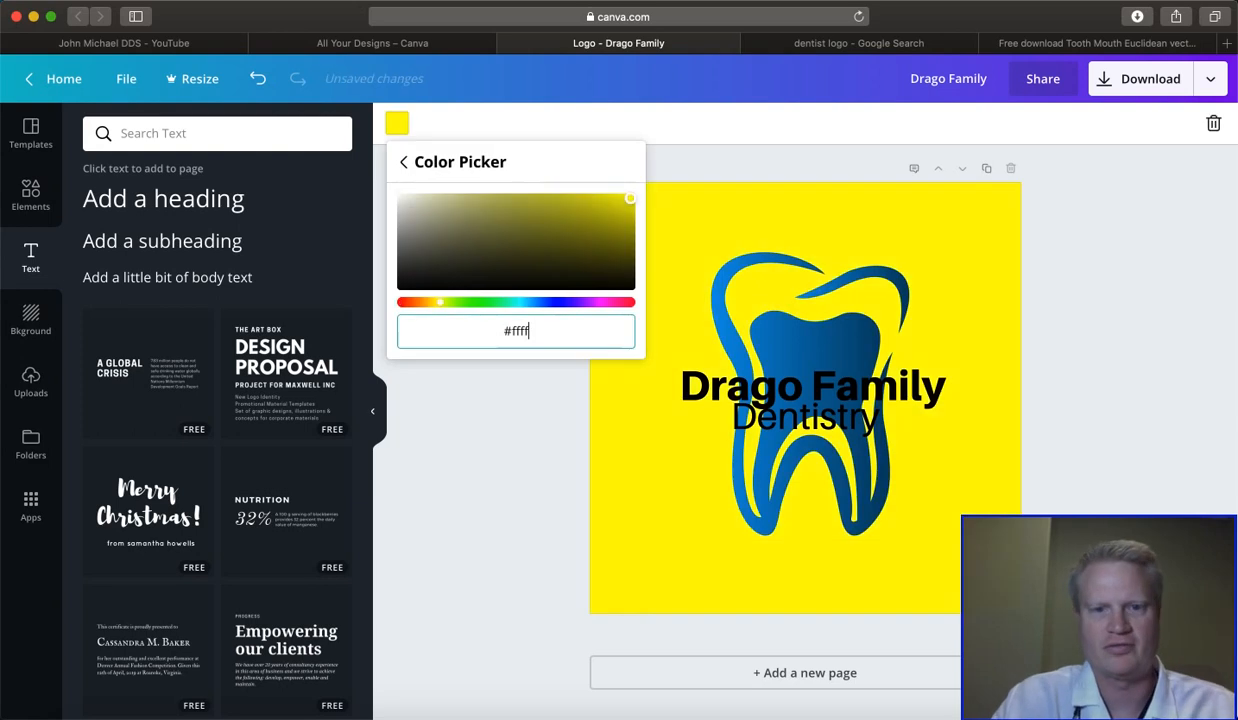
{"action": "key", "text": "BackSpace"}
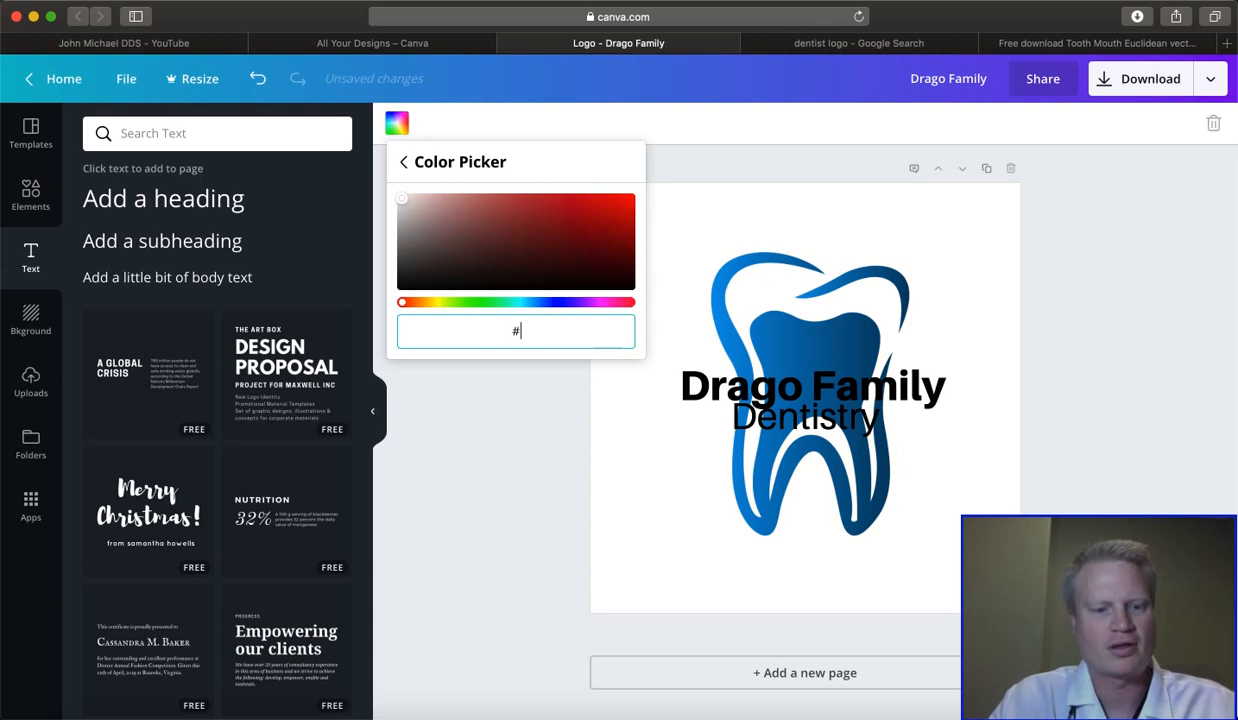
{"action": "left_click", "coordinate": [528, 453]}
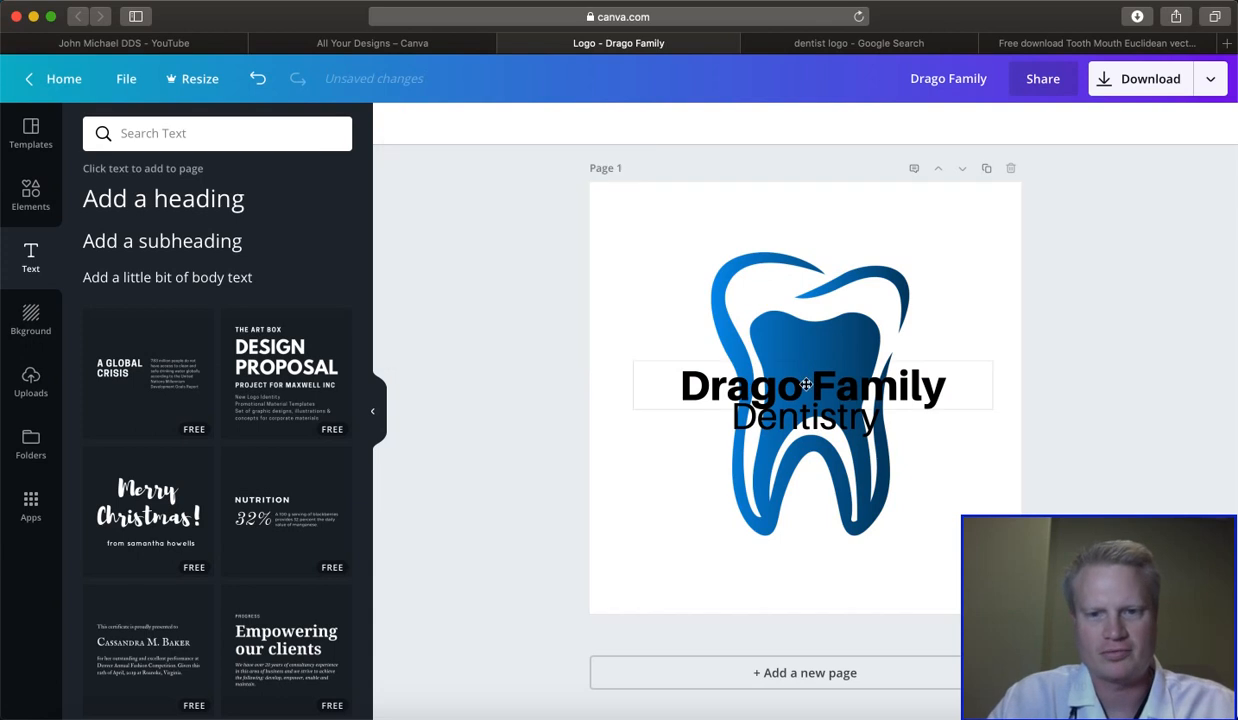
- Set the "Drago Family" text colour to the custom hex value #3a6794
{"action": "left_click", "coordinate": [789, 381]}
{"action": "left_click", "coordinate": [942, 386]}
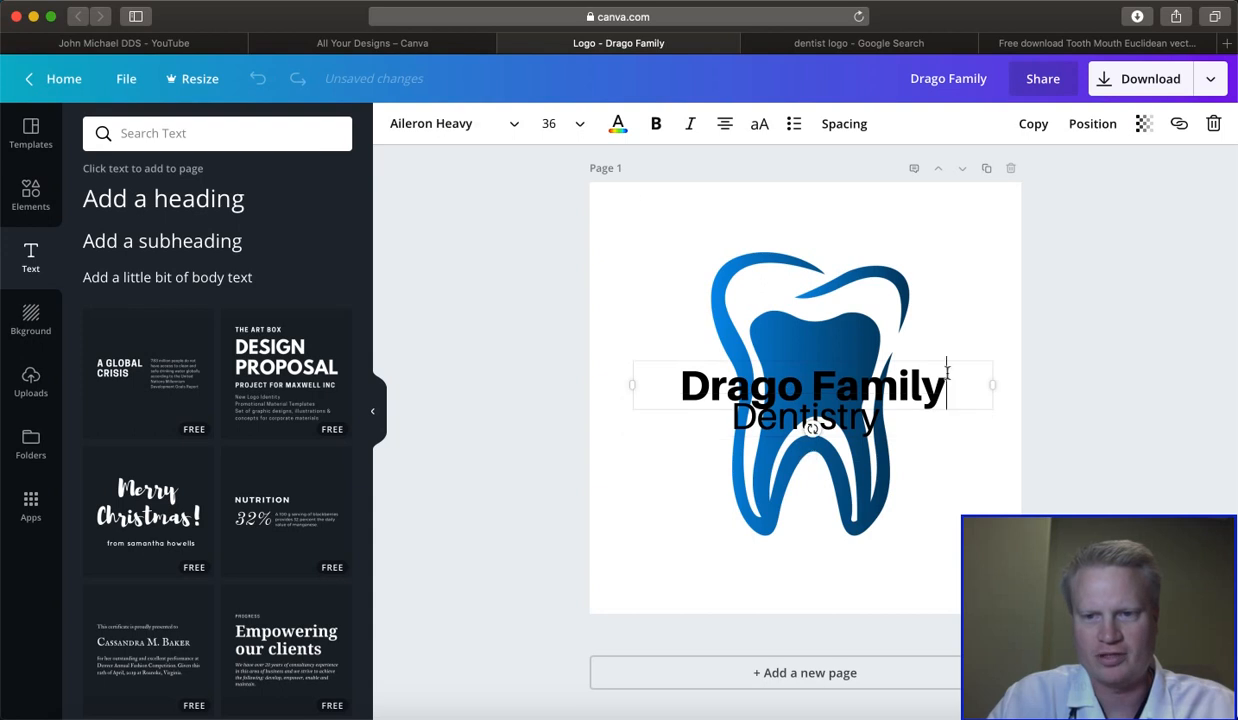
{"action": "left_click", "coordinate": [619, 125]}
{"action": "right_click", "coordinate": [622, 125]}
{"action": "right_click", "coordinate": [525, 205]}
{"action": "left_click", "coordinate": [618, 126]}
{"action": "left_click", "coordinate": [618, 126]}
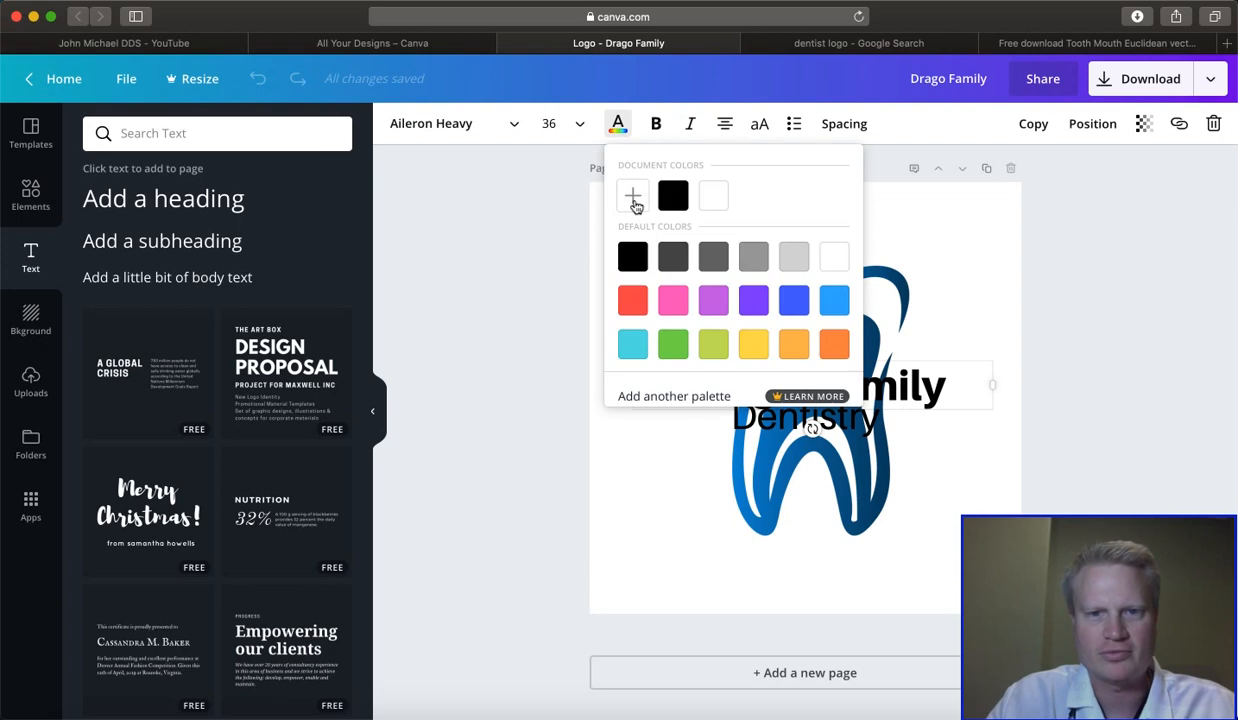
{"action": "left_click", "coordinate": [630, 189]}
{"action": "key", "text": "BackSpace"}
{"action": "key", "text": "BackSpace"}
{"action": "key", "text": "BackSpace"}
{"action": "key", "text": "BackSpace"}
{"action": "key", "text": "BackSpace"}
{"action": "key", "text": "BackSpace"}
{"action": "type", "text": "3a6794"}
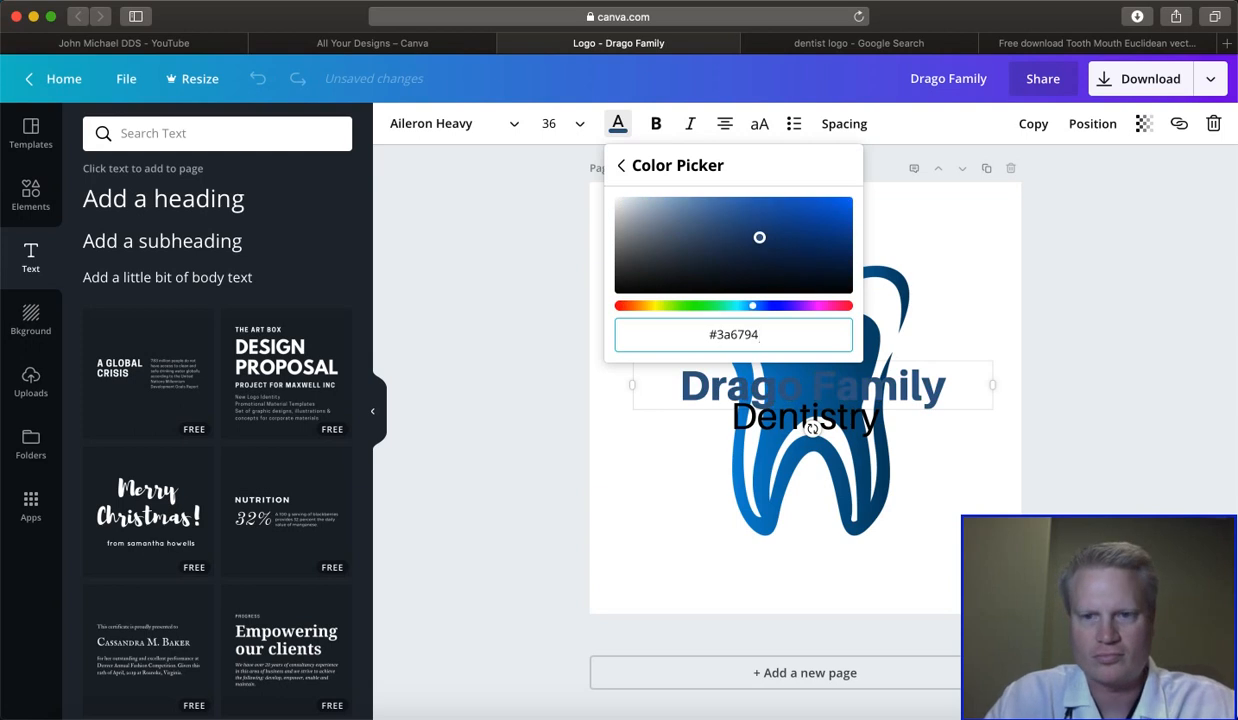
{"action": "key", "text": "Return"}
- Change the "Dentistry" text colour to the third default swatch, a dark grey
{"action": "left_click", "coordinate": [813, 405]}
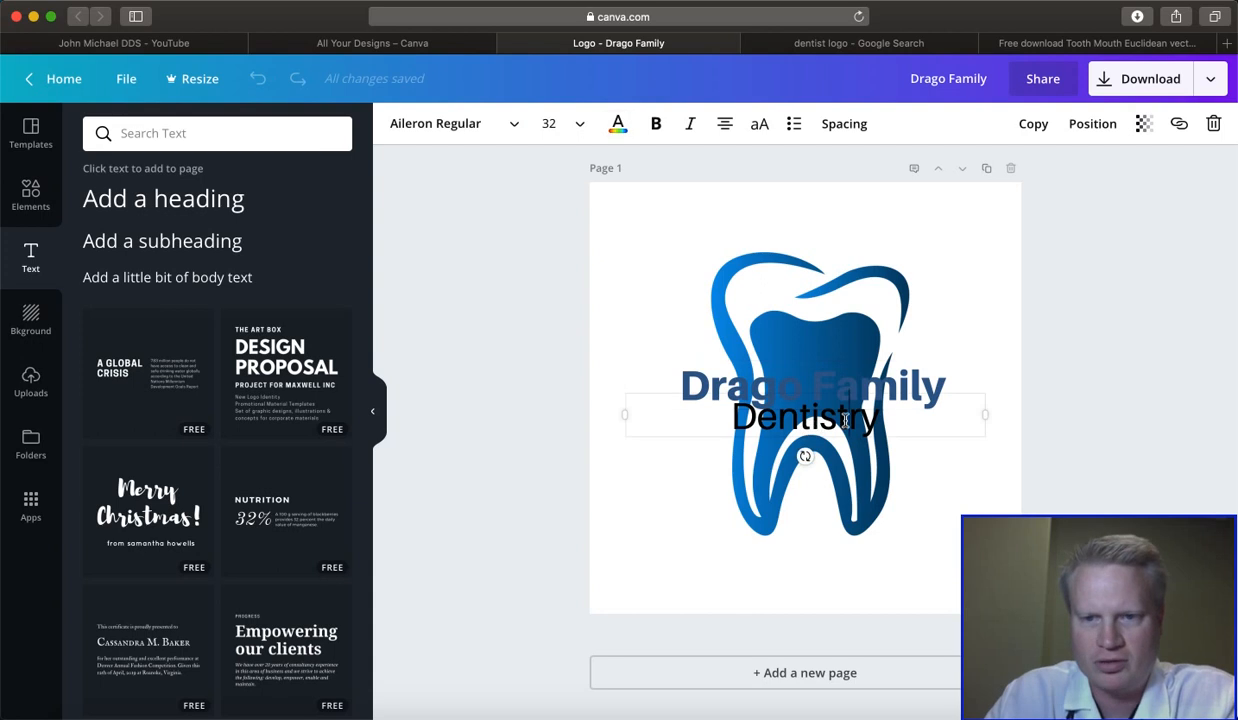
{"action": "left_click", "coordinate": [617, 127]}
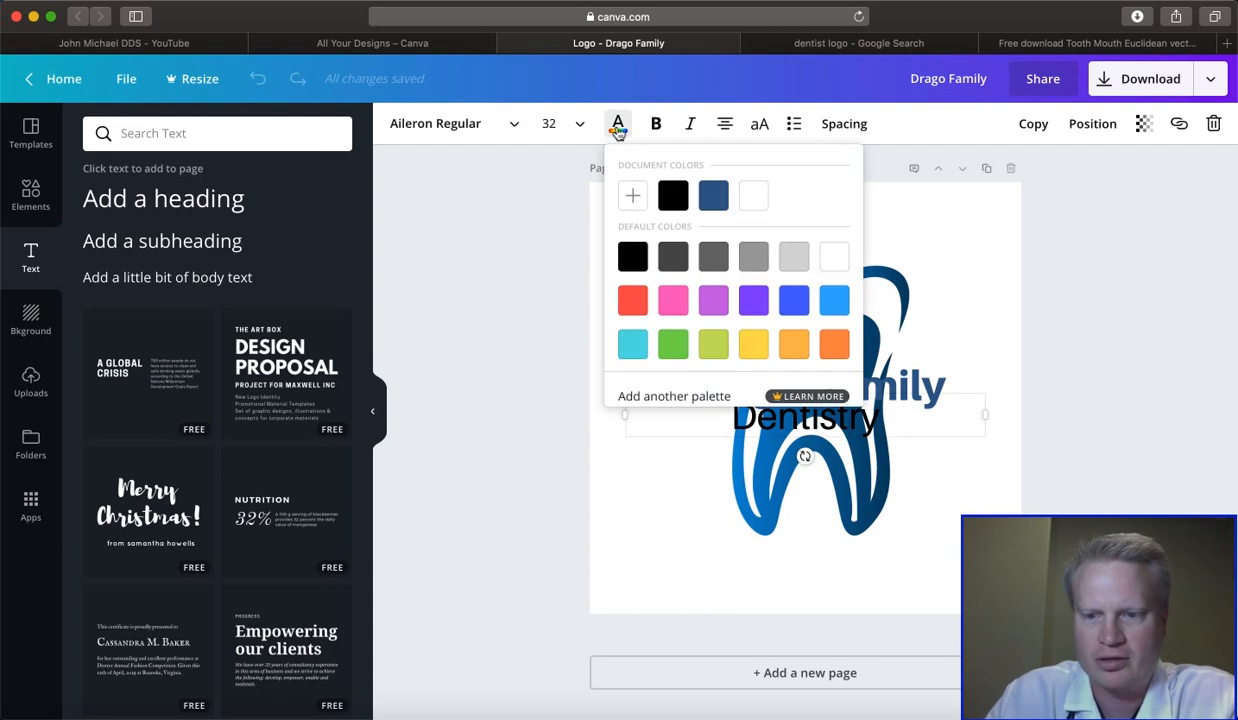
{"action": "left_click", "coordinate": [713, 256]}
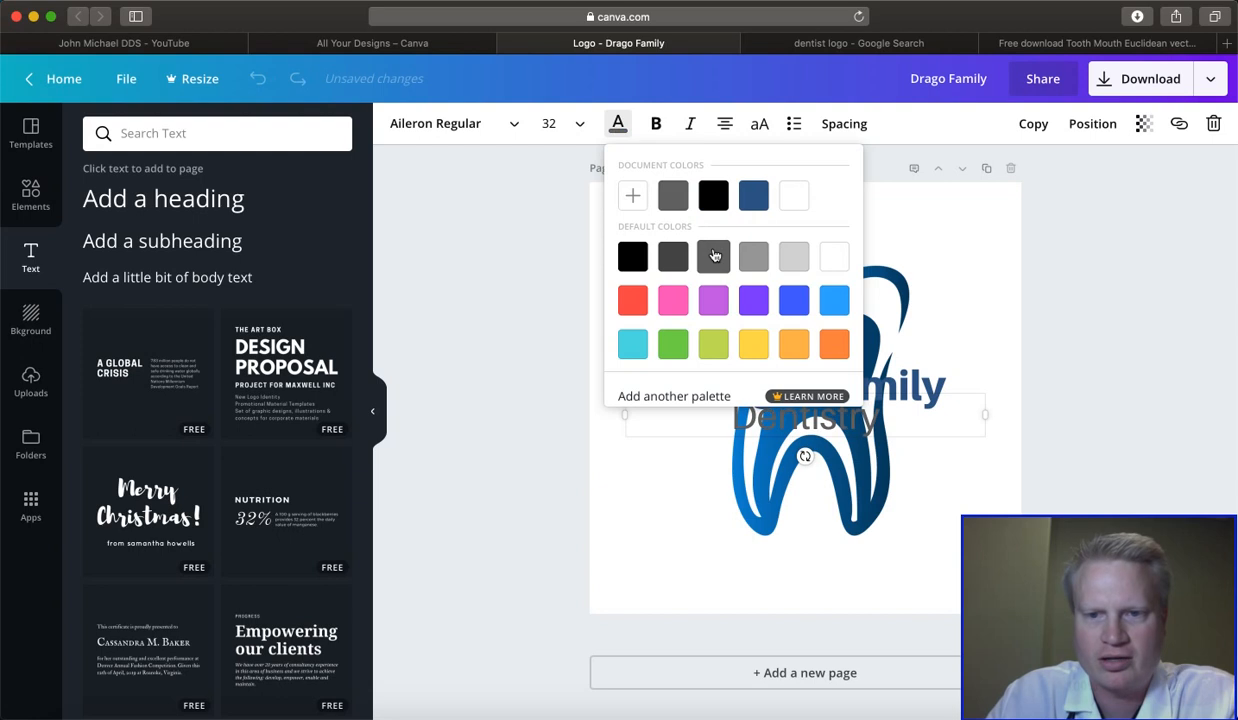
{"action": "left_click", "coordinate": [655, 494]}
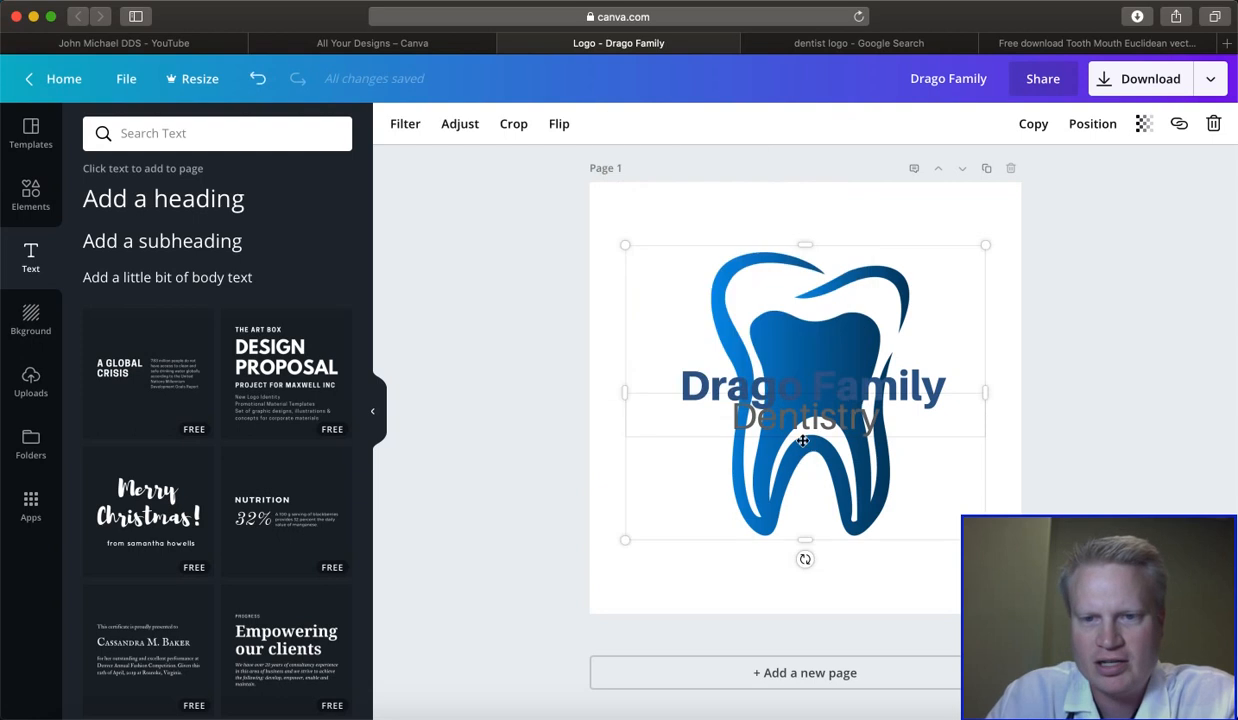
- Add a solid square from the full collection of shapes onto the logo page
{"action": "left_click", "coordinate": [817, 384]}
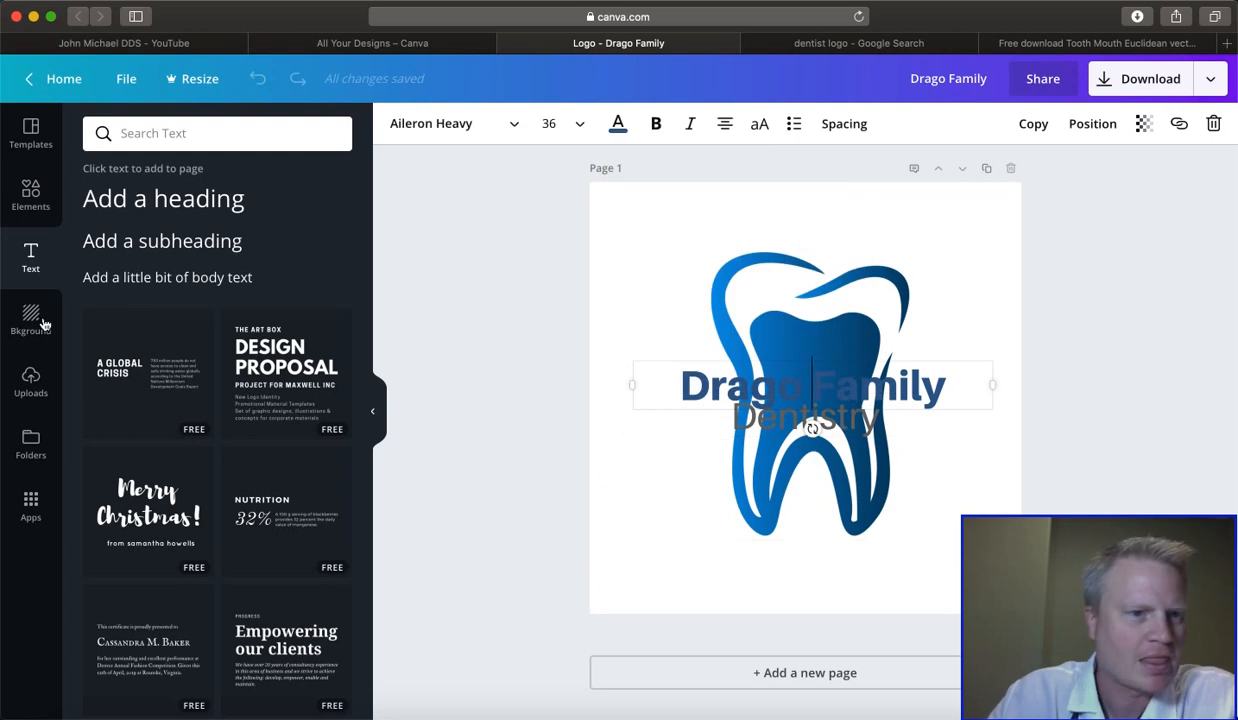
{"action": "left_click", "coordinate": [31, 205]}
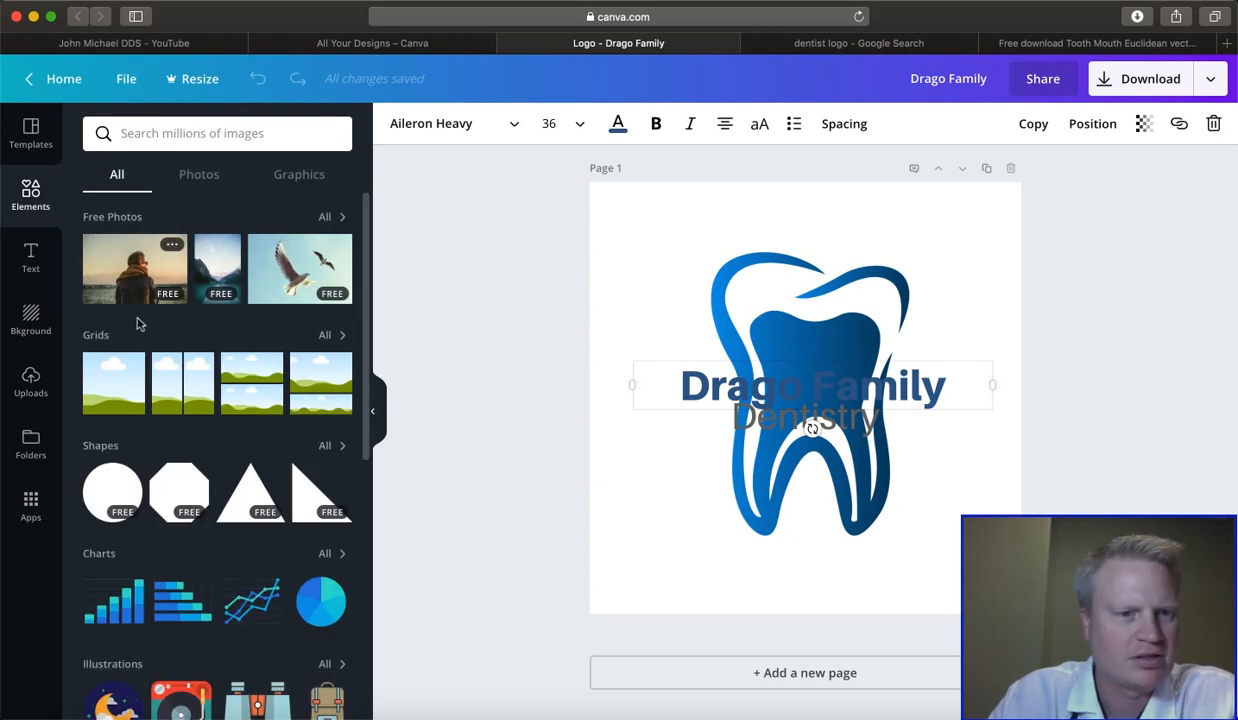
{"action": "left_click", "coordinate": [331, 446]}
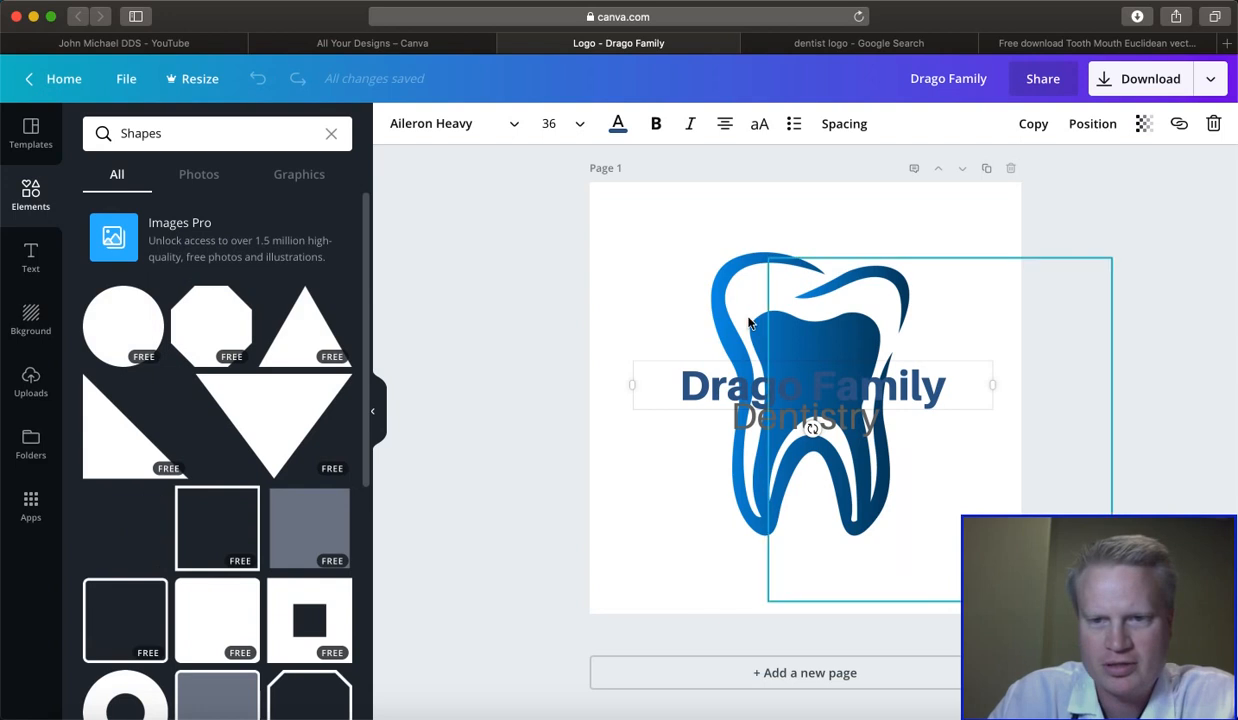
{"action": "key", "text": "r"}
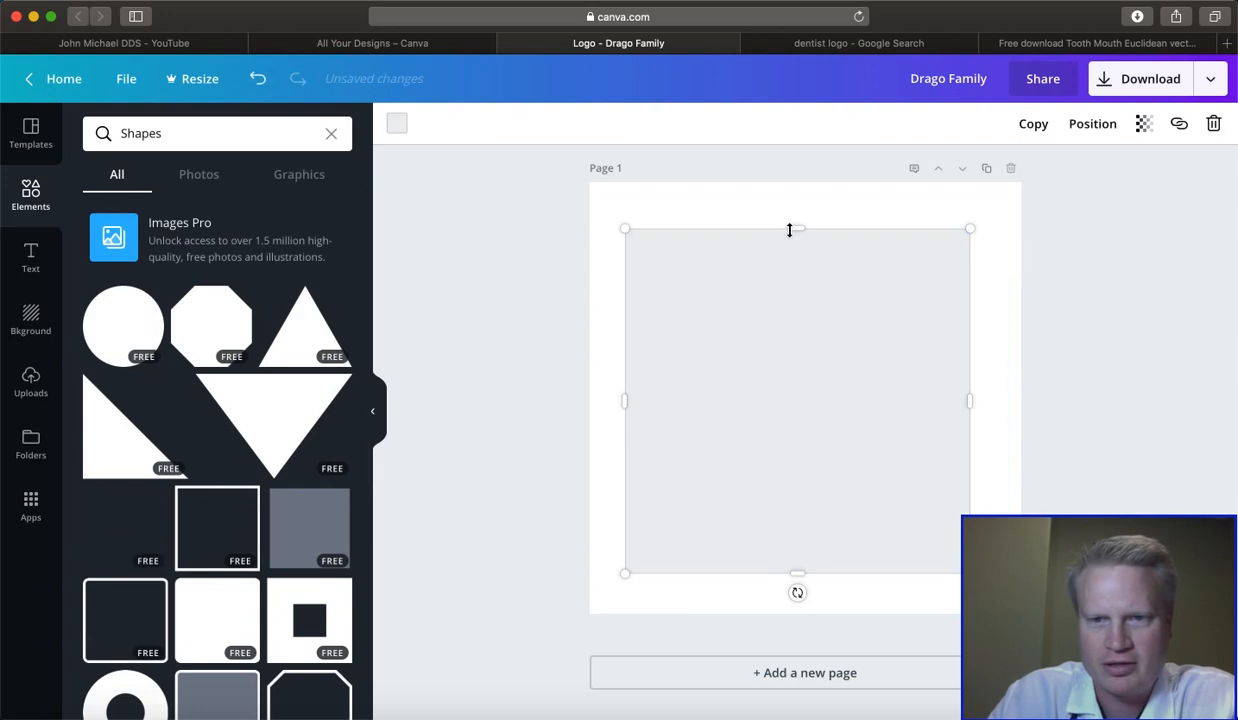
- Flatten the square into a horizontal band covering both text lines across the tooth and fill it white
{"action": "left_click_drag", "start_coordinate": [800, 265], "coordinate": [800, 397]}
{"action": "left_click_drag", "start_coordinate": [806, 459], "coordinate": [804, 434]}
{"action": "left_click_drag", "start_coordinate": [708, 384], "coordinate": [724, 381]}
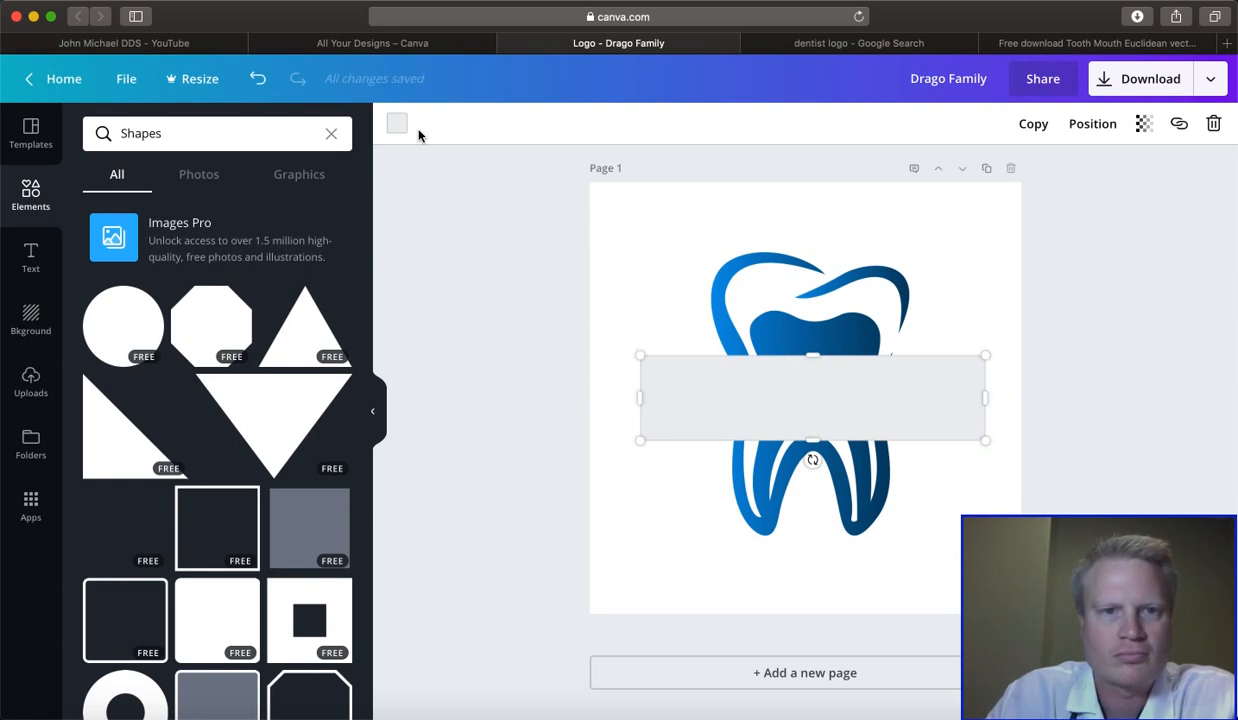
{"action": "left_click", "coordinate": [396, 124]}
{"action": "left_click", "coordinate": [575, 192]}
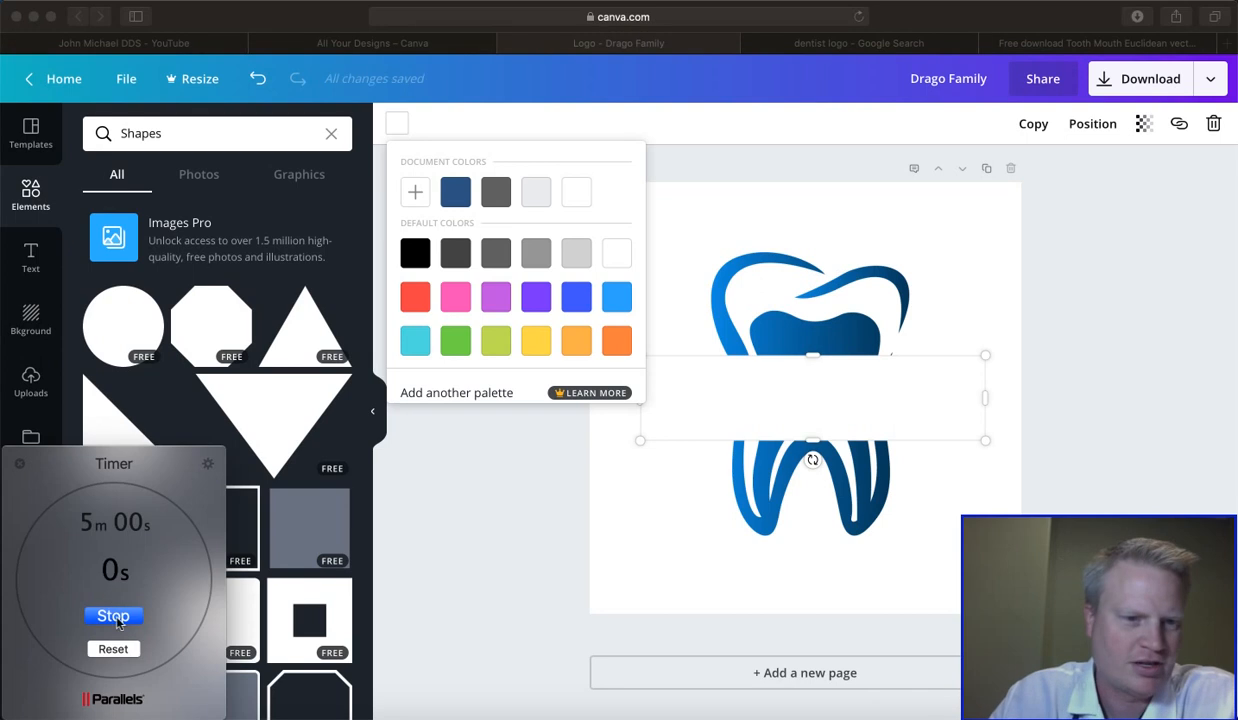
- Switch to the Parallels Timer, stop the expired countdown, start a 2-minute one, and close the timer window
{"action": "left_click", "coordinate": [110, 616]}
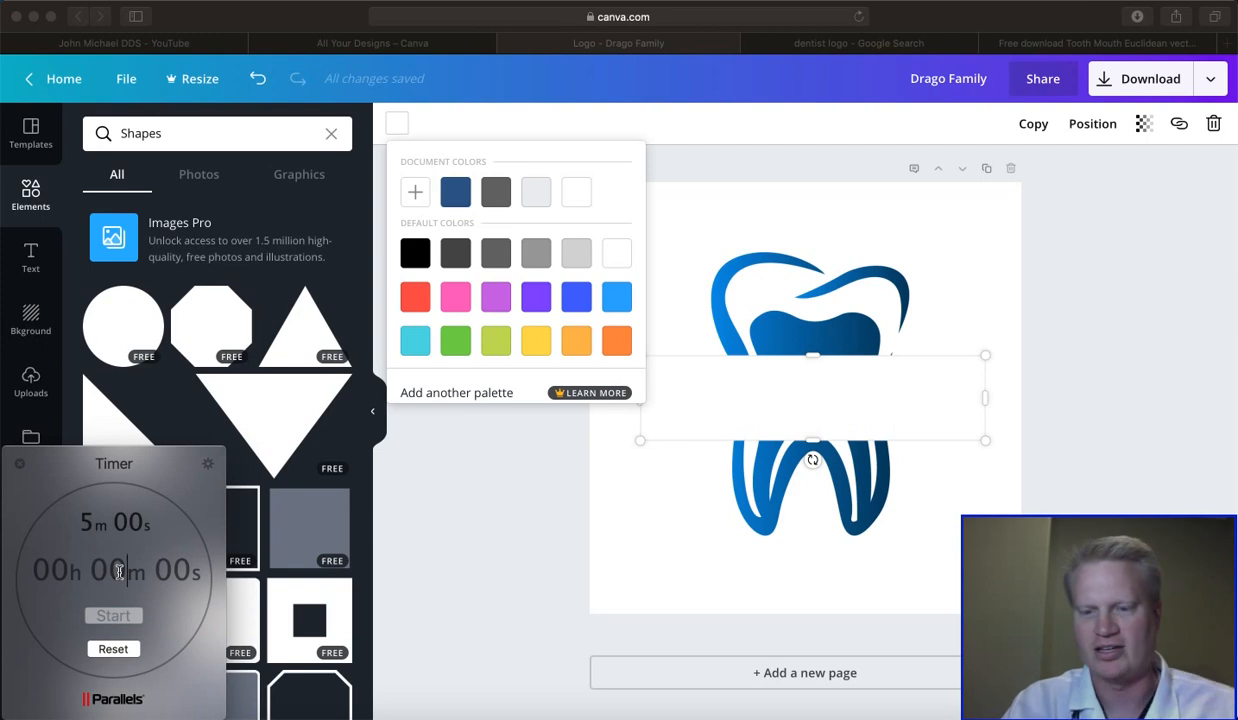
{"action": "left_click", "coordinate": [119, 572]}
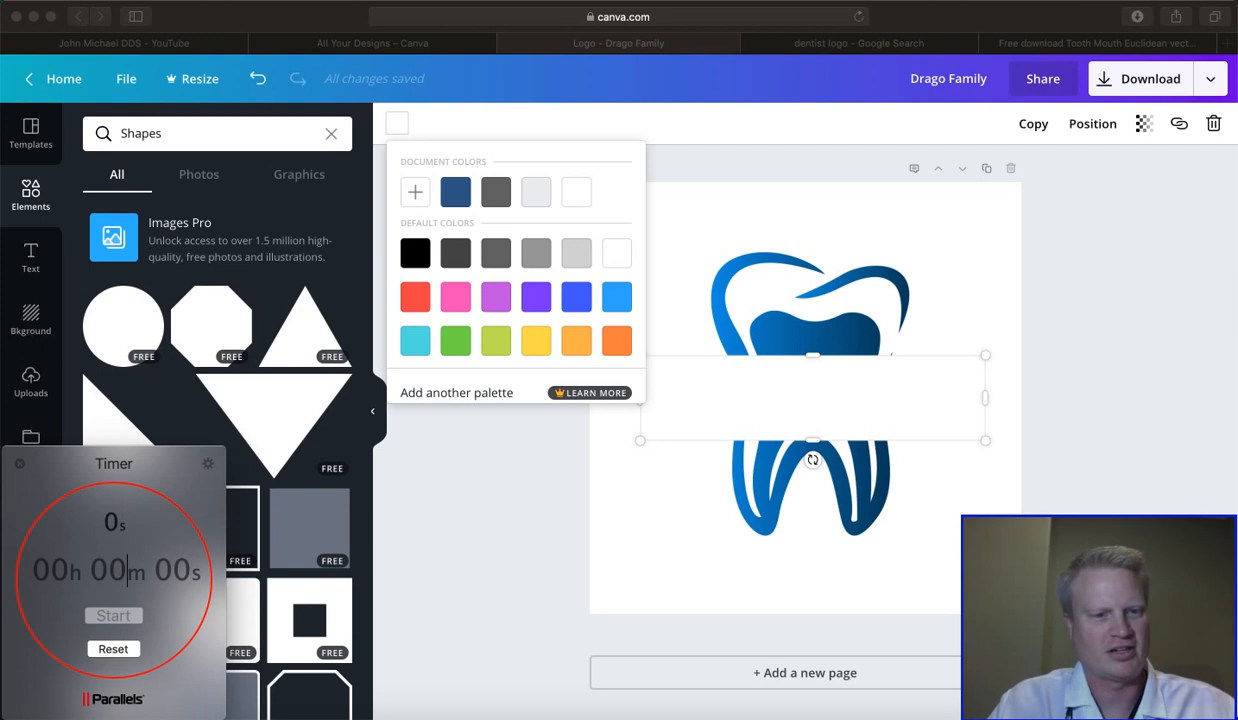
{"action": "type", "text": "2"}
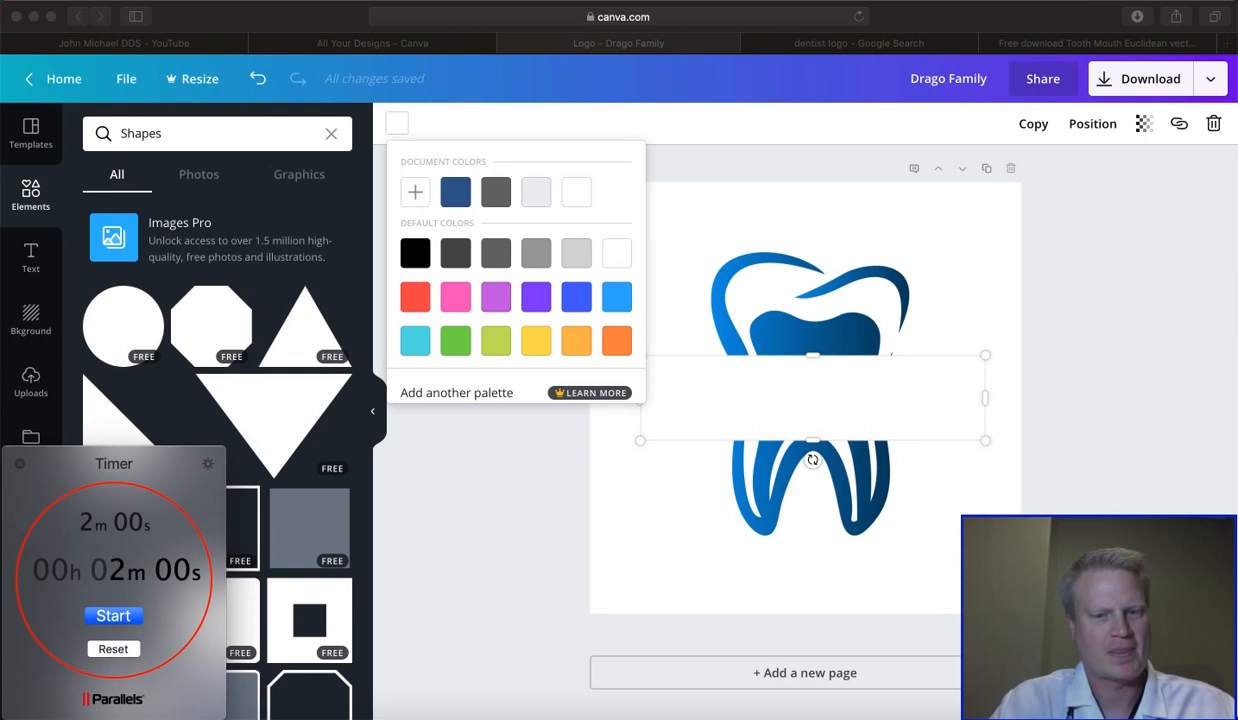
{"action": "left_click", "coordinate": [120, 617]}
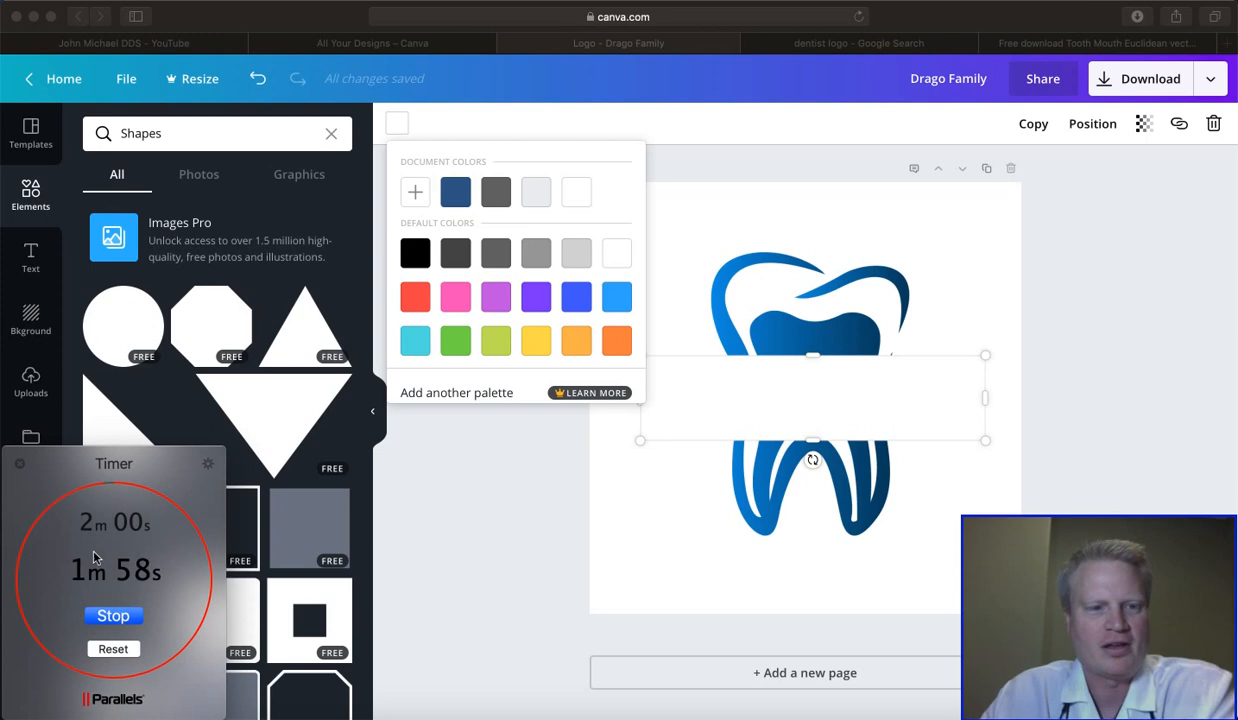
{"action": "left_click", "coordinate": [20, 466]}
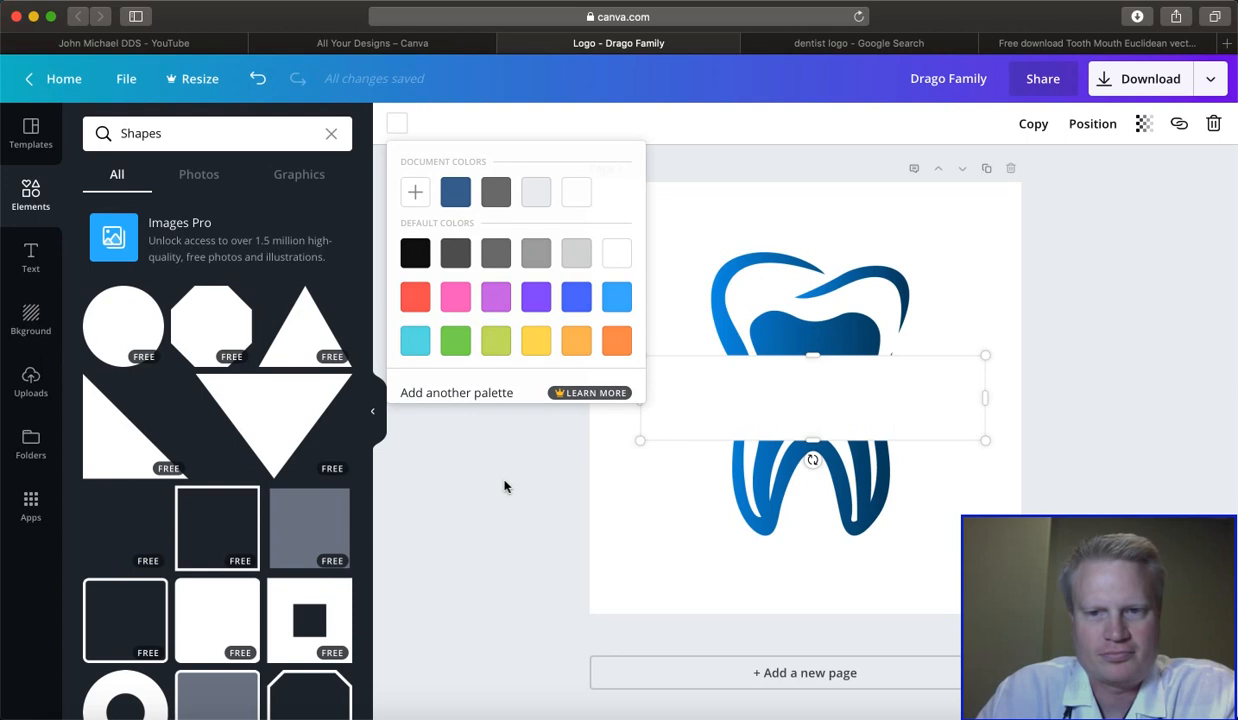
- Send the white band backward until it sits behind "Dentistry" and "Drago Family" but in front of the tooth
{"action": "left_click", "coordinate": [505, 486]}
{"action": "left_click", "coordinate": [842, 412]}
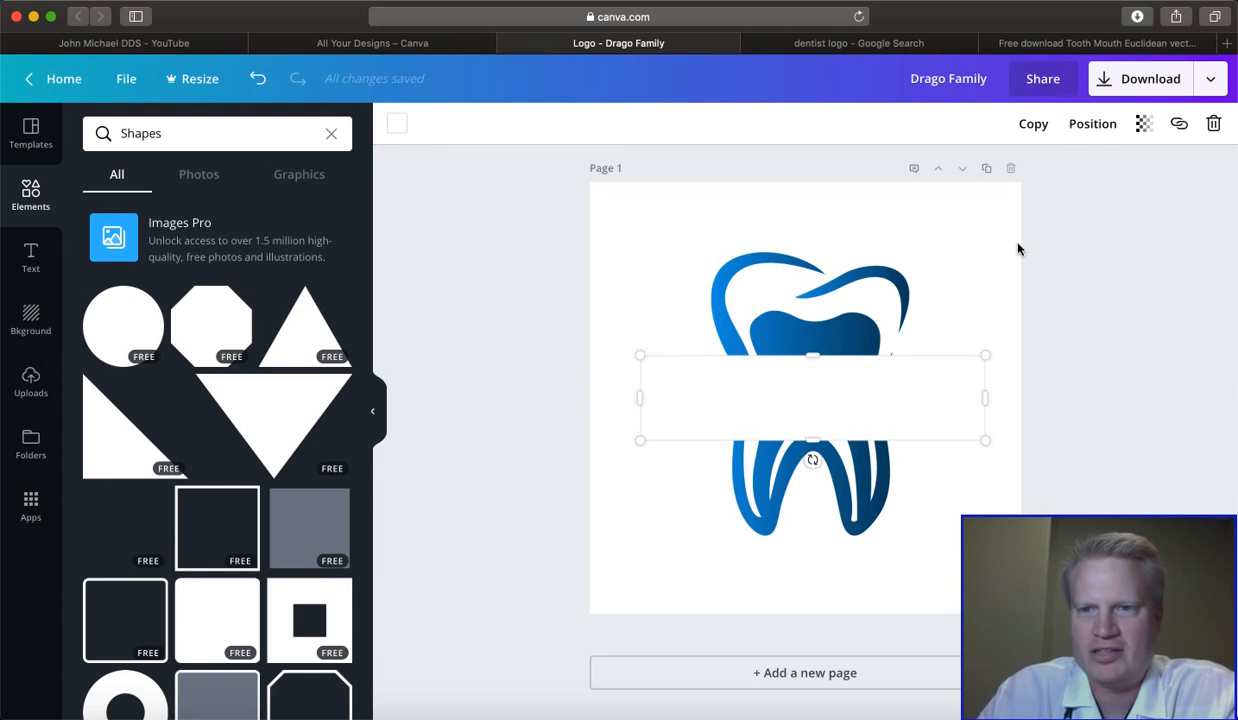
{"action": "left_click", "coordinate": [1090, 124]}
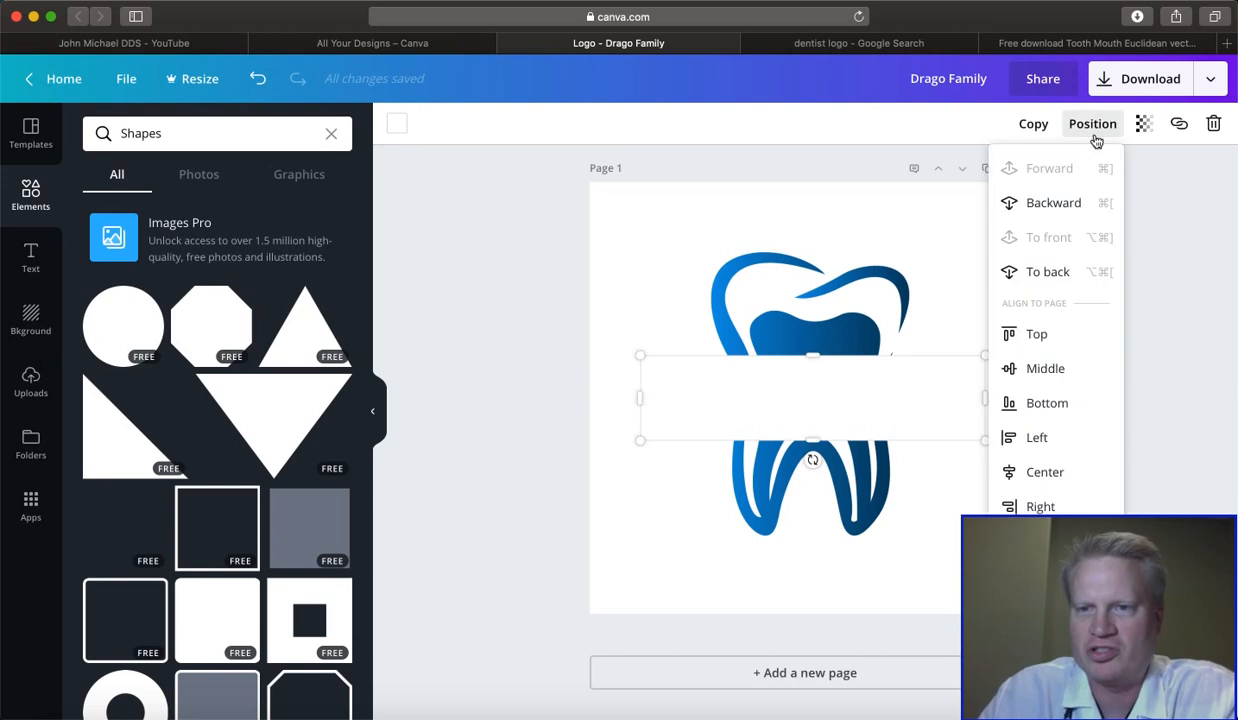
{"action": "left_click", "coordinate": [1047, 203]}
{"action": "left_click", "coordinate": [1015, 168]}
{"action": "left_click", "coordinate": [1047, 203]}
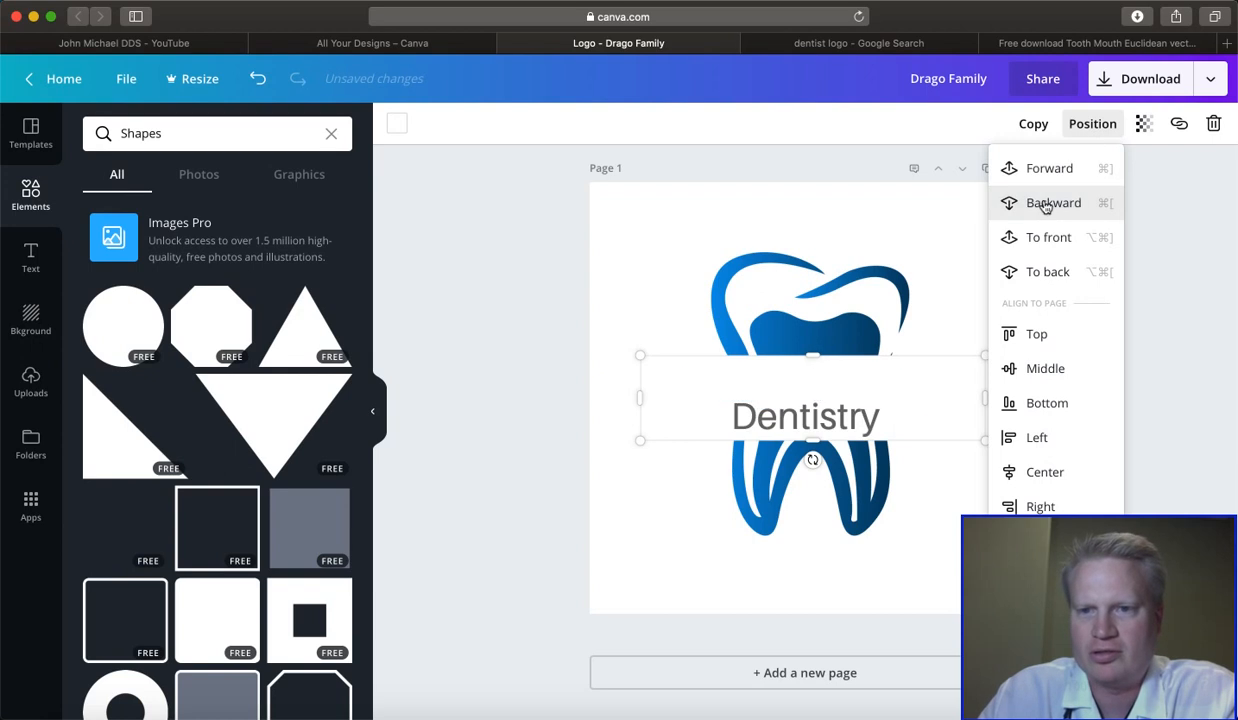
{"action": "left_click", "coordinate": [1047, 203]}
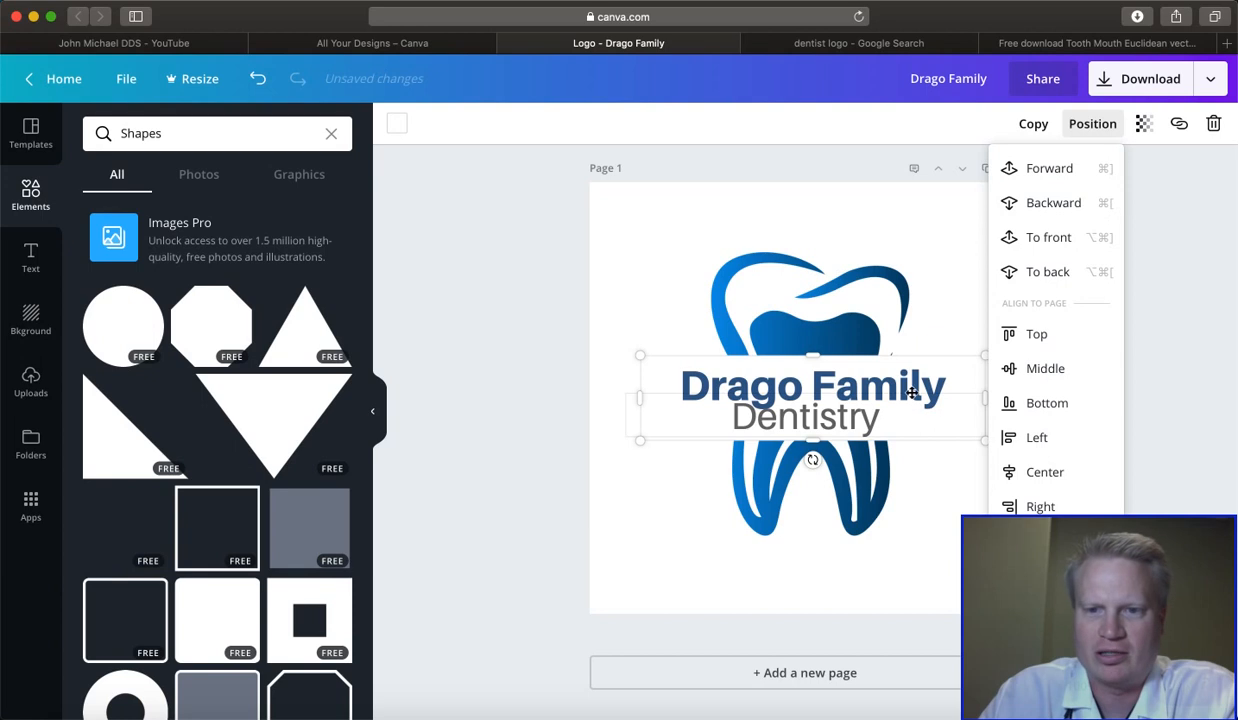
- Narrow the "Drago Family" text box from both sides to fit closely around its text
{"action": "left_click", "coordinate": [735, 388]}
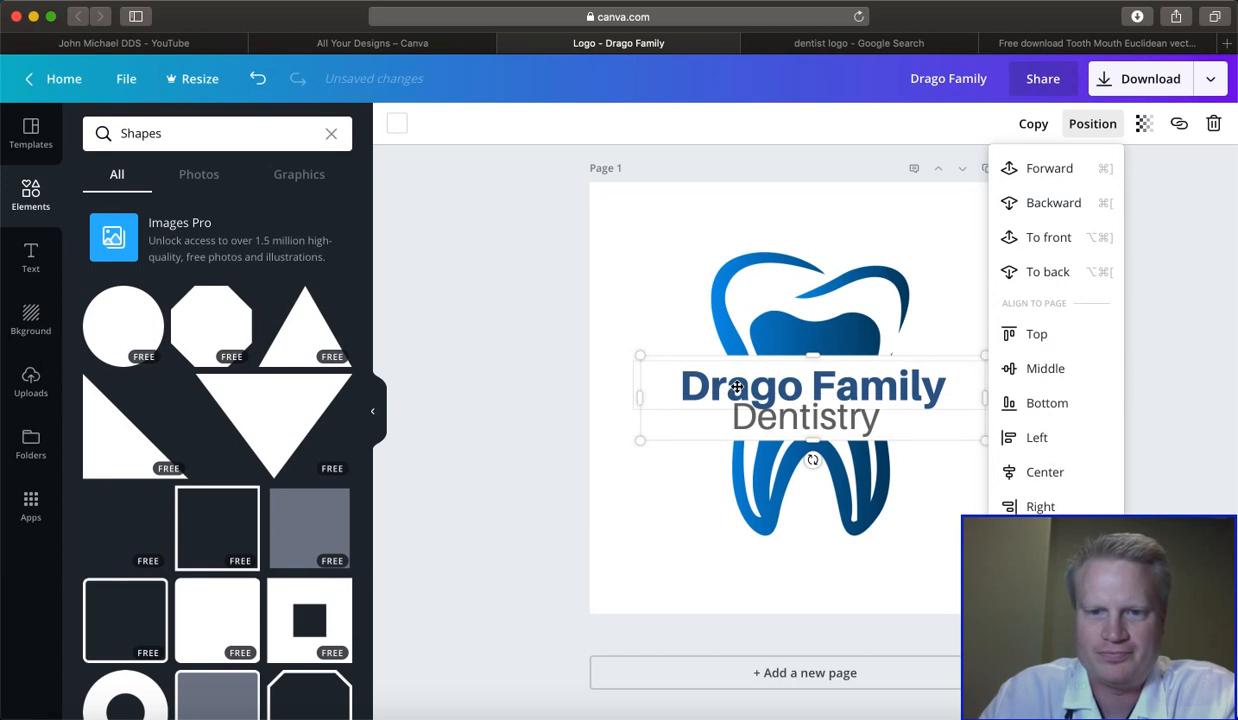
{"action": "left_click", "coordinate": [735, 388]}
{"action": "left_click_drag", "start_coordinate": [633, 385], "coordinate": [680, 385]}
{"action": "left_click_drag", "start_coordinate": [978, 385], "coordinate": [956, 385]}
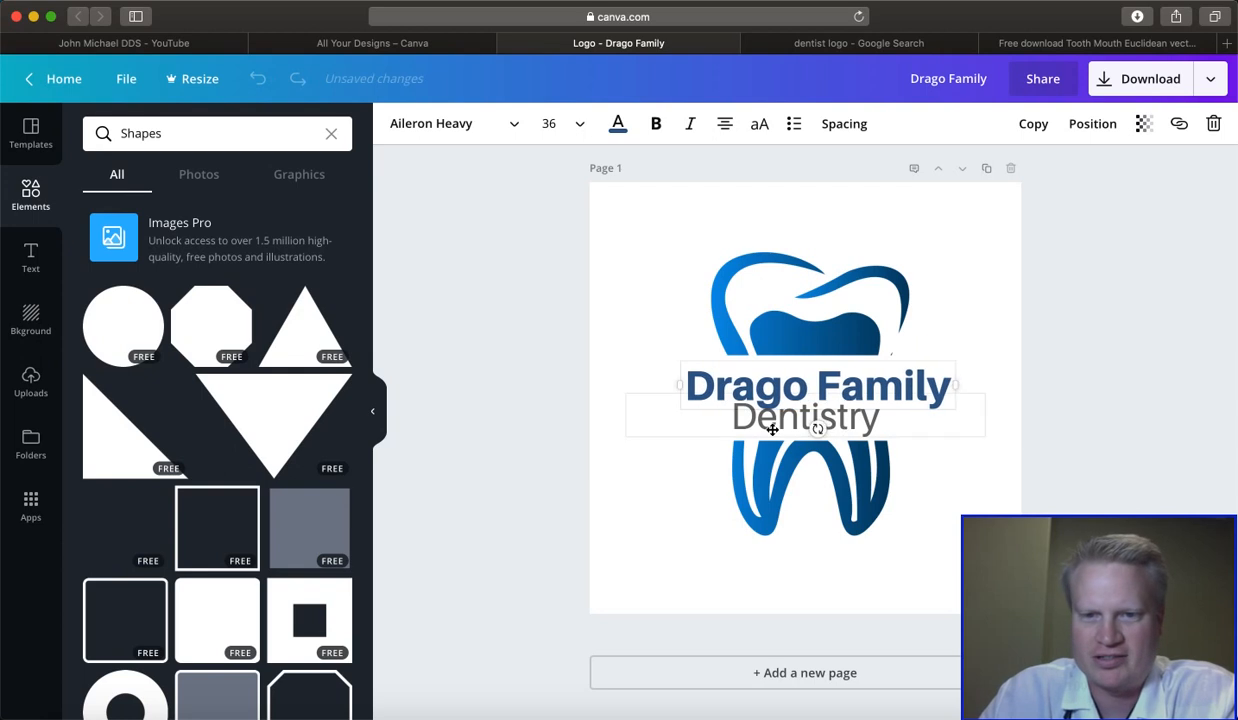
- Narrow the "Dentistry" text box from both sides and nudge the white band slightly upward
{"action": "double_click", "coordinate": [692, 426]}
{"action": "left_click_drag", "start_coordinate": [646, 416], "coordinate": [672, 415]}
{"action": "left_click_drag", "start_coordinate": [984, 413], "coordinate": [919, 416]}
{"action": "left_click", "coordinate": [968, 414]}
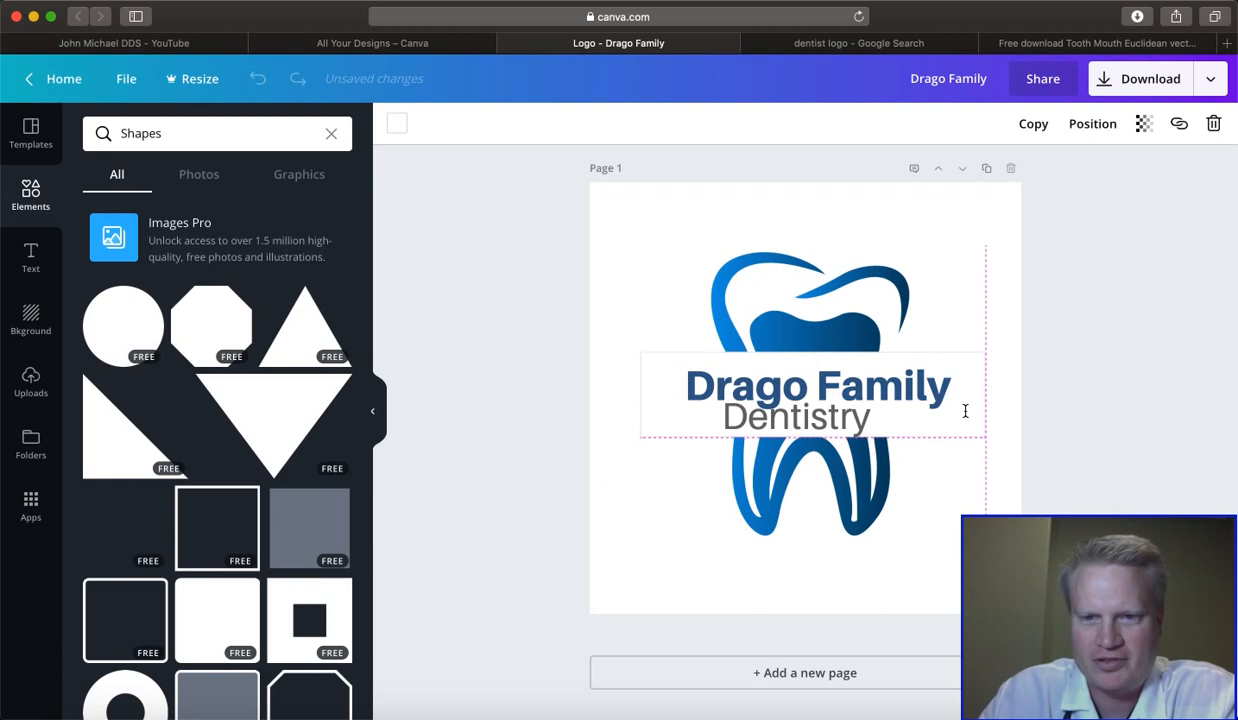
- Move "Drago Family" slightly upward within the white band to separate it from "Dentistry"
{"action": "left_click", "coordinate": [877, 388]}
{"action": "left_click_drag", "start_coordinate": [878, 380], "coordinate": [860, 357]}
{"action": "left_click", "coordinate": [859, 365]}
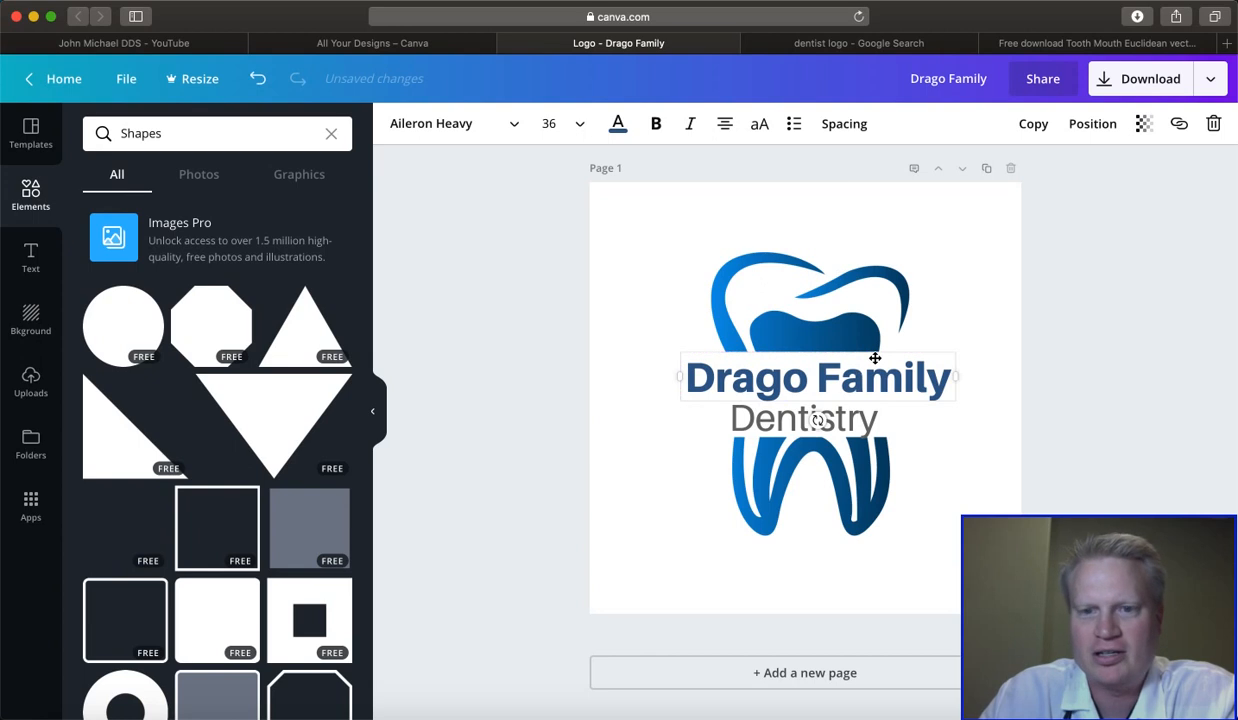
- Set the letter spacing of the "Drago Family" text to 8
{"action": "left_click", "coordinate": [844, 124]}
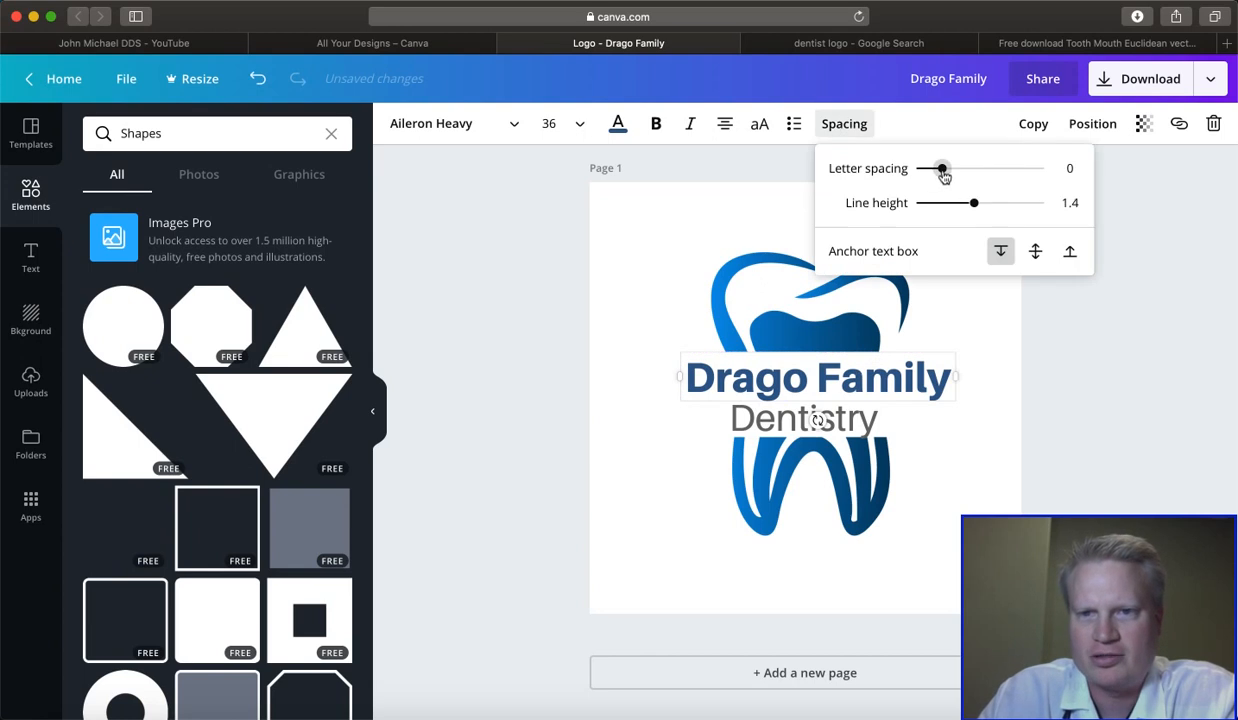
{"action": "left_click_drag", "start_coordinate": [941, 169], "coordinate": [943, 169]}
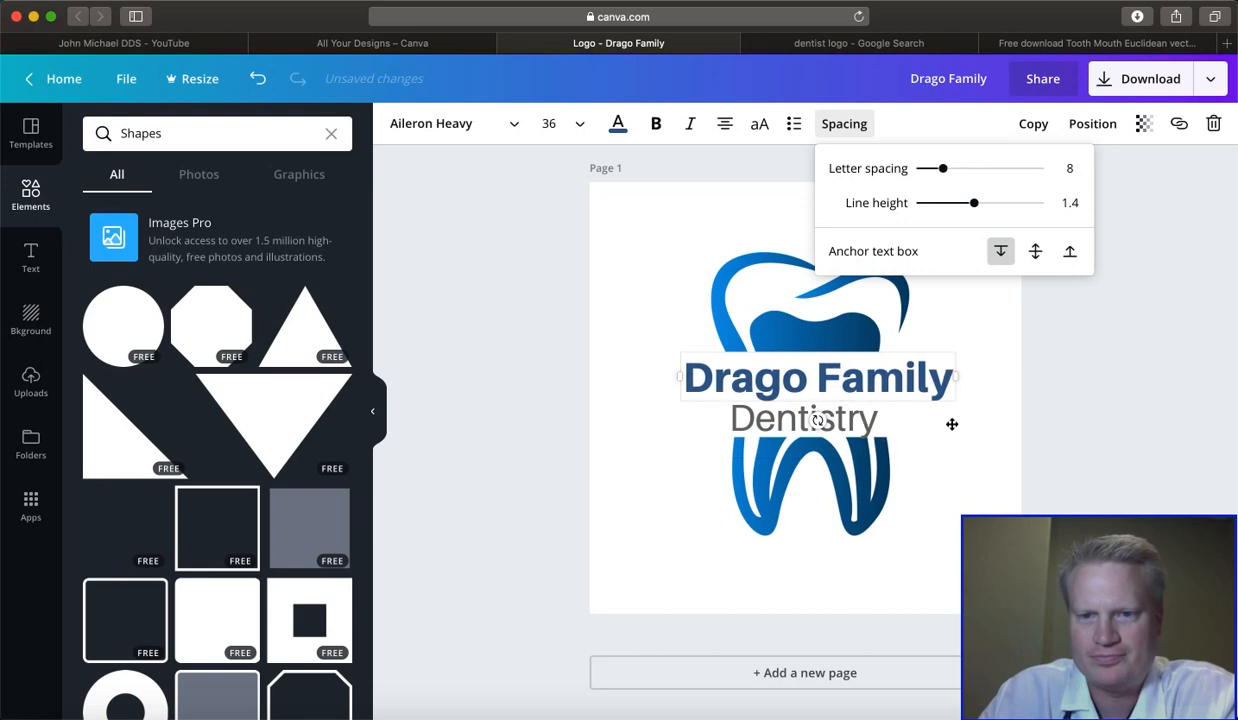
{"action": "left_click", "coordinate": [905, 419]}
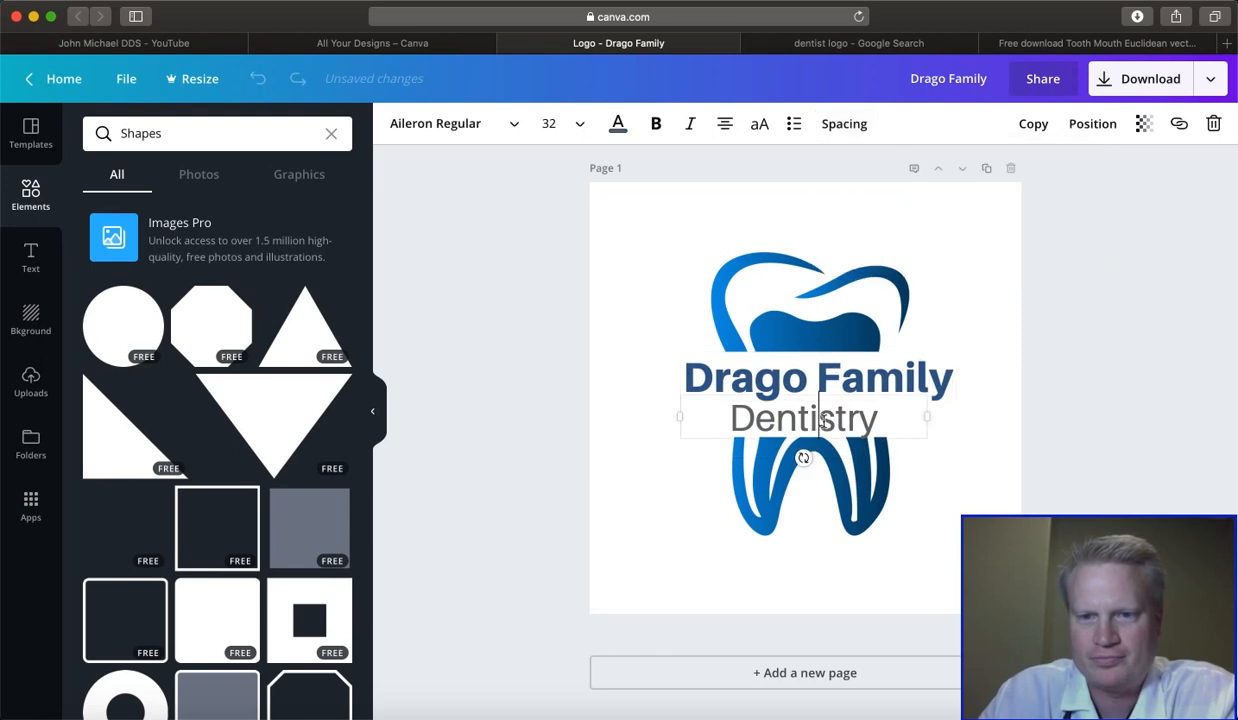
- Set the letter spacing of "Dentistry" to 197 and compare it with the Dracut Family Dentistry reference logo
{"action": "left_click", "coordinate": [840, 128]}
{"action": "left_click_drag", "start_coordinate": [941, 172], "coordinate": [966, 170]}
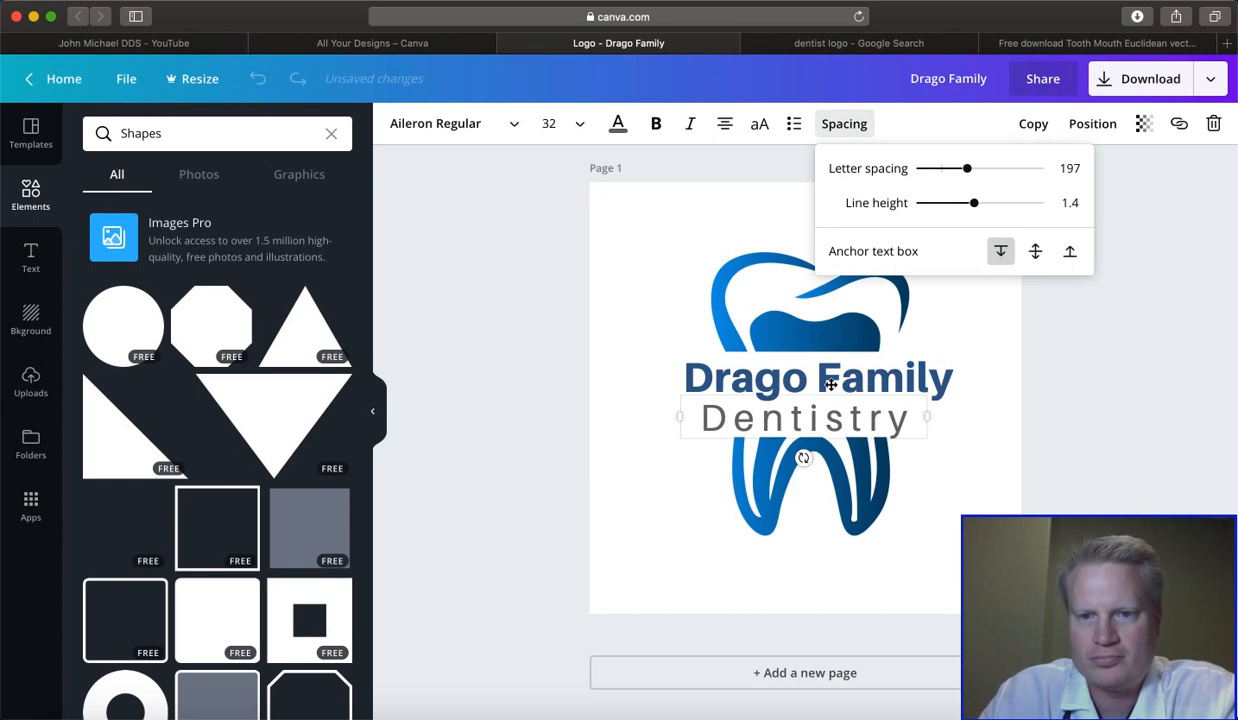
{"action": "left_click", "coordinate": [1037, 383]}
{"action": "left_click", "coordinate": [858, 43]}
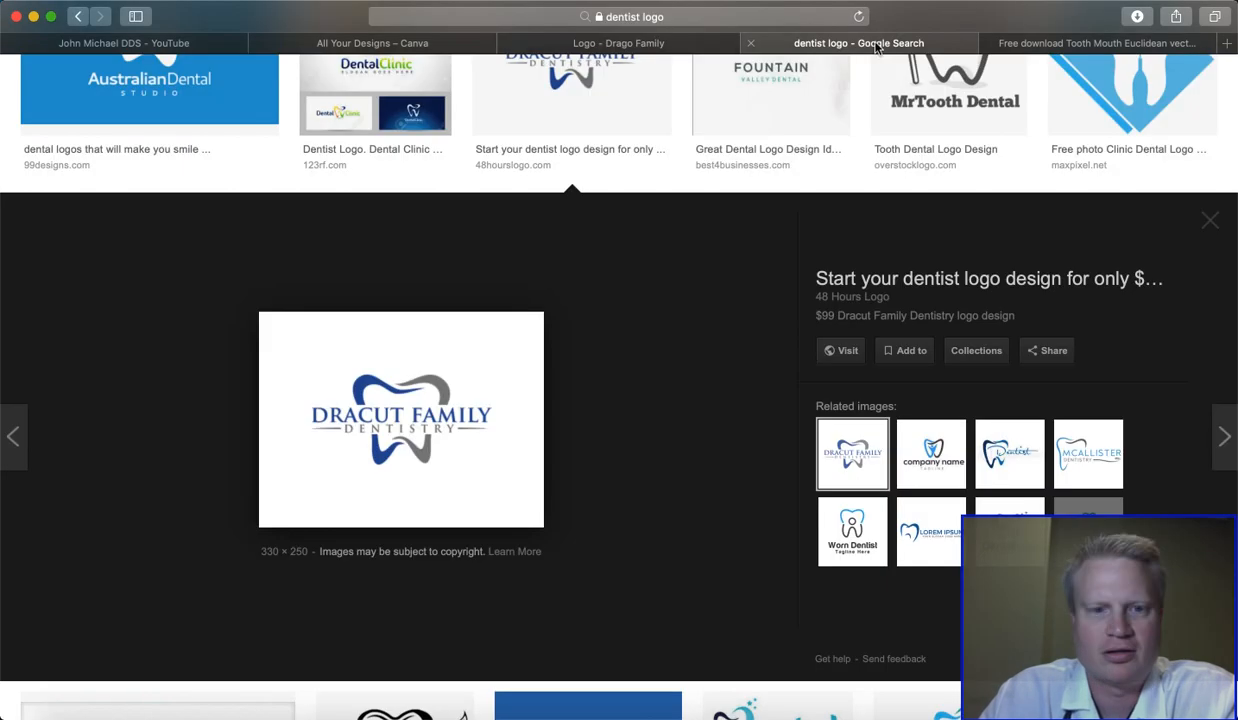
{"action": "left_click", "coordinate": [686, 44]}
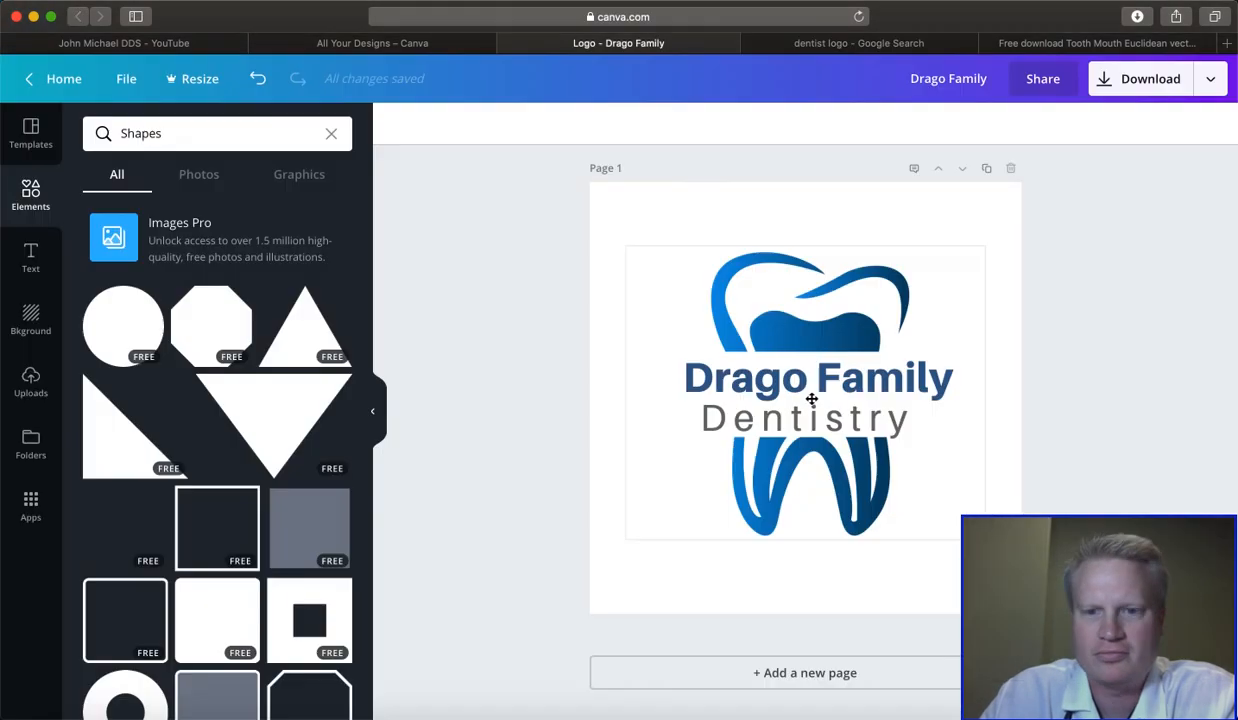
- Nudge "Dentistry" right and upward to sit closely beneath "Drago Family" and set its letter spacing to 106
{"action": "left_click_drag", "start_coordinate": [809, 413], "coordinate": [820, 412]}
{"action": "left_click", "coordinate": [843, 123]}
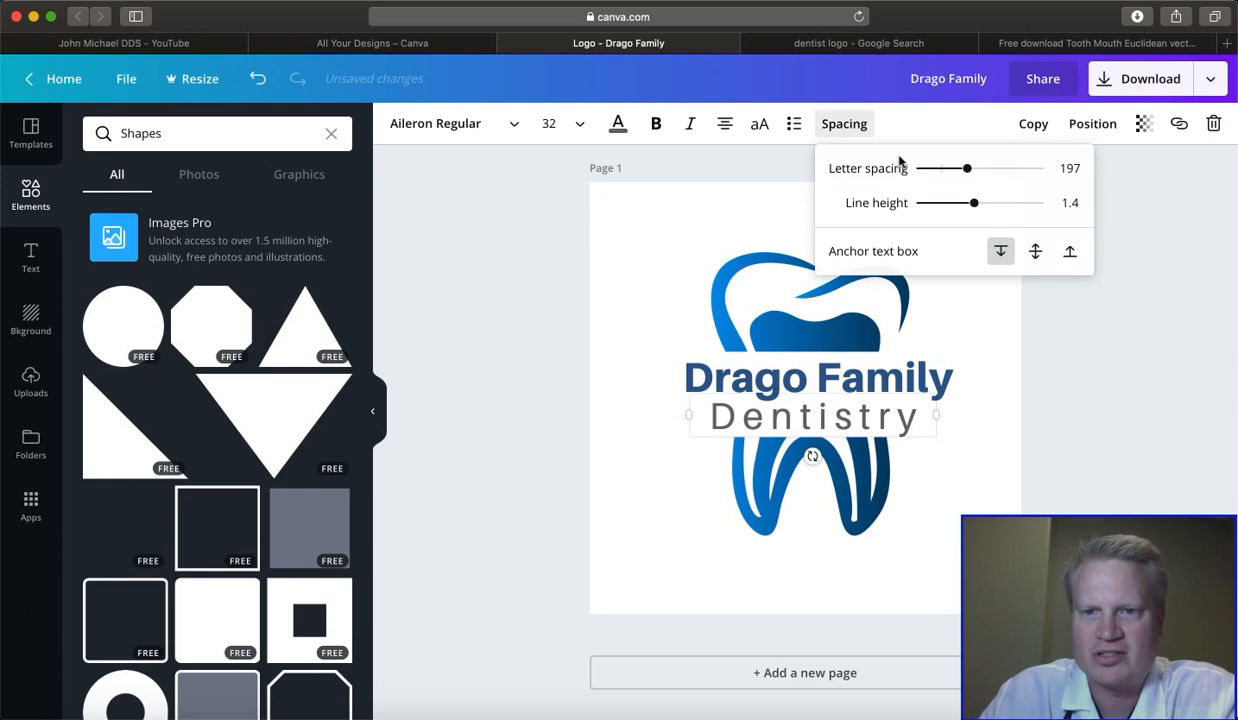
{"action": "left_click_drag", "start_coordinate": [963, 172], "coordinate": [955, 173]}
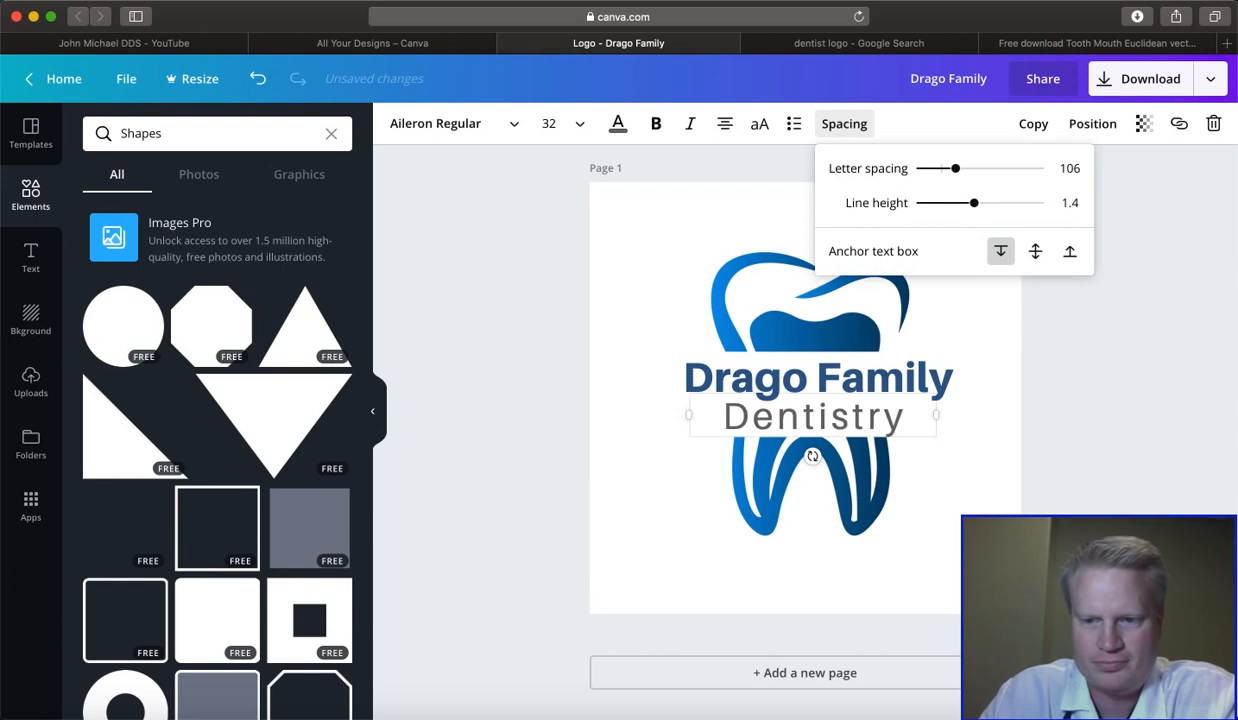
{"action": "key", "text": "super+Tab"}
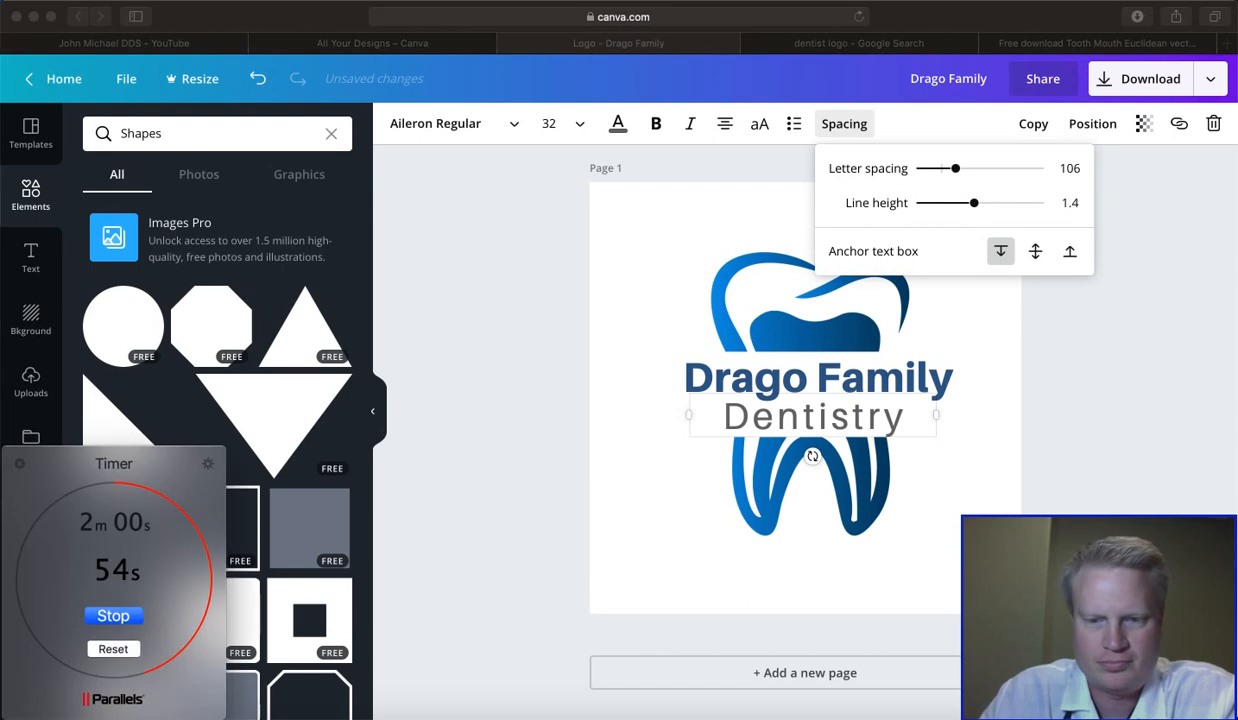
{"action": "left_click", "coordinate": [513, 503]}
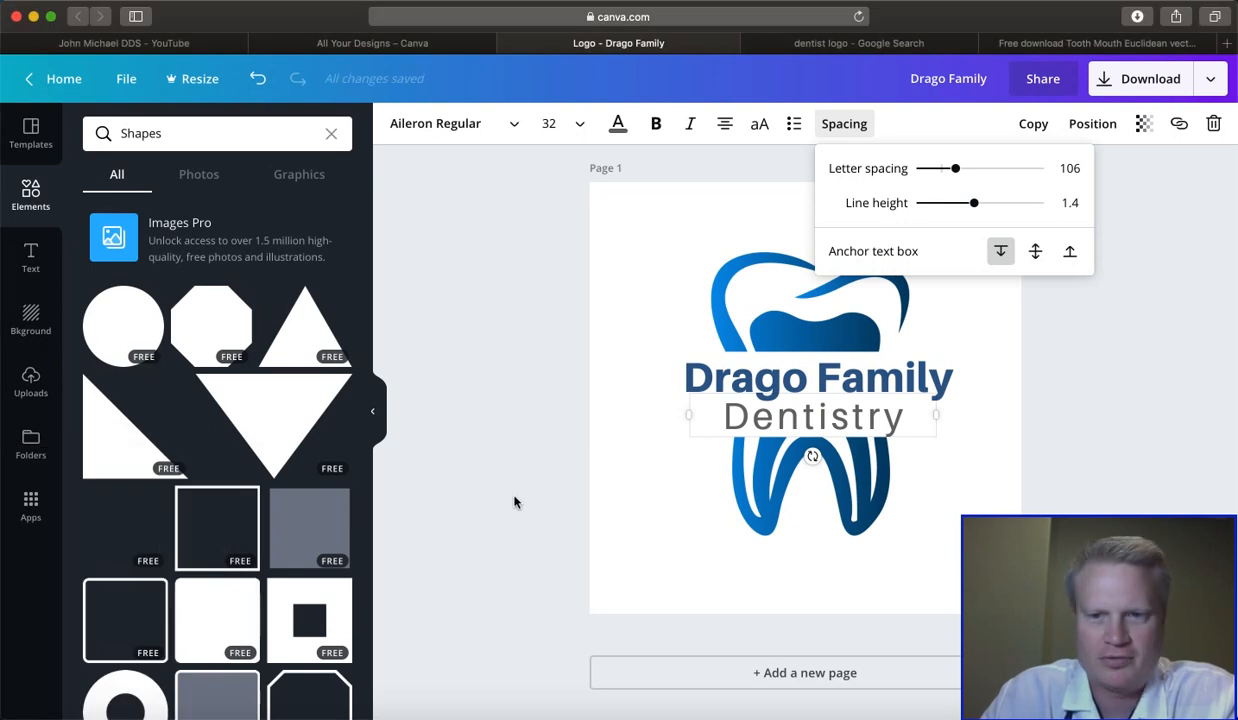
{"action": "left_click", "coordinate": [483, 436]}
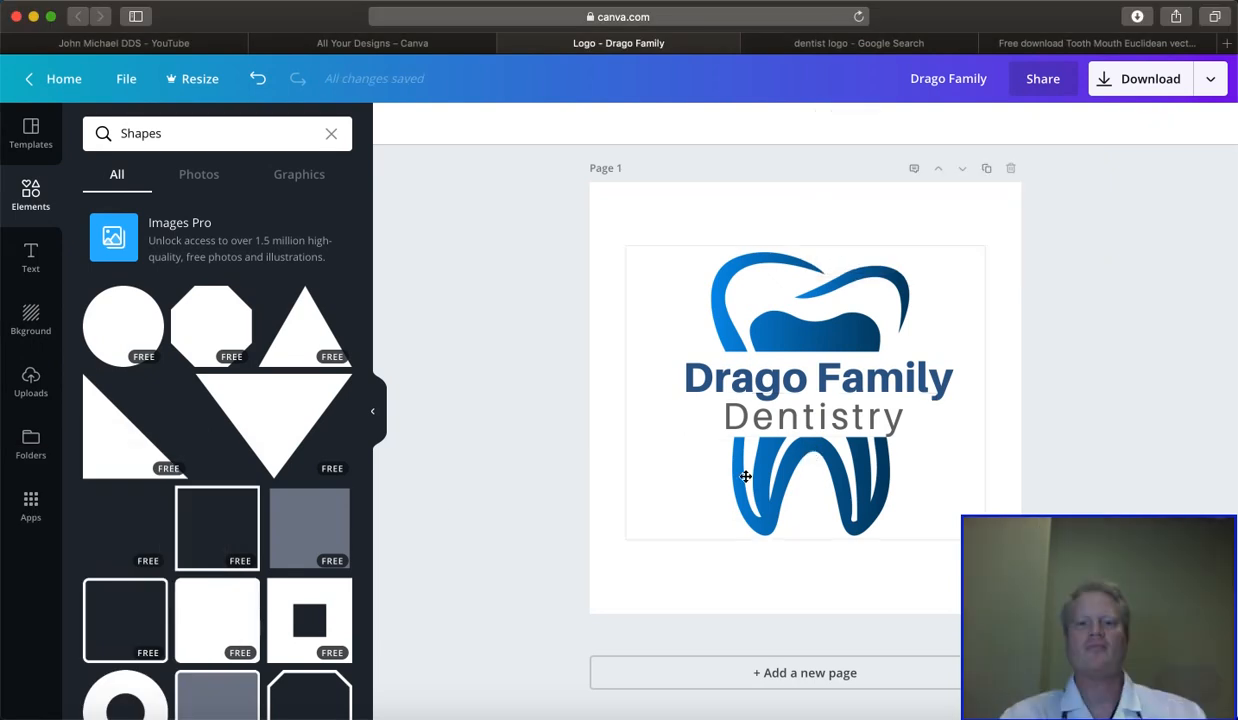
{"action": "left_click", "coordinate": [802, 408]}
{"action": "left_click_drag", "start_coordinate": [802, 408], "coordinate": [801, 403]}
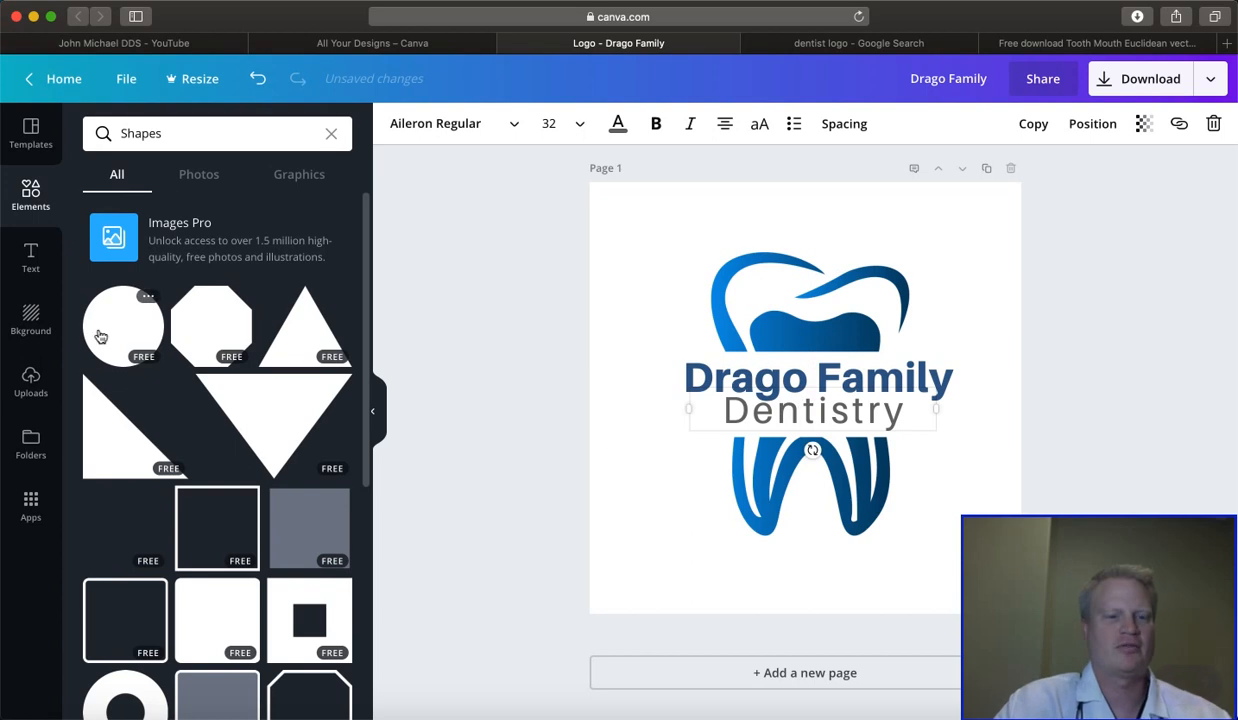
- Add the teal circle with a thin outer ring from a "circle" element search and color it dark gray
{"action": "left_click", "coordinate": [175, 131]}
{"action": "type", "text": "circle"}
{"action": "key", "text": "Return"}
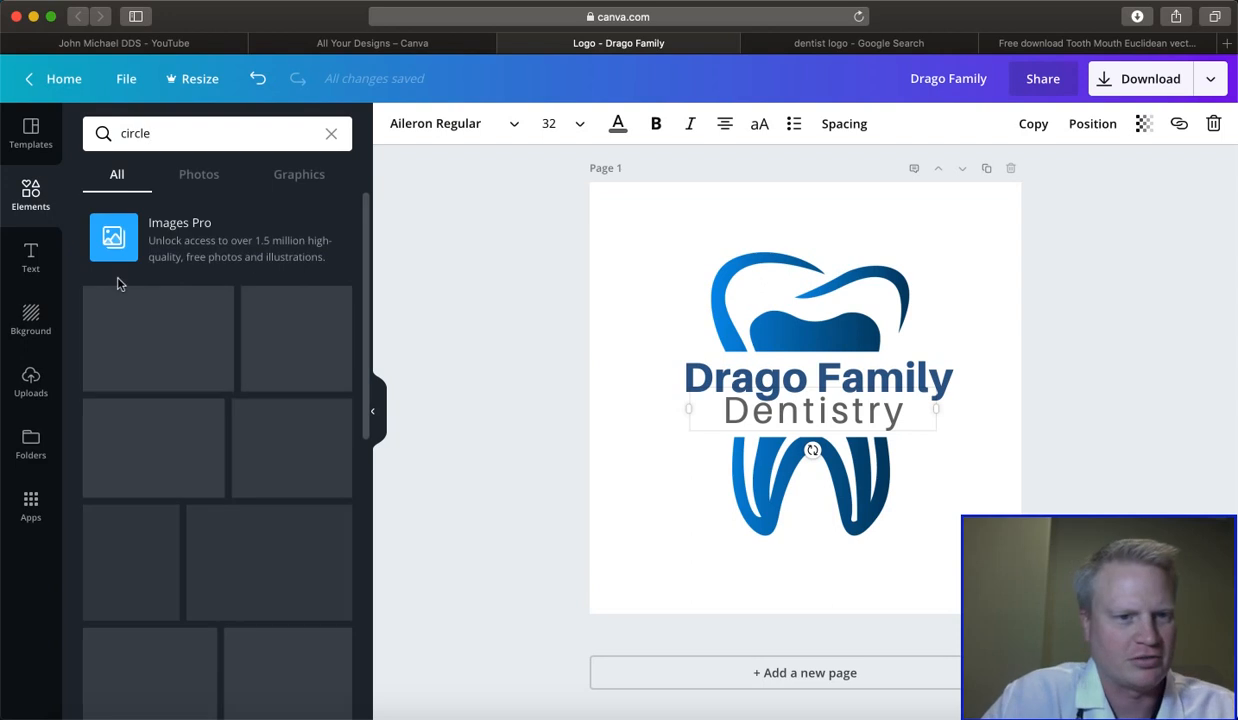
{"action": "left_click_drag", "start_coordinate": [144, 423], "coordinate": [699, 266]}
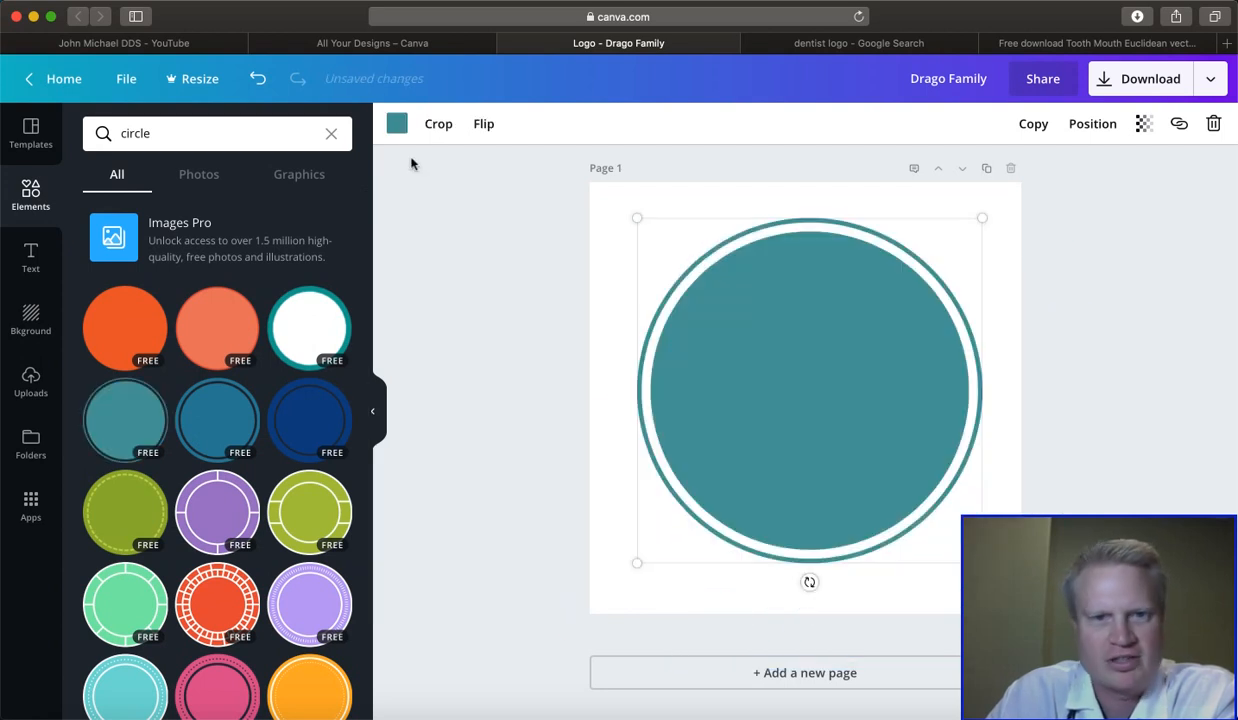
{"action": "left_click", "coordinate": [397, 124]}
{"action": "left_click", "coordinate": [495, 253]}
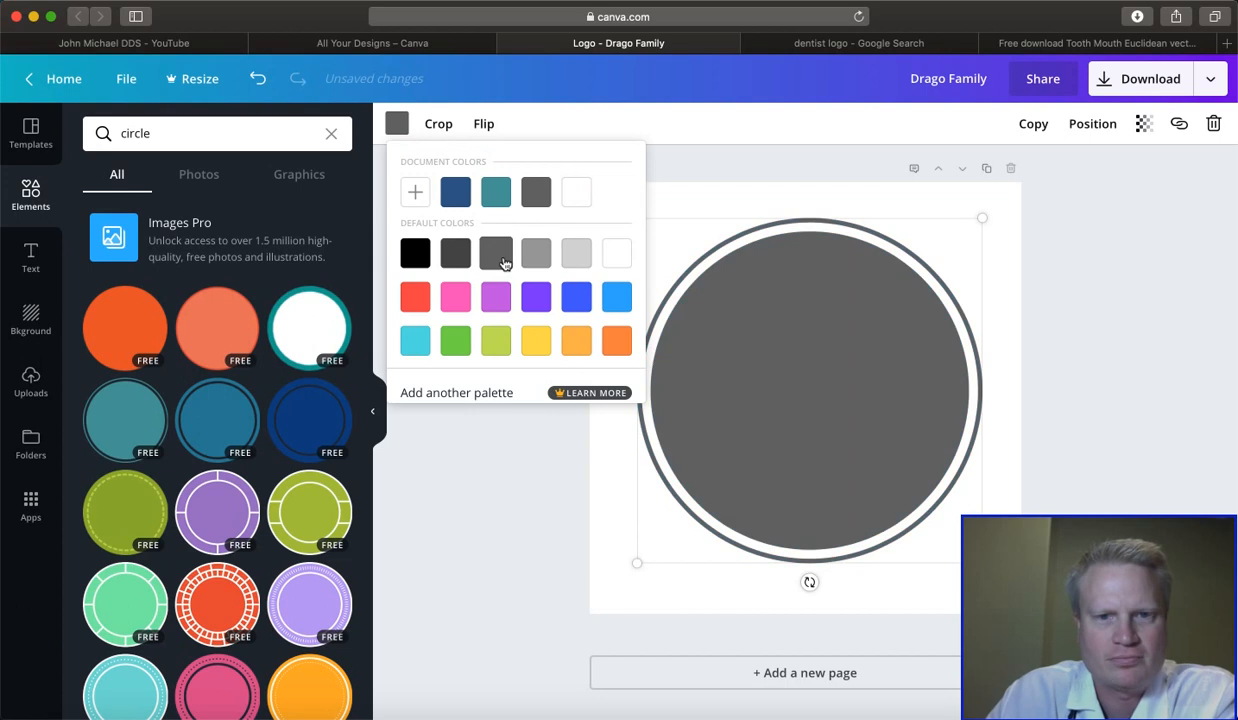
- Send the ringed circle backward until it sits behind the text, the white band and the tooth image
{"action": "right_click", "coordinate": [1116, 186]}
{"action": "left_click", "coordinate": [1085, 160]}
{"action": "left_click", "coordinate": [1104, 133]}
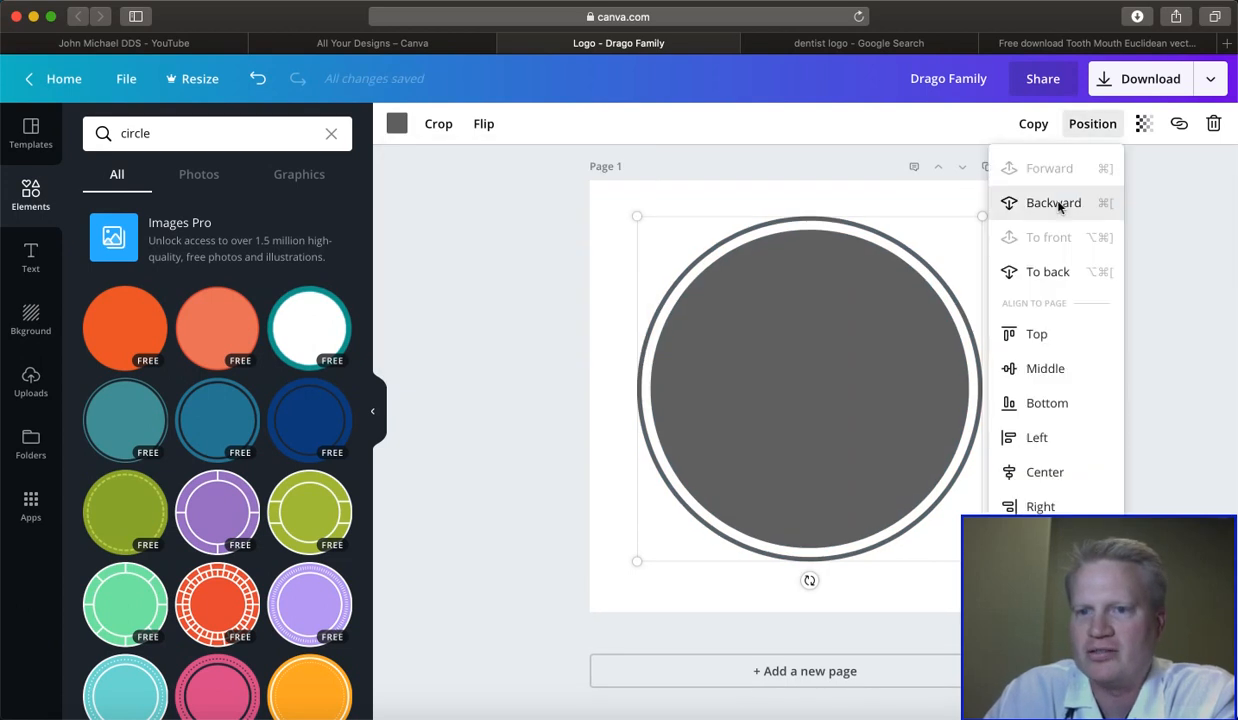
{"action": "right_click", "coordinate": [1025, 200]}
{"action": "left_click", "coordinate": [1027, 203]}
{"action": "left_click", "coordinate": [1030, 204]}
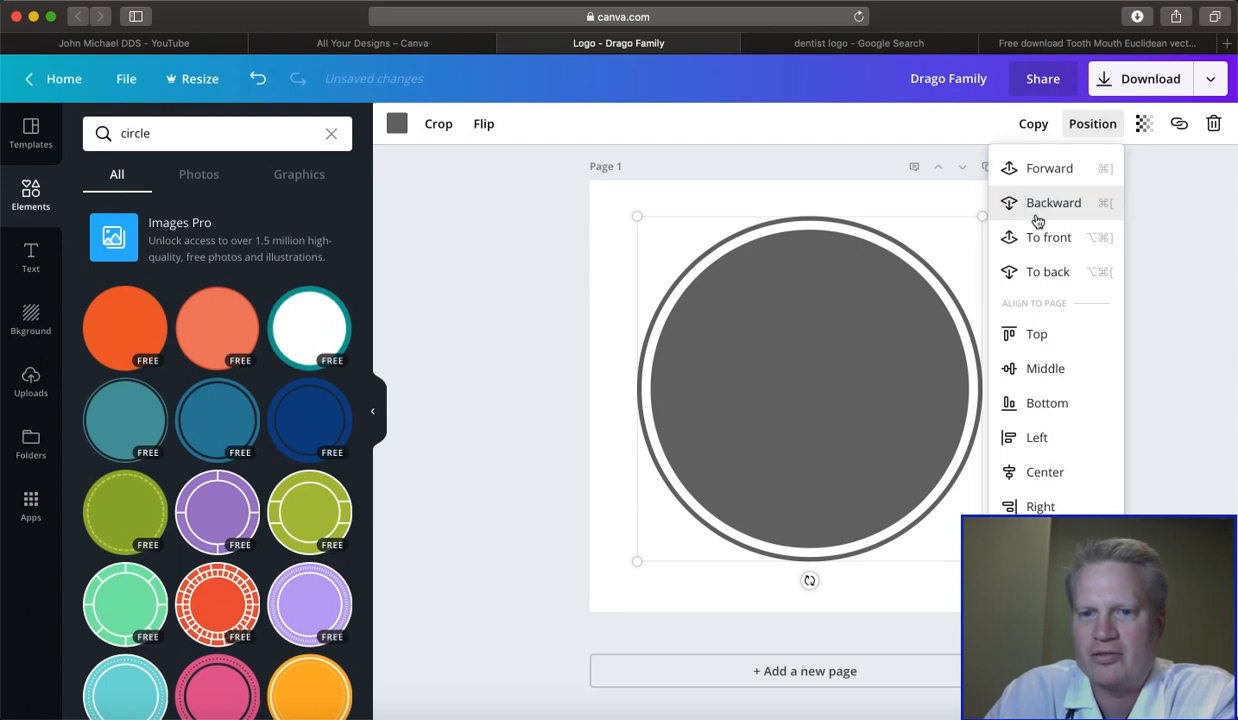
{"action": "left_click", "coordinate": [1036, 210]}
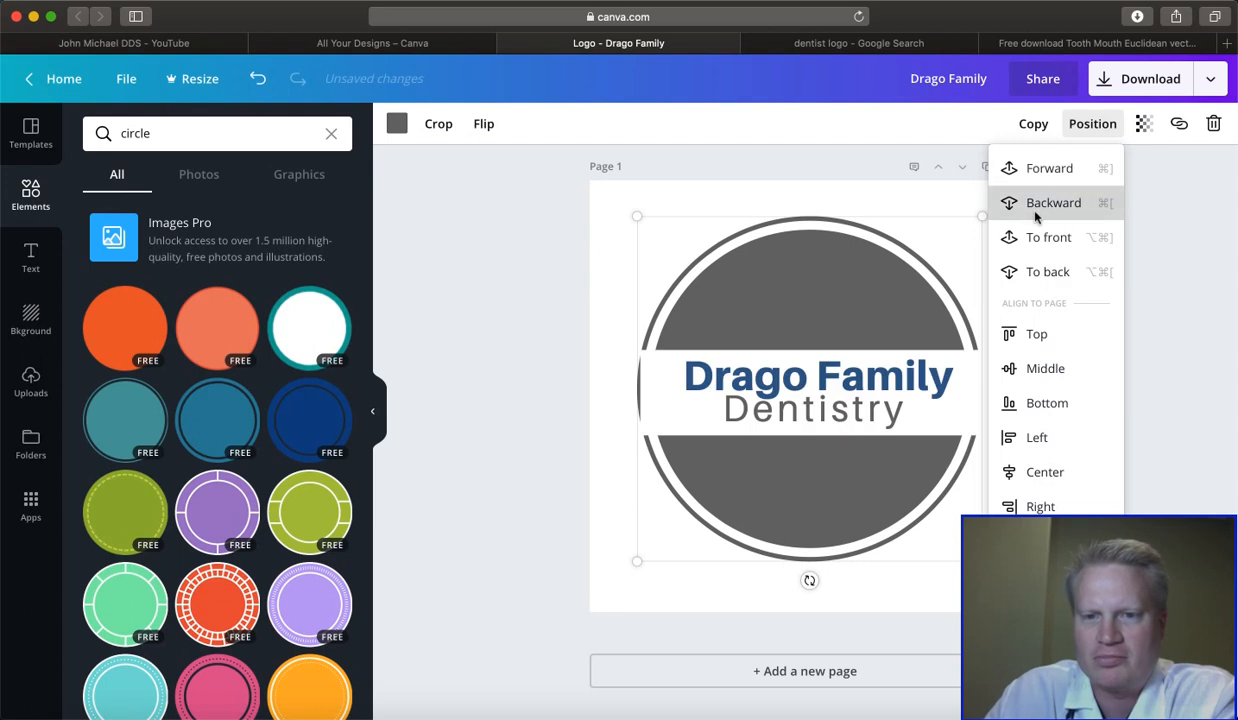
{"action": "left_click", "coordinate": [1036, 212]}
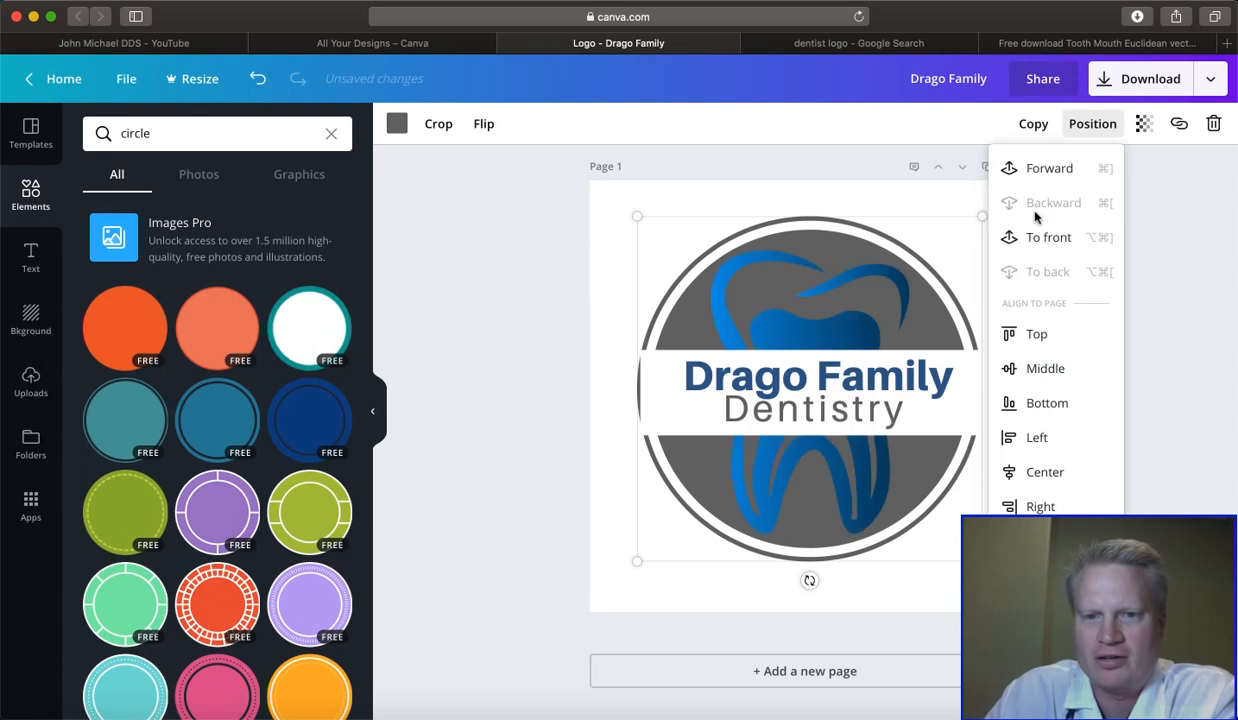
- Narrow the white band from both sides so it fits inside the circle's outer ring
{"action": "left_click", "coordinate": [575, 380]}
{"action": "left_click", "coordinate": [688, 387]}
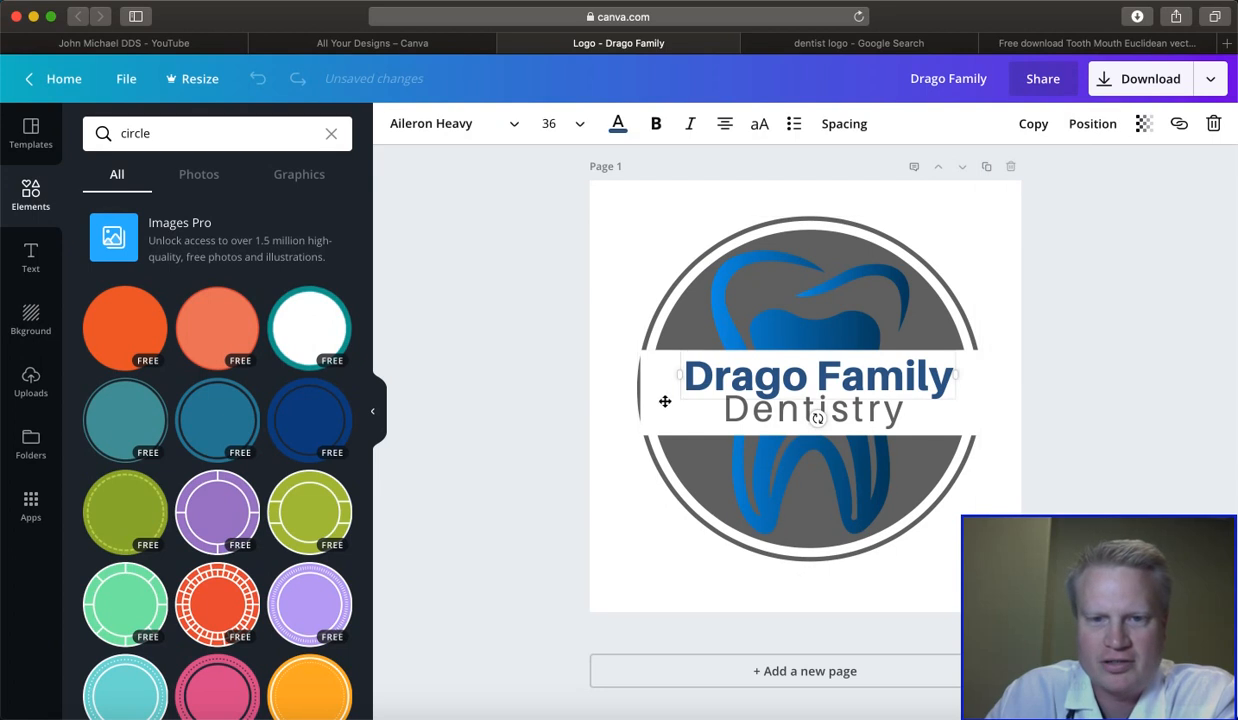
{"action": "left_click", "coordinate": [641, 390]}
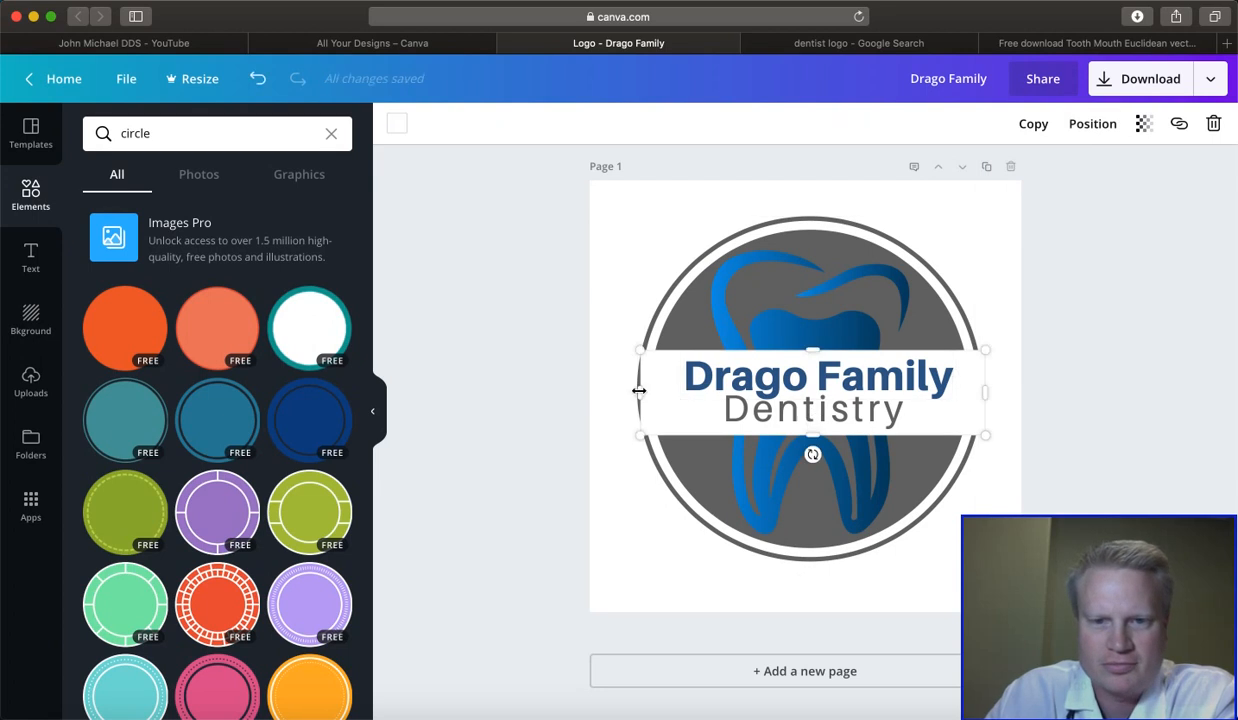
{"action": "left_click_drag", "start_coordinate": [648, 390], "coordinate": [650, 390]}
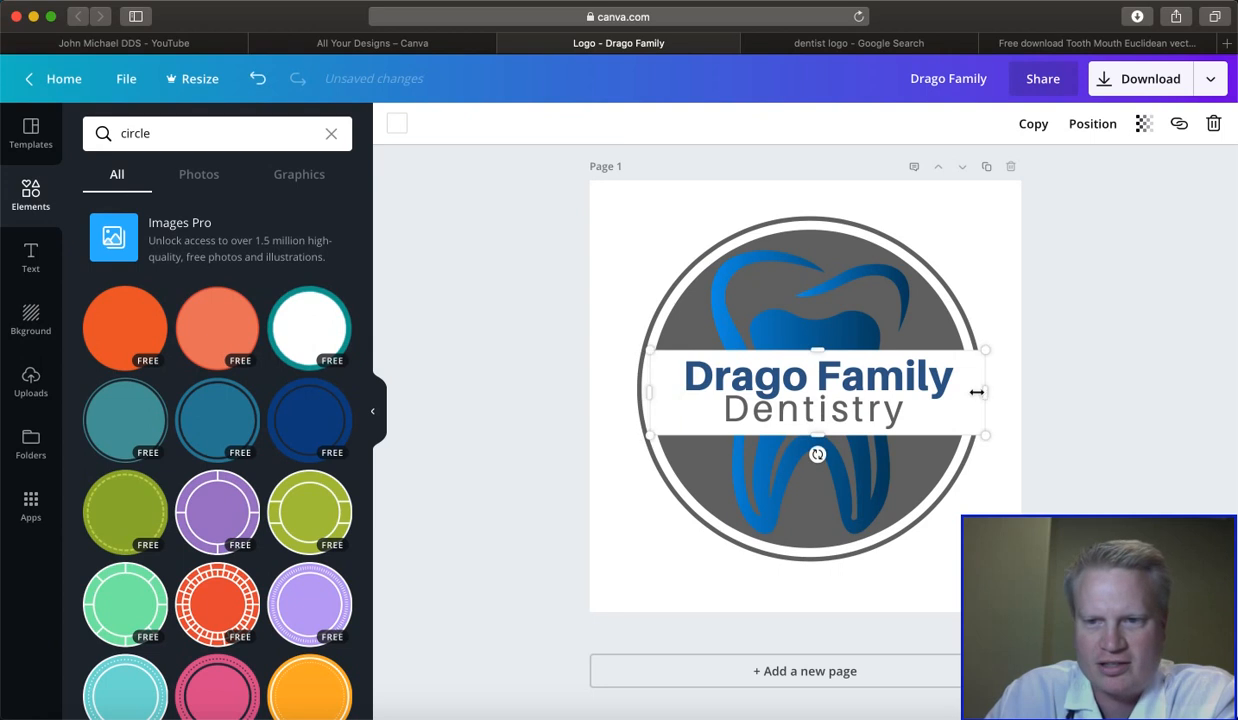
{"action": "mouse_move", "coordinate": [970, 392]}
{"action": "left_mouse_down"}
{"action": "mouse_move", "coordinate": [959, 392]}
{"action": "mouse_move", "coordinate": [973, 395]}
{"action": "left_mouse_up"}
{"action": "left_click", "coordinate": [1133, 371]}
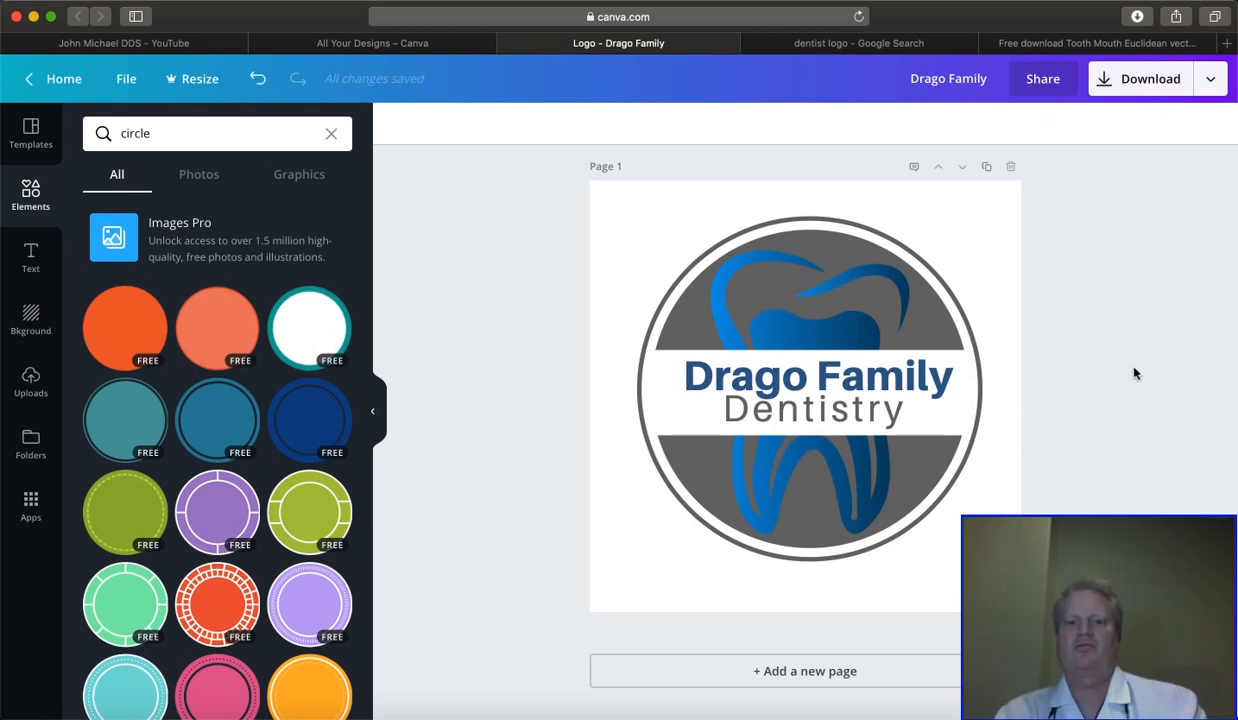
- Recolor the ringed circle behind the tooth to the lighter medium gray default color
{"action": "left_click", "coordinate": [950, 340]}
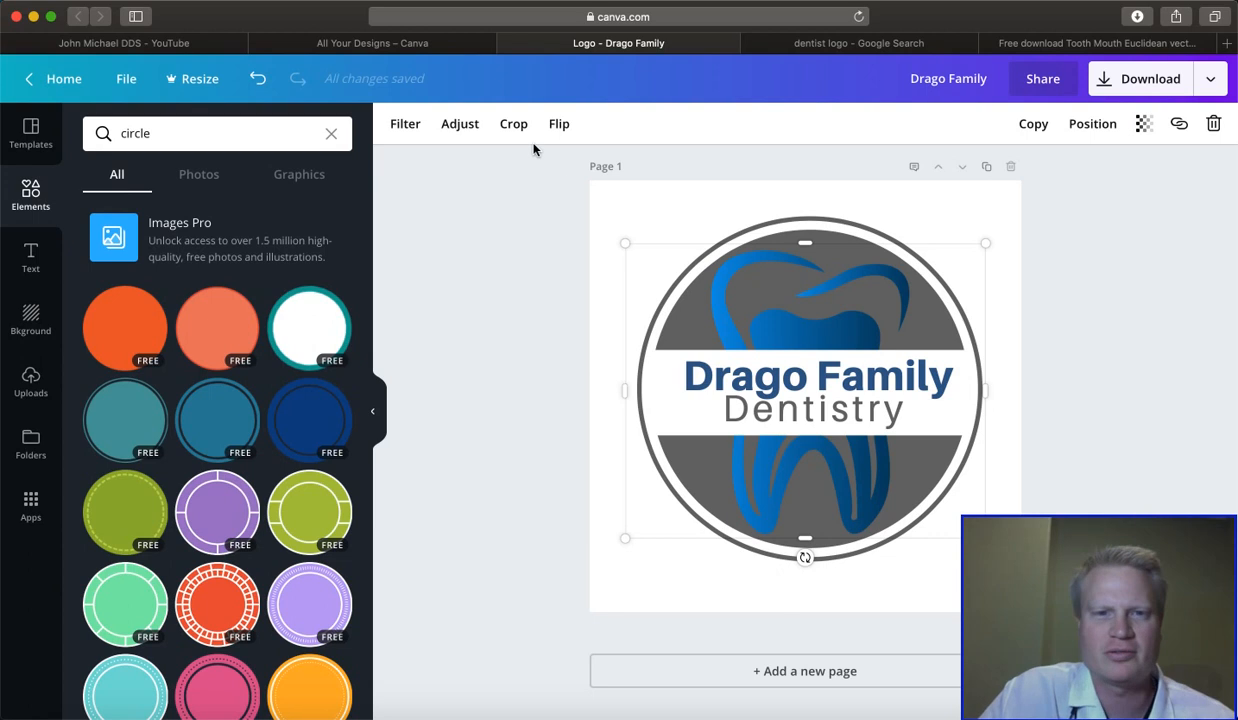
{"action": "left_click", "coordinate": [750, 226]}
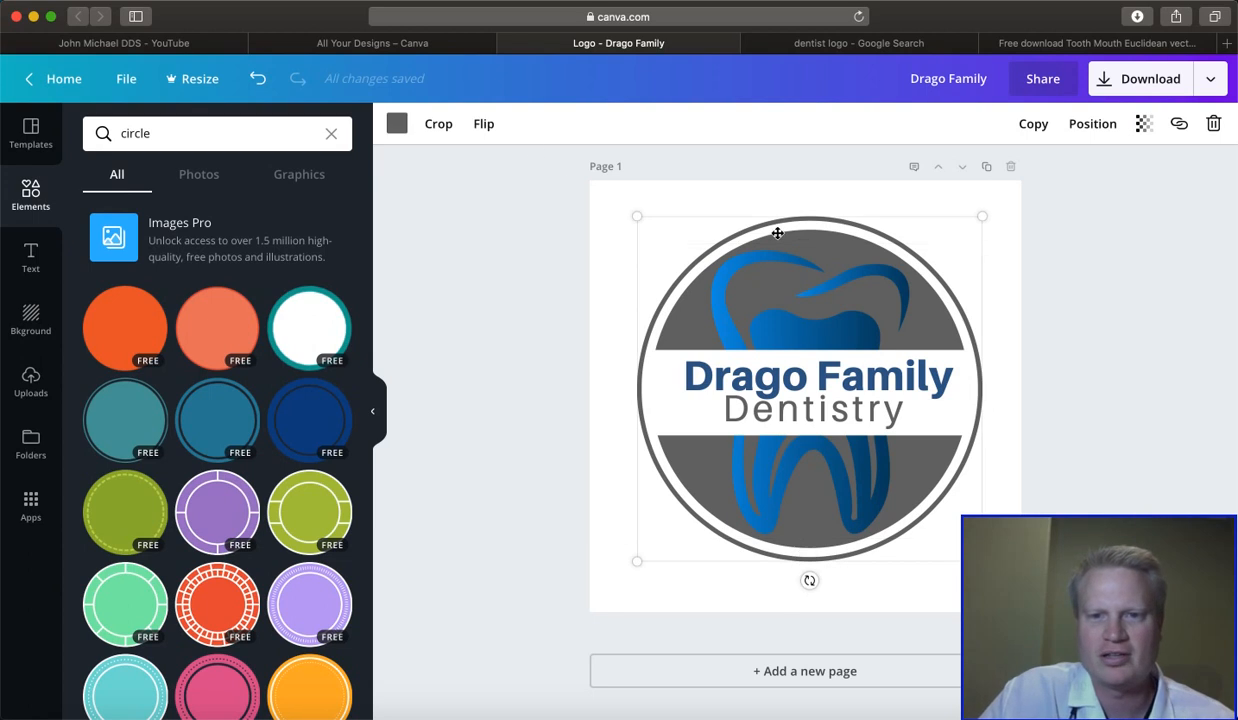
{"action": "left_click", "coordinate": [396, 122]}
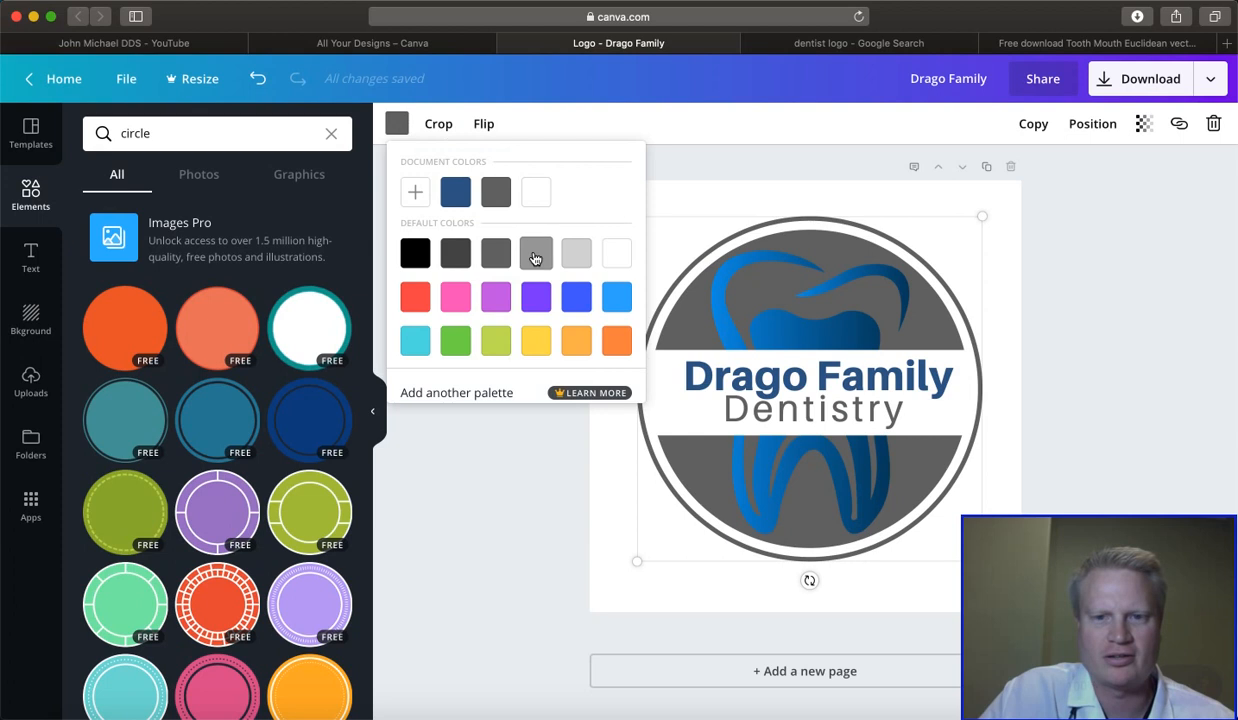
{"action": "left_click", "coordinate": [535, 258]}
{"action": "right_click", "coordinate": [1091, 360]}
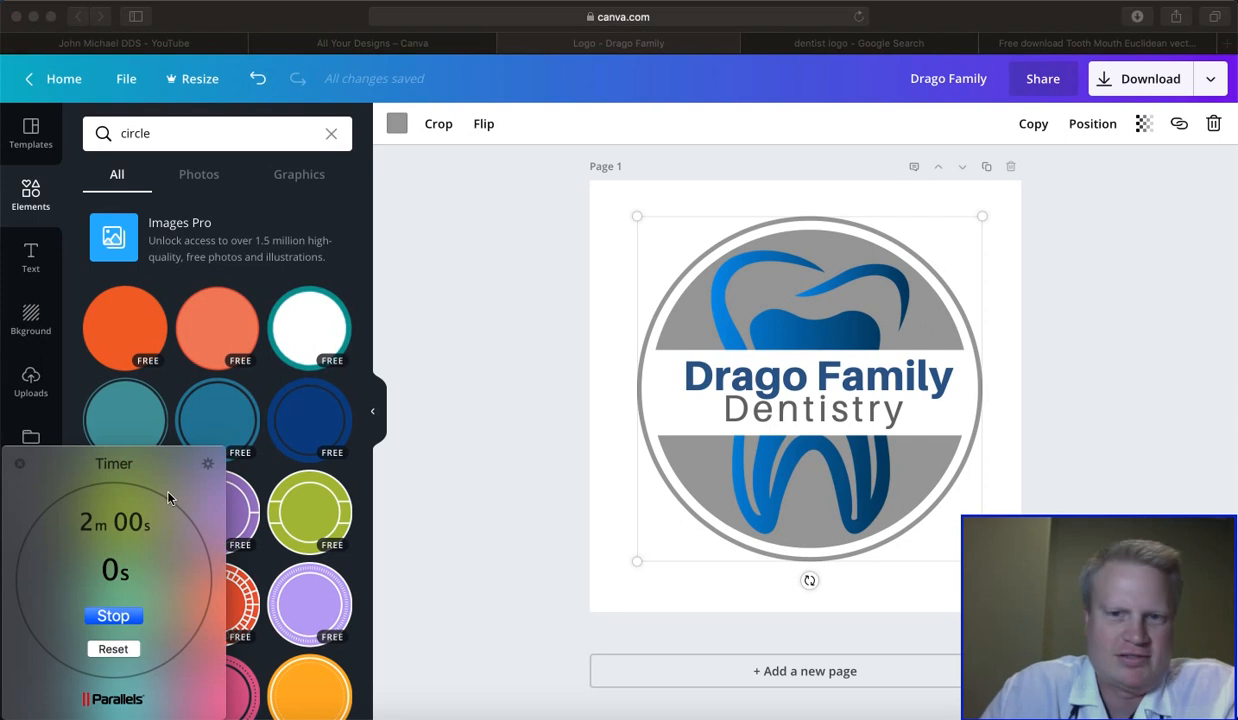
- Stop the two-minute timer and close it
{"action": "left_click", "coordinate": [113, 615]}
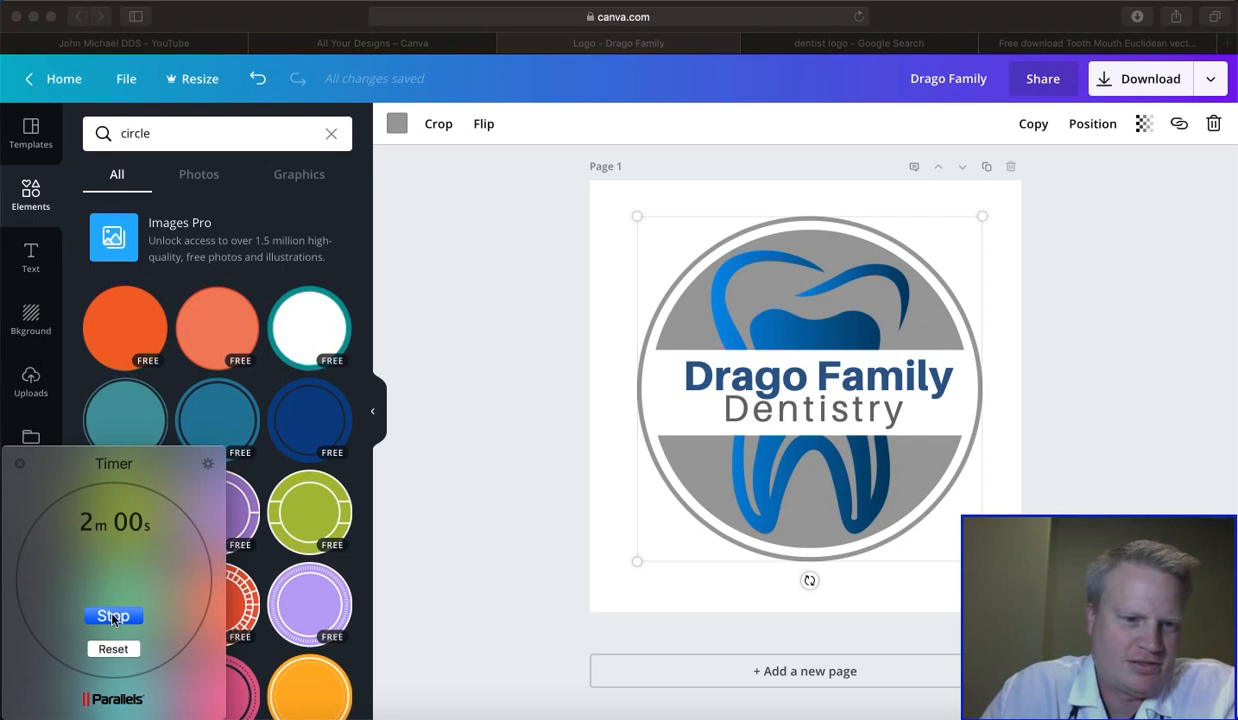
{"action": "left_click", "coordinate": [19, 463]}
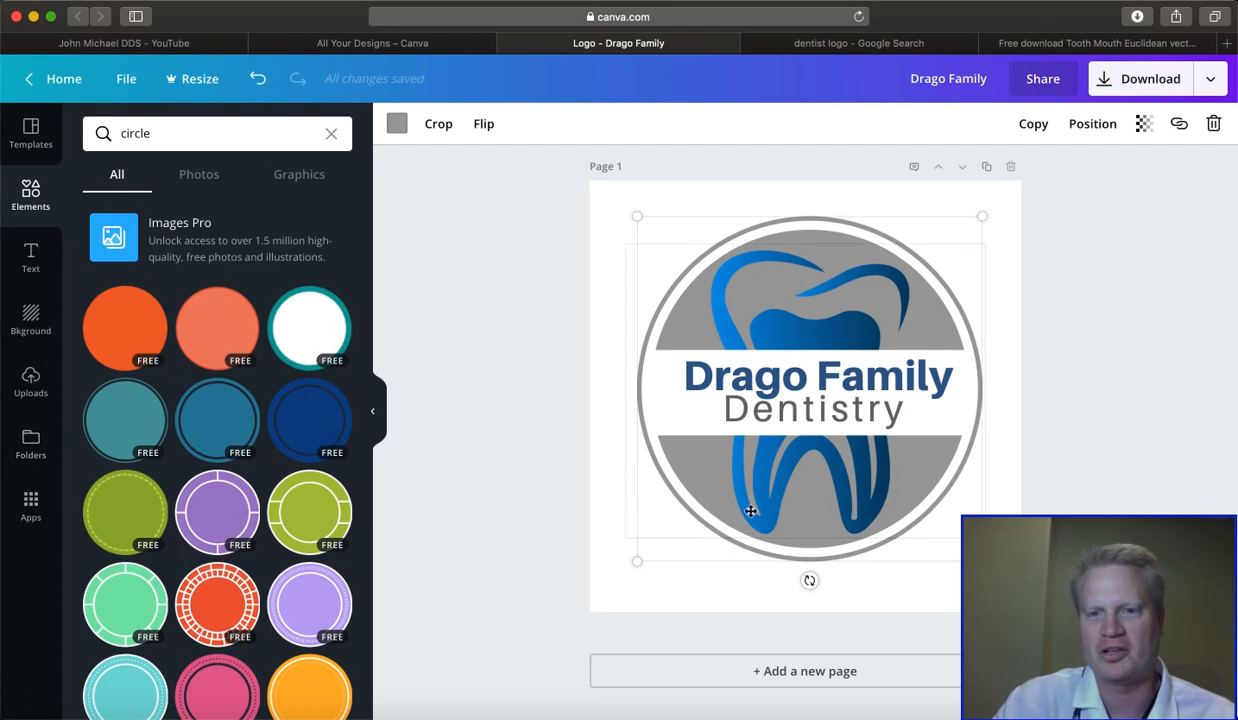
{"action": "left_click", "coordinate": [706, 475]}
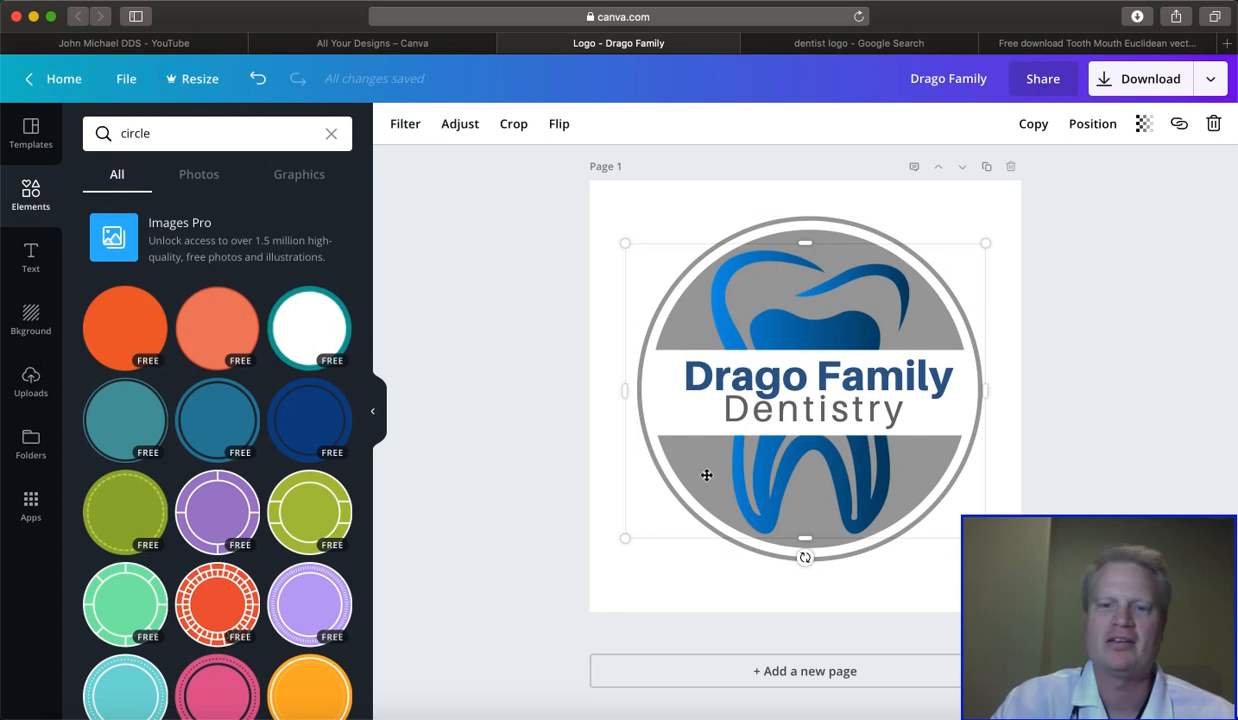
- Compare the finished logo with the reference dentist logo and the kisspng tooth image in the browser, ending back on the Canva design
{"action": "left_click", "coordinate": [845, 47]}
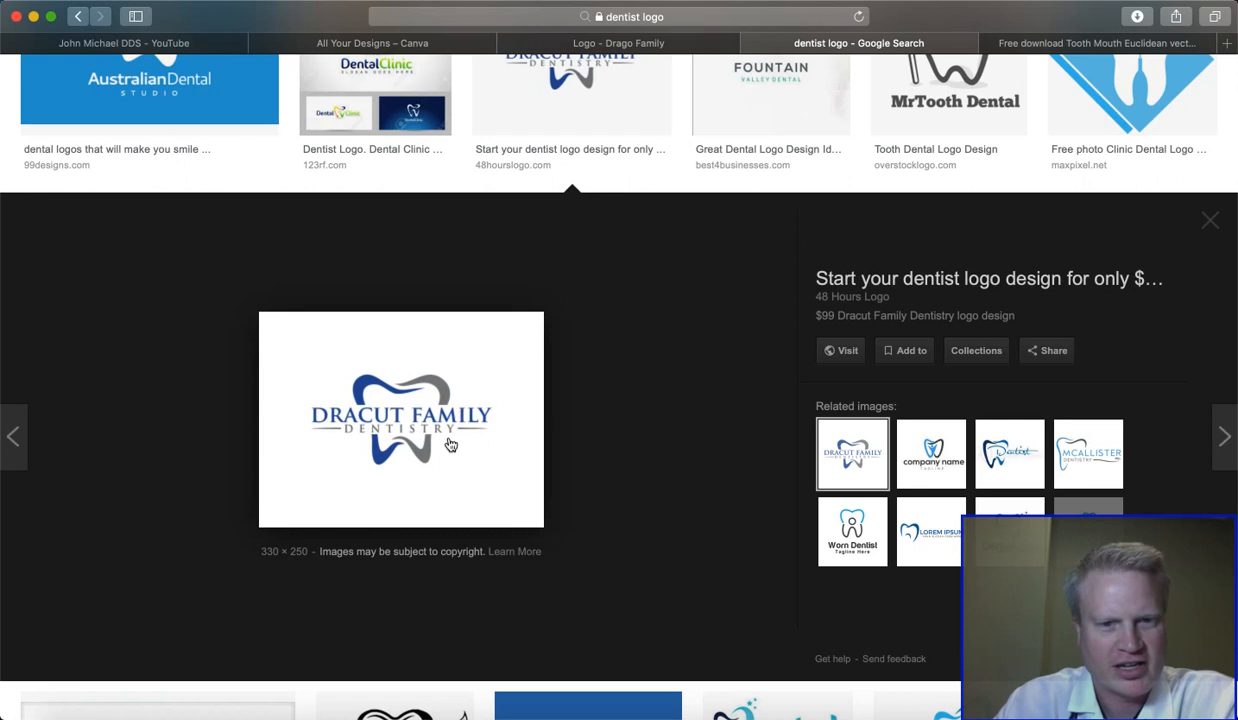
{"action": "left_click", "coordinate": [658, 44]}
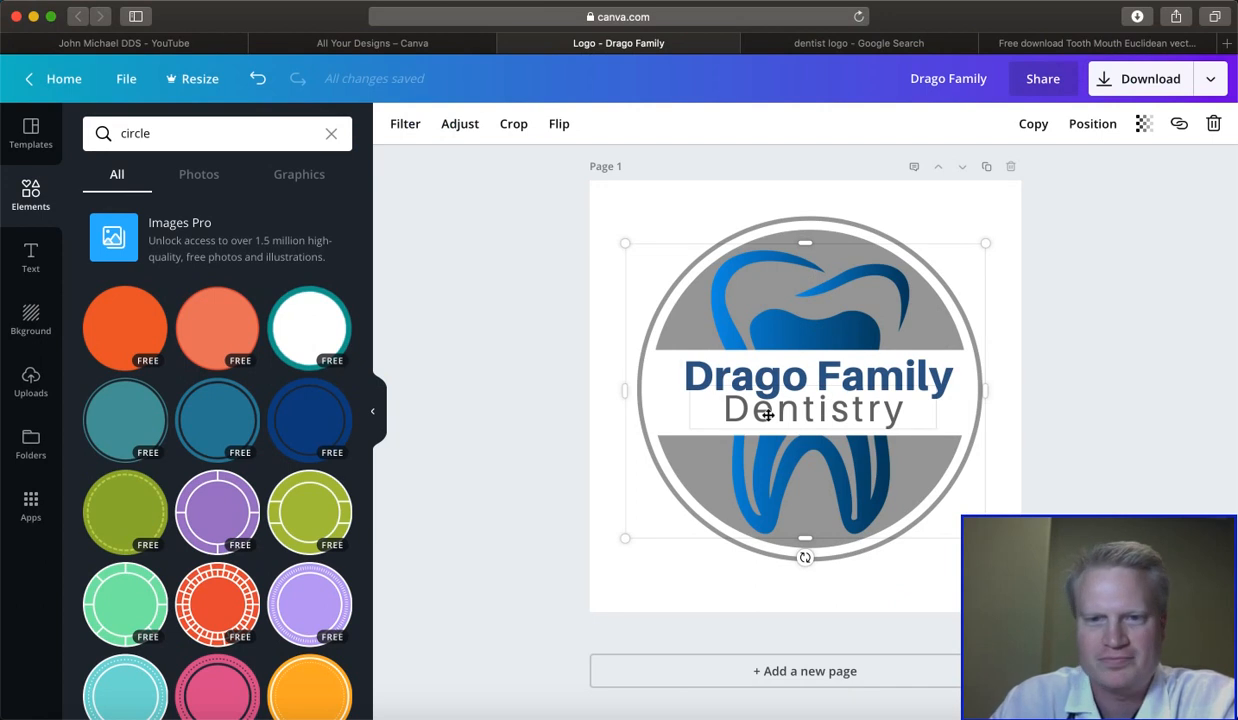
{"action": "left_click", "coordinate": [1078, 369]}
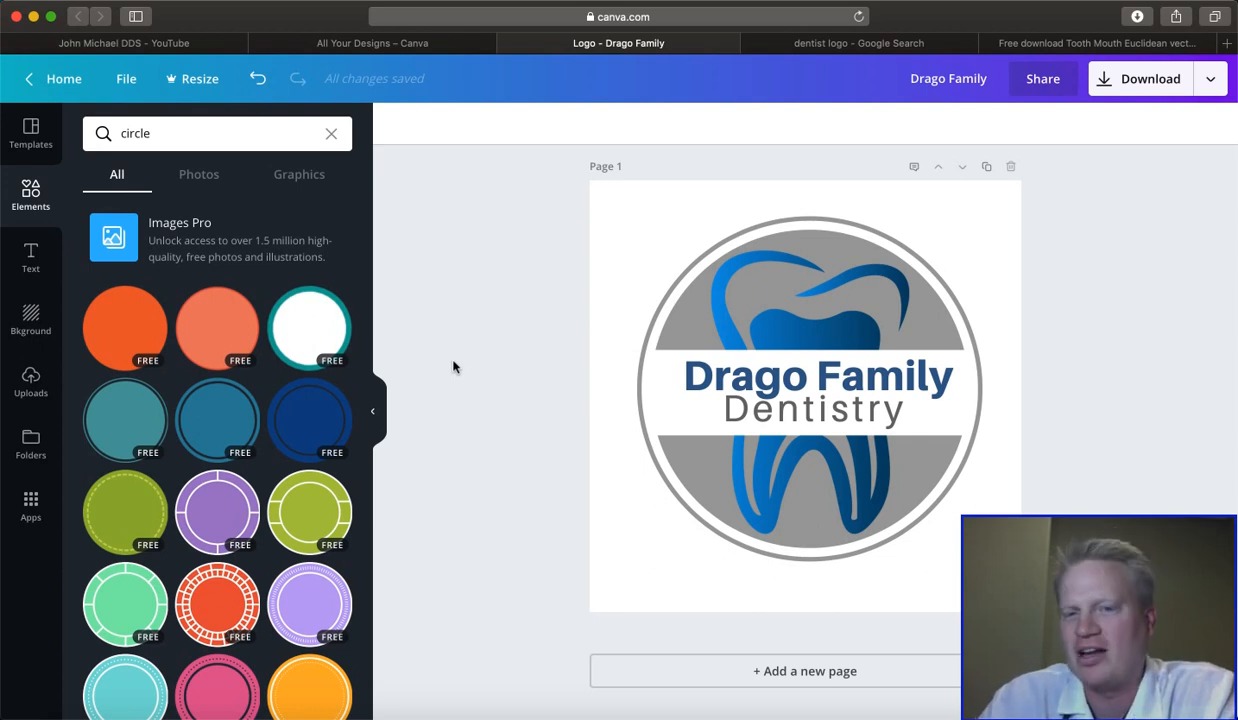
{"action": "left_click", "coordinate": [800, 44]}
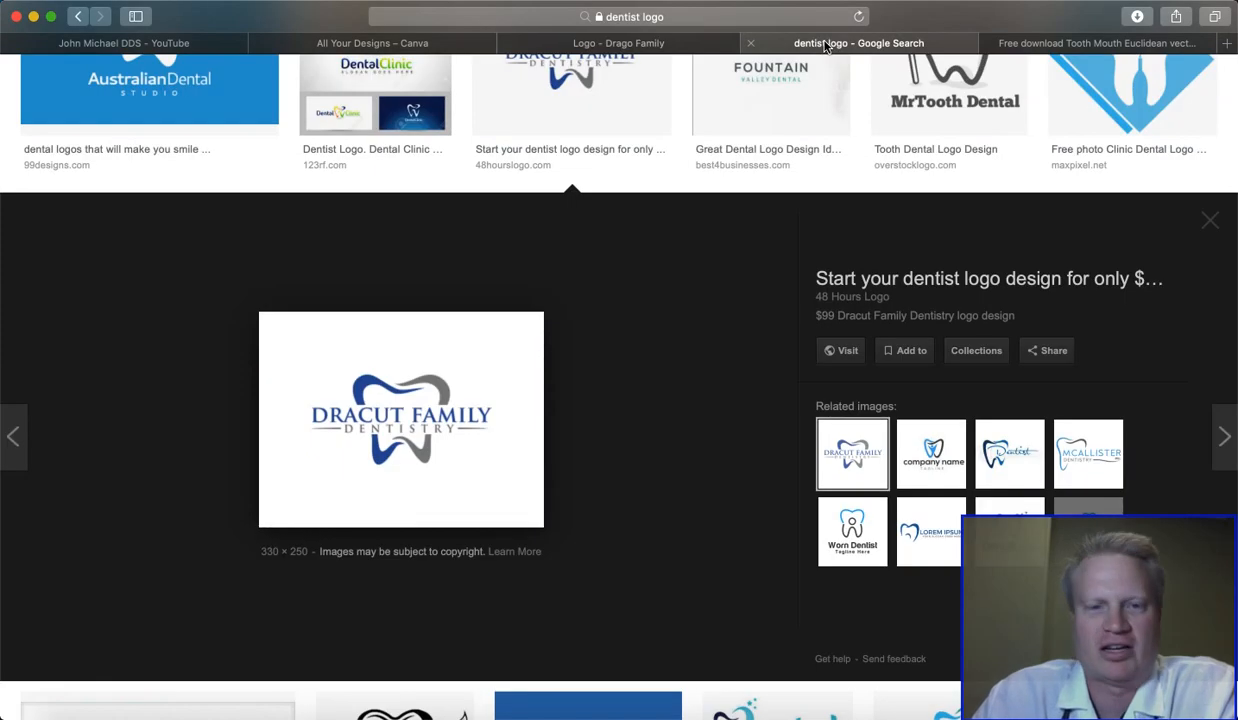
{"action": "left_click", "coordinate": [1061, 50]}
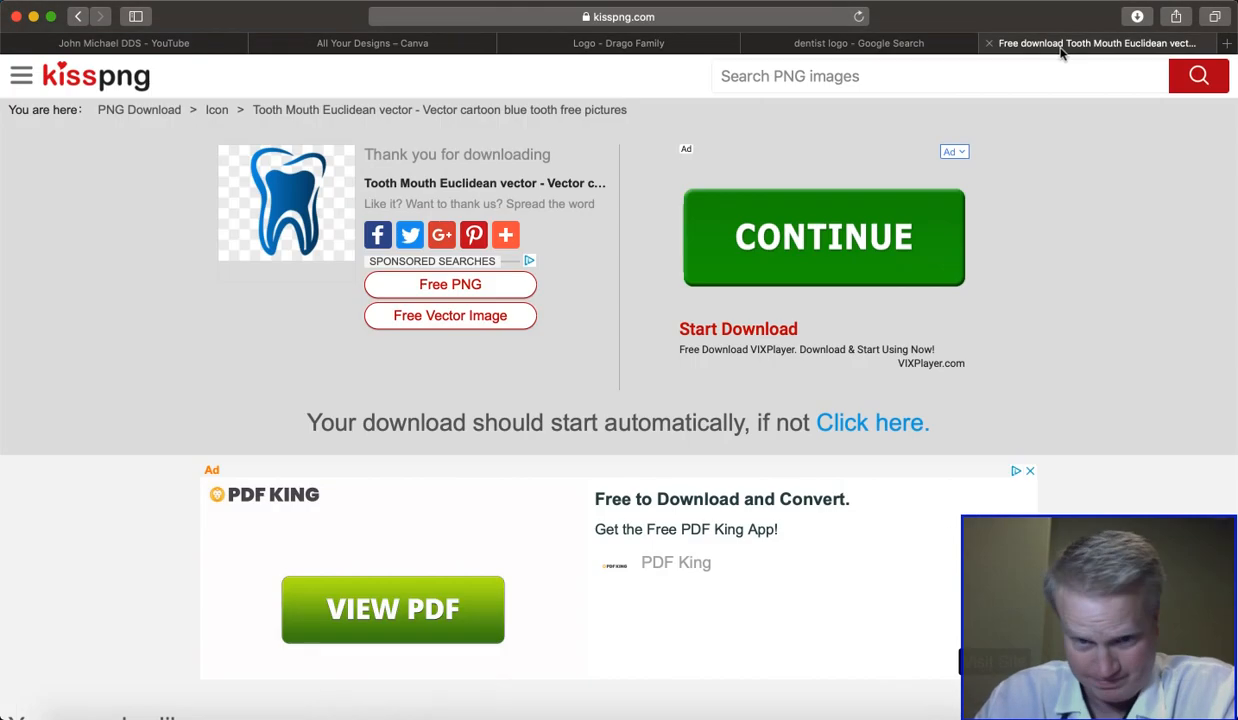
{"action": "left_click", "coordinate": [593, 46]}
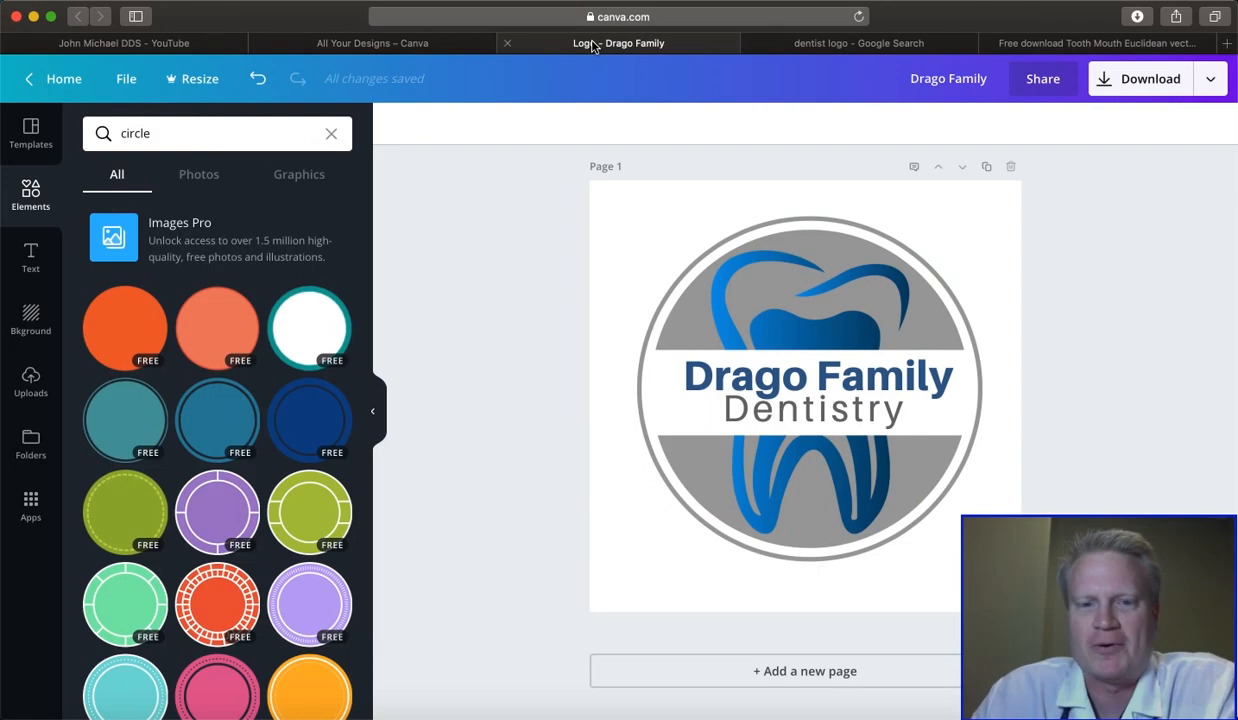